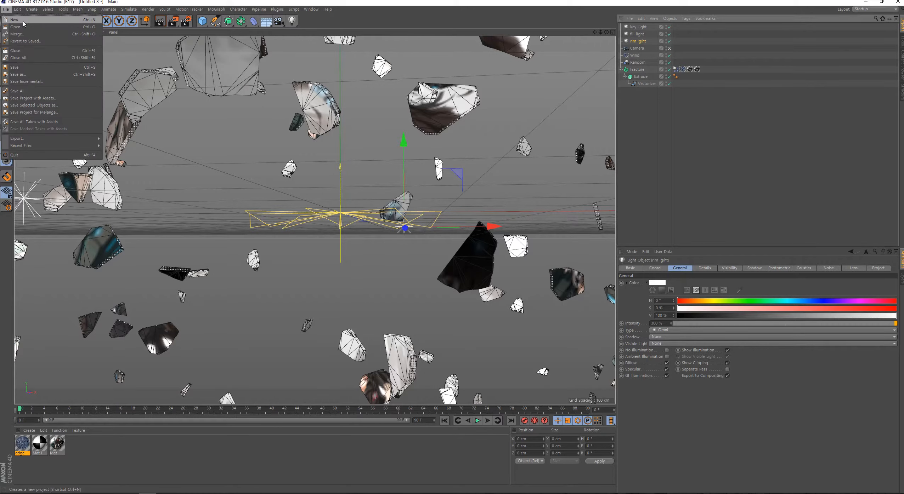
# Create a new project and add a Vectorizer spline to it.
pyautogui.click(14, 18)
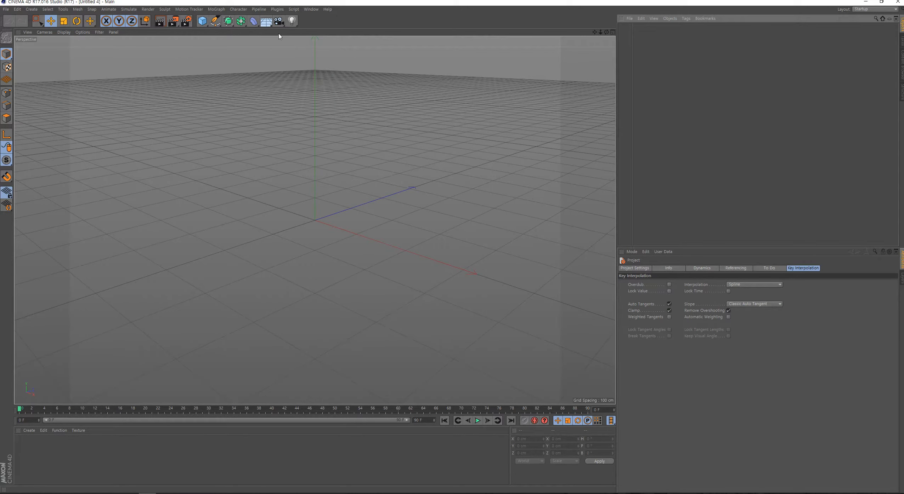
pyautogui.click(215, 22)
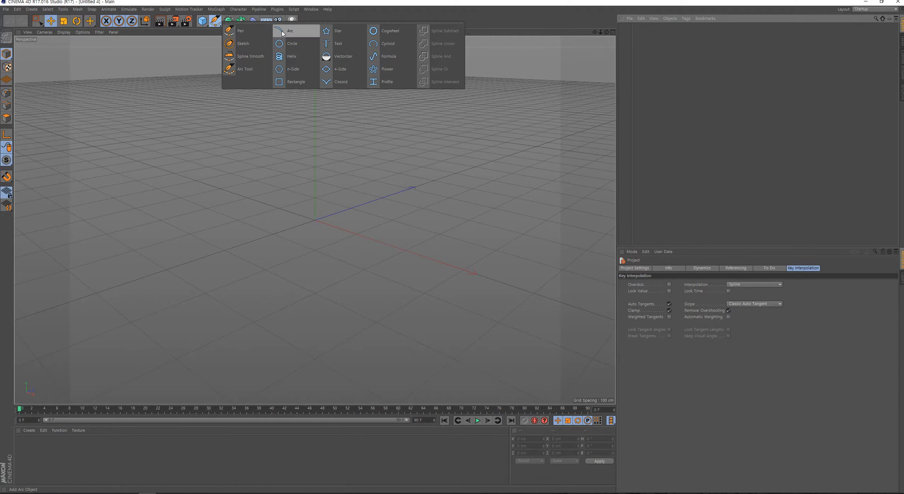
pyautogui.click(343, 58)
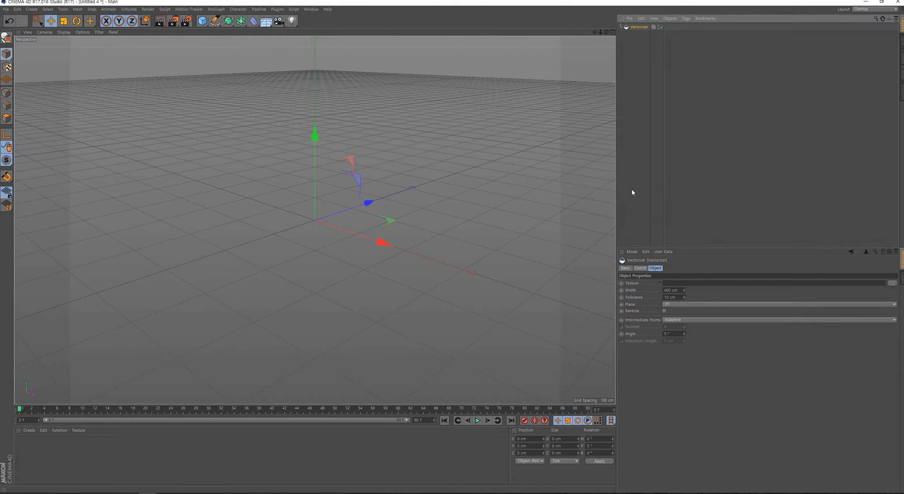
# Load voronoi.tif from the voronoi folder as the Vectorizer's texture, without copying the image to the project location.
pyautogui.moveTo(78, 493)
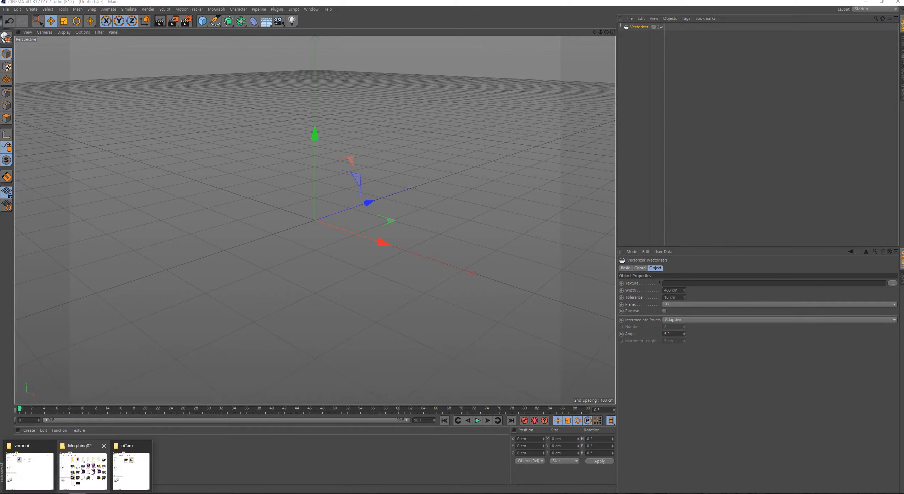
pyautogui.click(40, 469)
pyautogui.moveTo(334, 85); pyautogui.dragTo(345, 72)
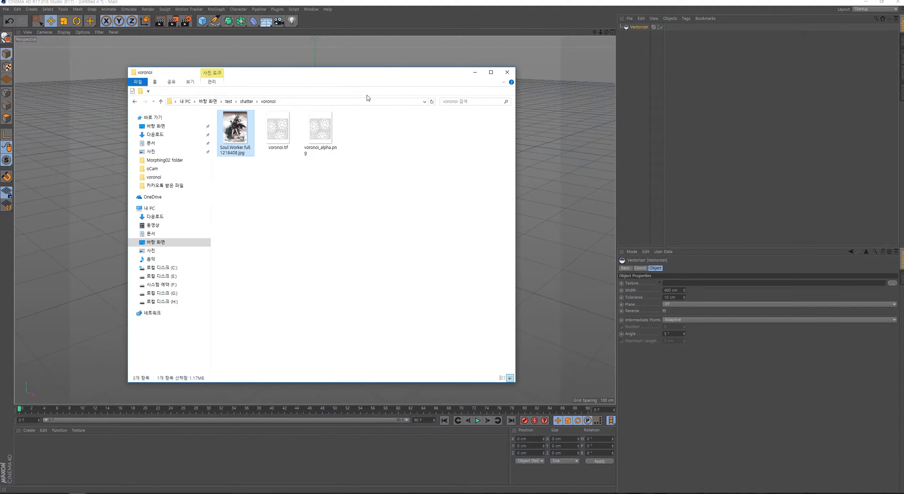
pyautogui.doubleClick(279, 129)
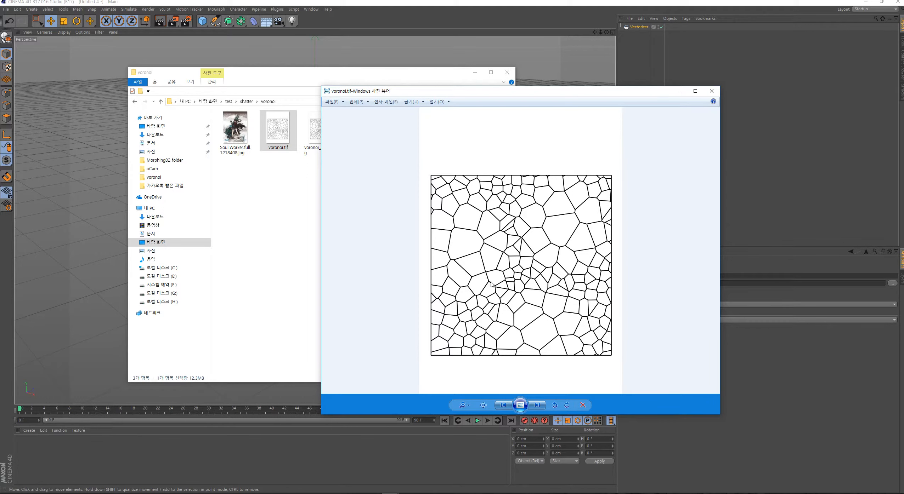
pyautogui.click(711, 91)
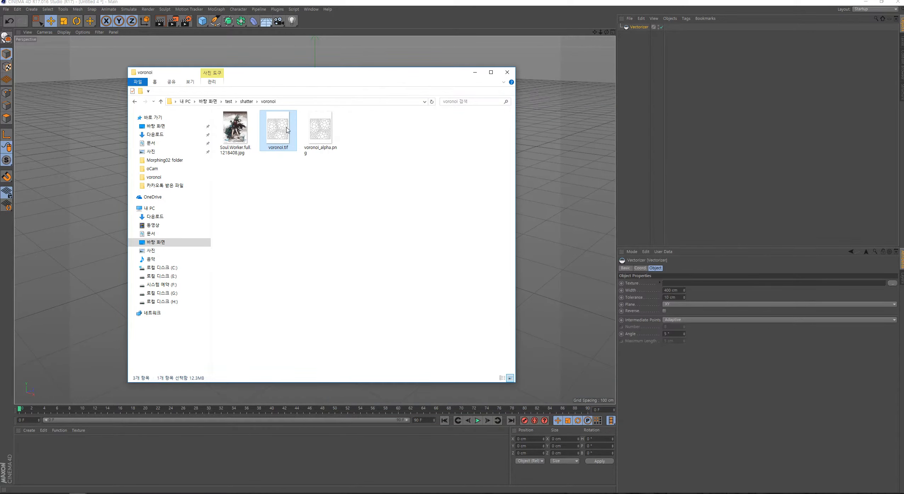
pyautogui.moveTo(275, 127); pyautogui.dragTo(680, 284)
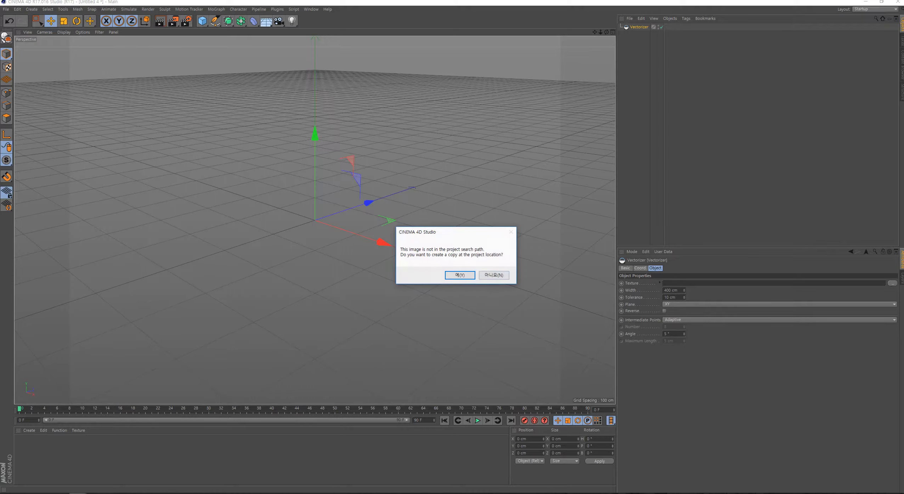
pyautogui.click(494, 276)
pyautogui.keyDown('alt'); pyautogui.moveTo(324, 212); pyautogui.dragTo(531, 217); pyautogui.keyUp('alt')
# Examine the cell lines and background of voronoi.tif in the image viewer beside the vectorized spline.
pyautogui.hotkey('alt', 'Tab')
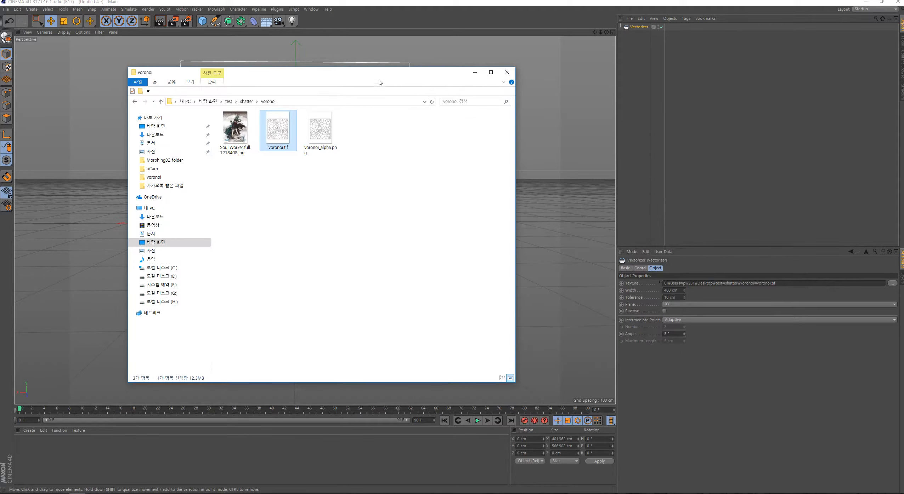
pyautogui.moveTo(380, 82); pyautogui.dragTo(698, 92)
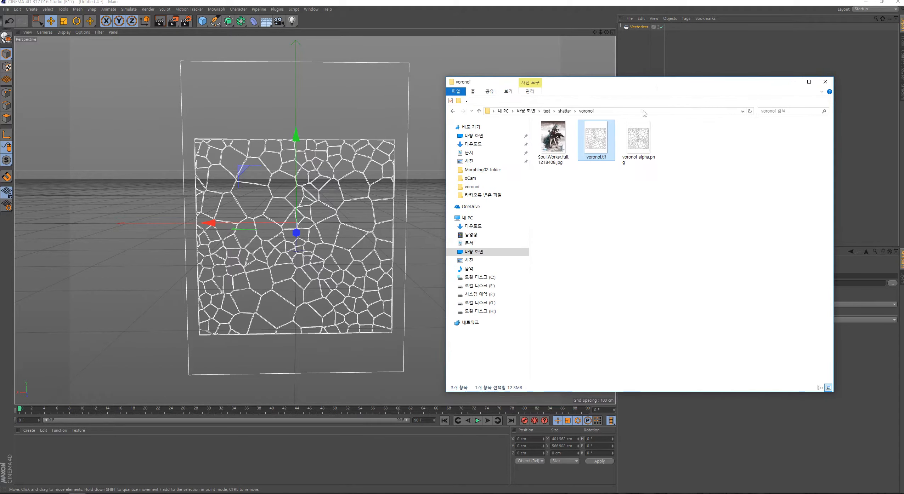
pyautogui.doubleClick(597, 136)
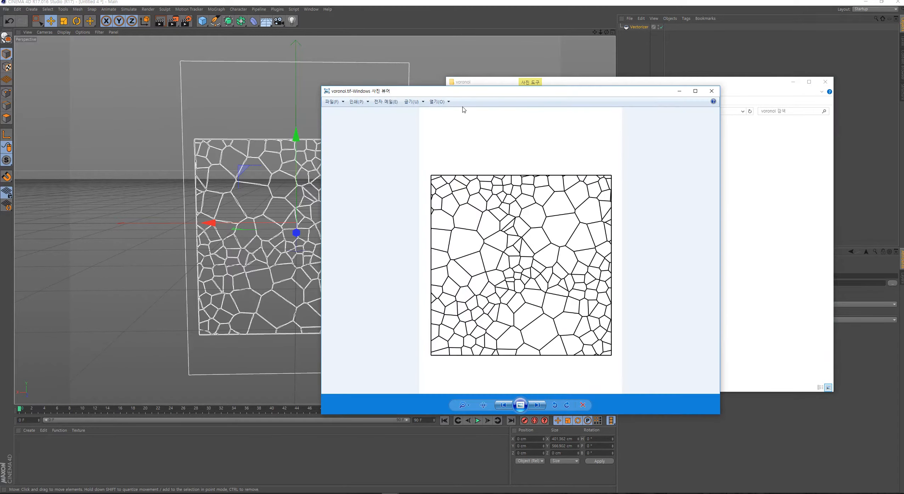
pyautogui.moveTo(496, 95); pyautogui.dragTo(590, 103)
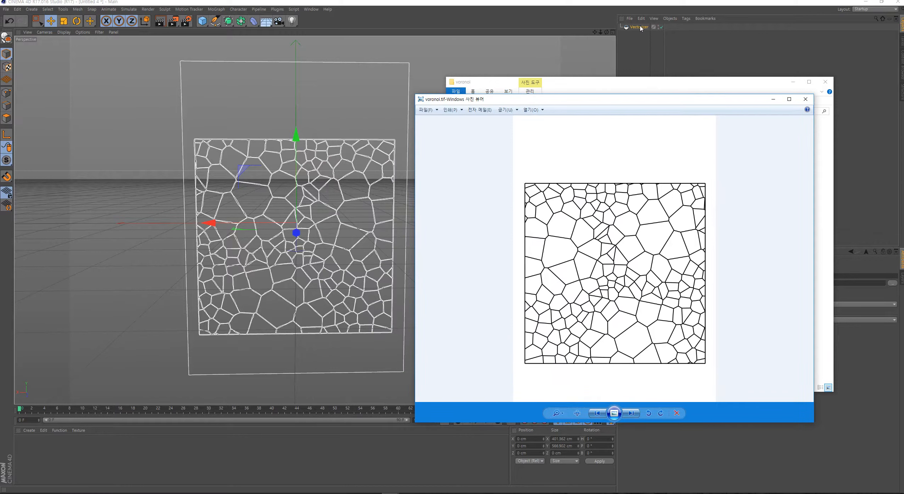
pyautogui.scroll(4, 588, 191)
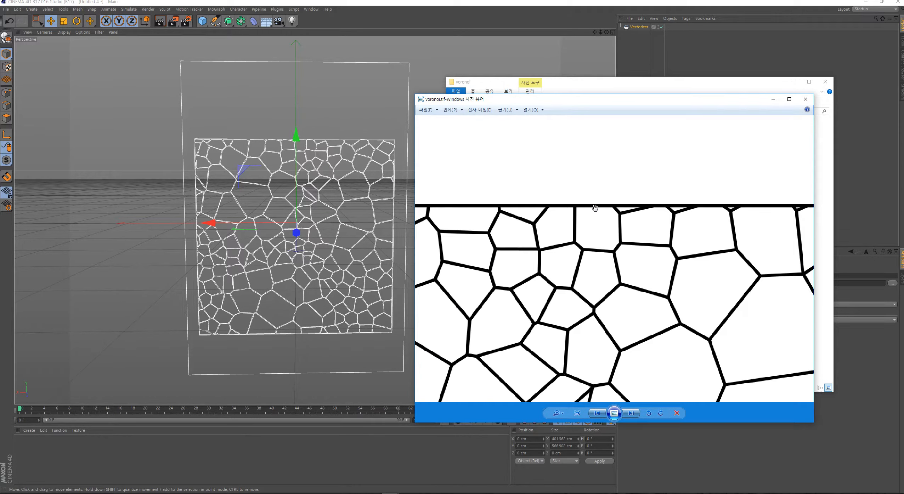
pyautogui.scroll(-4, 599, 213)
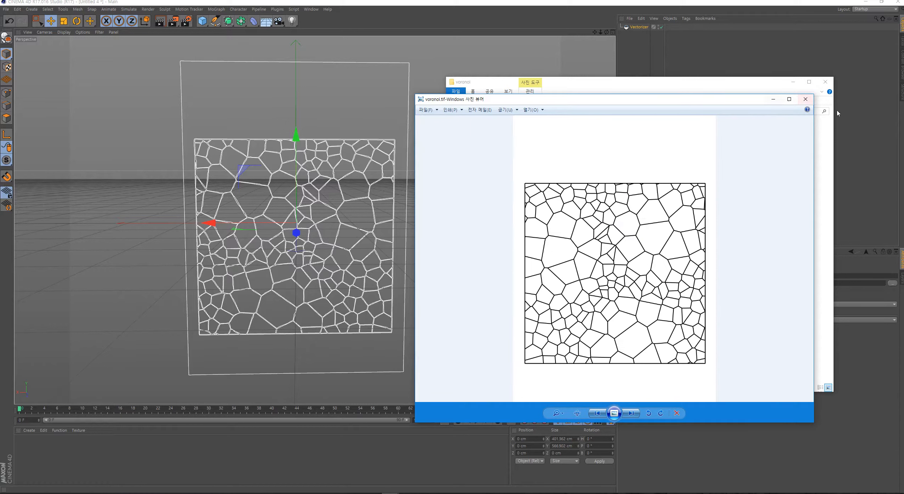
pyautogui.click(811, 102)
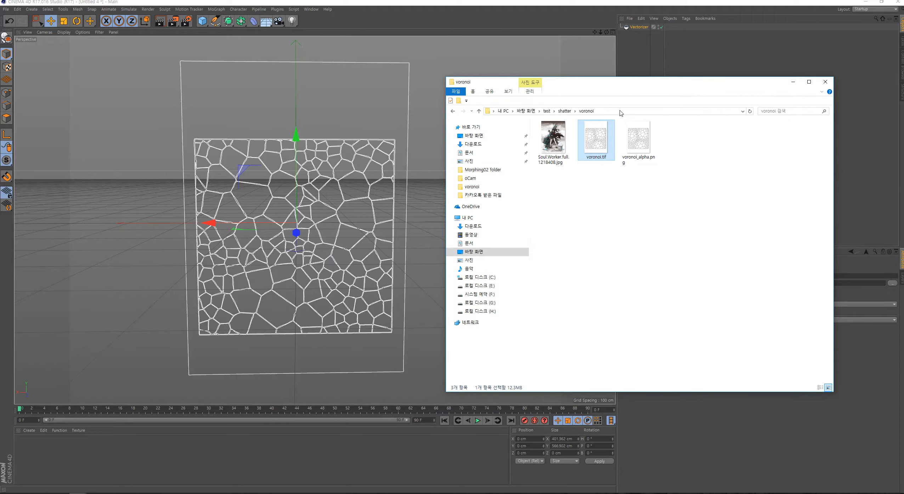
pyautogui.doubleClick(594, 147)
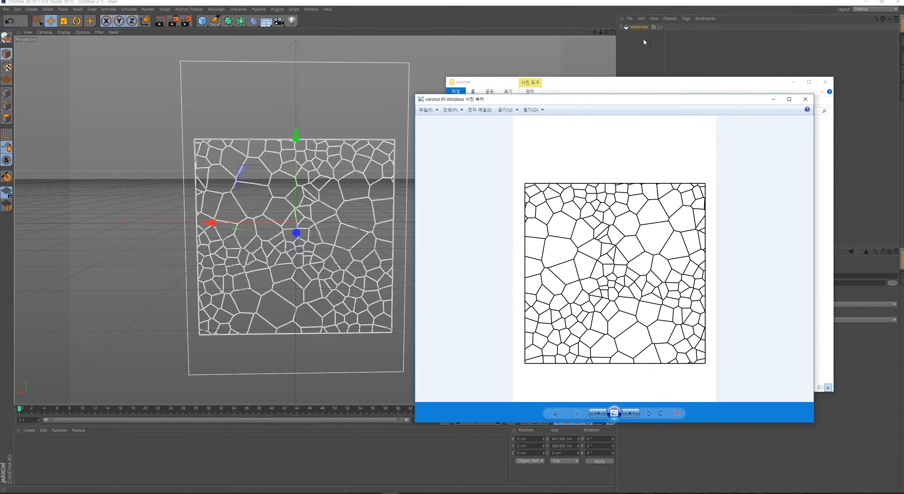
pyautogui.scroll(3, 600, 181)
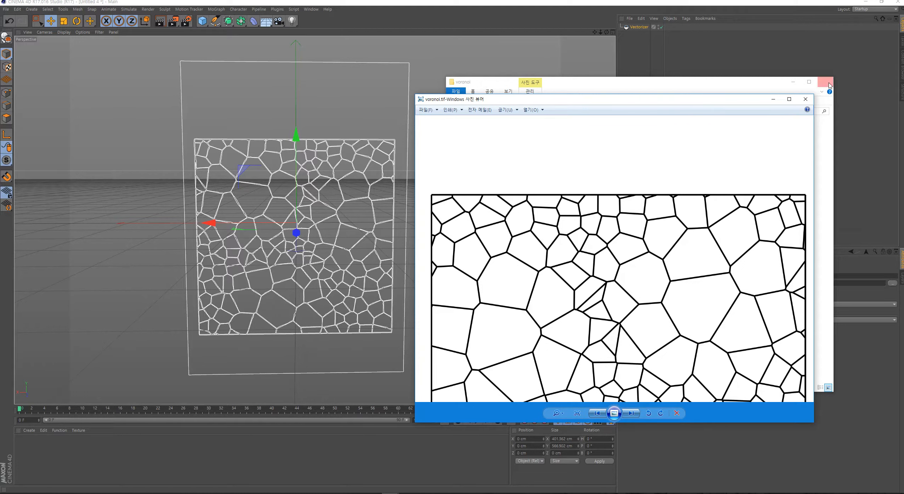
pyautogui.click(806, 100)
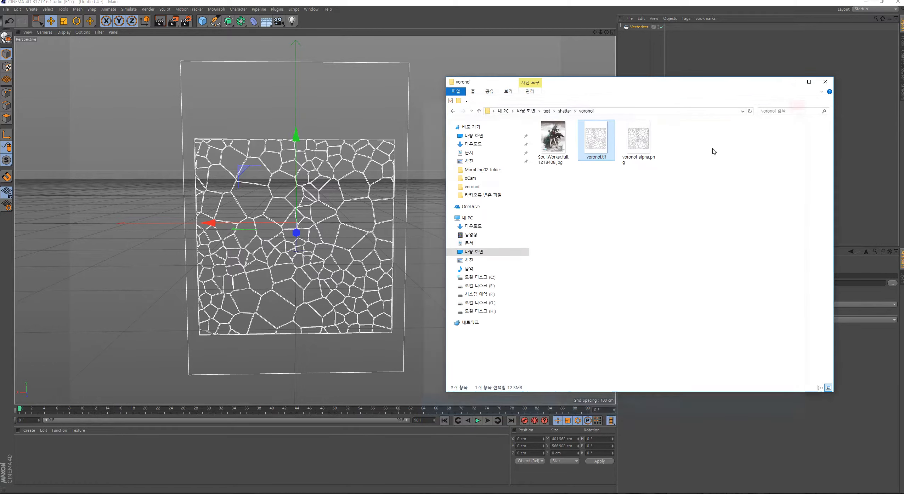
# Compare voronoi.tif with voronoi_alpha.png in the image viewer, checking the background between the cell lines up close.
pyautogui.doubleClick(599, 143)
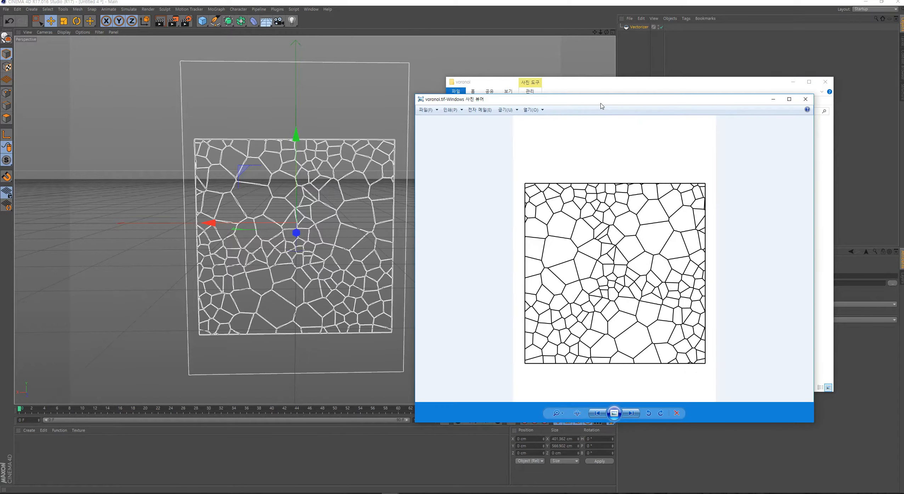
pyautogui.moveTo(586, 93); pyautogui.dragTo(303, 79)
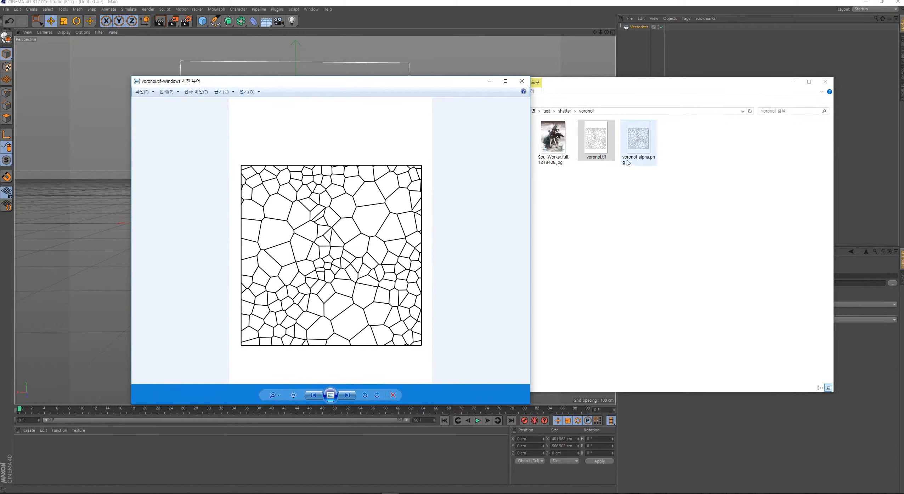
pyautogui.press('Right')
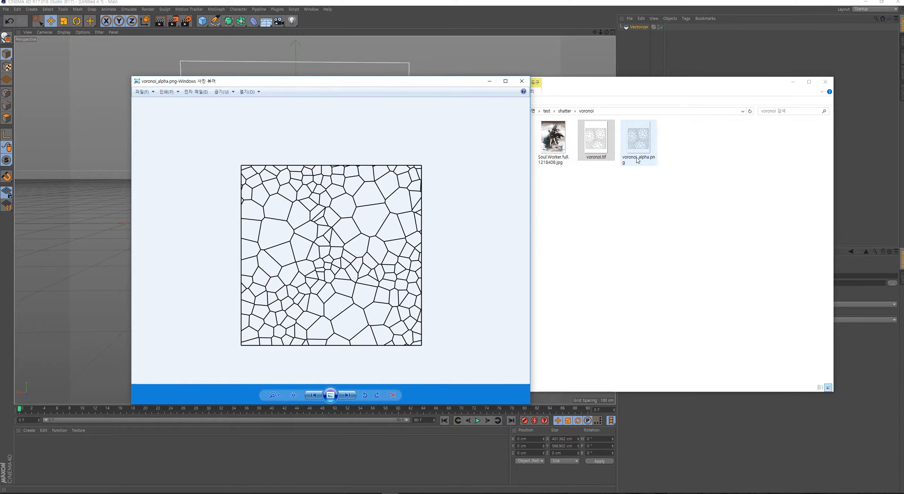
pyautogui.press('Left')
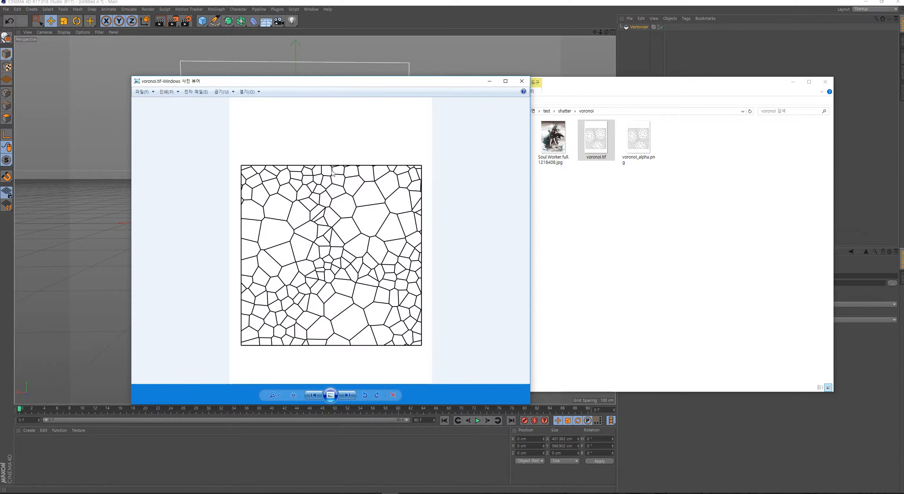
pyautogui.scroll(3, 332, 173)
pyautogui.scroll(2, 326, 169)
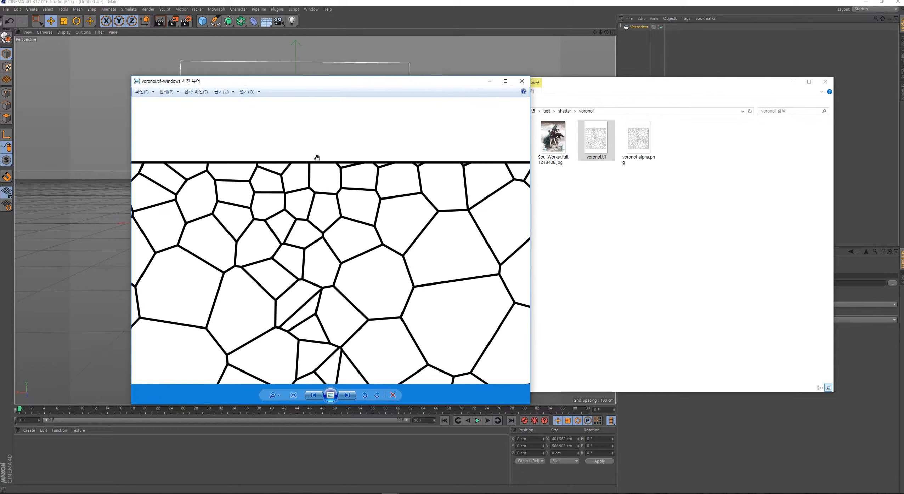
pyautogui.press('Right')
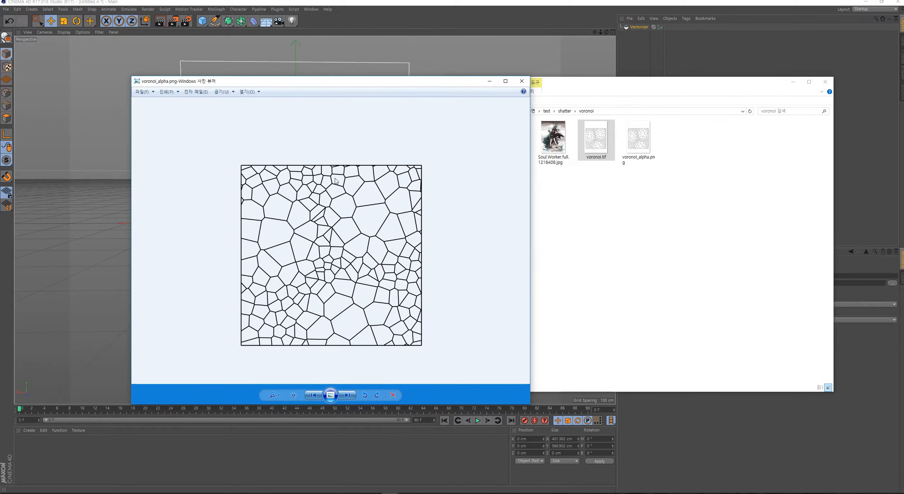
pyautogui.scroll(5, 335, 176)
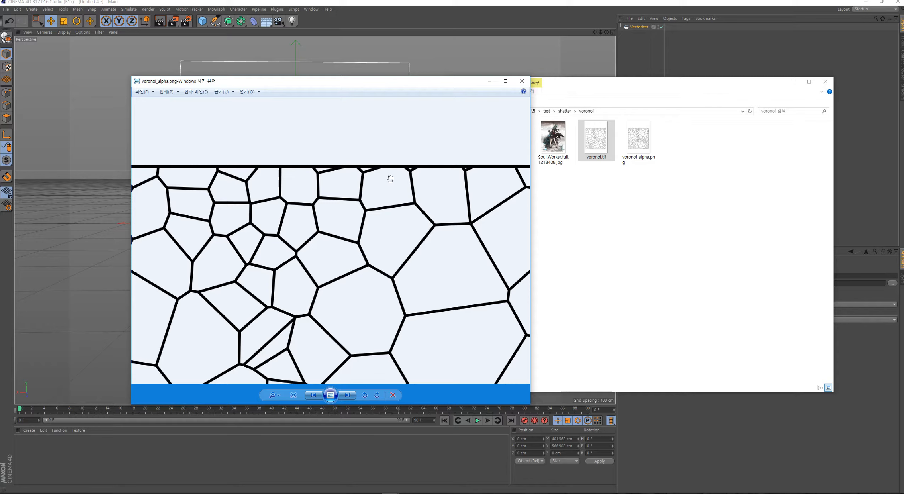
pyautogui.click(521, 81)
# Try voronoi_alpha.png as the Vectorizer's texture, without copying the image to the project location.
pyautogui.moveTo(604, 87); pyautogui.dragTo(306, 68)
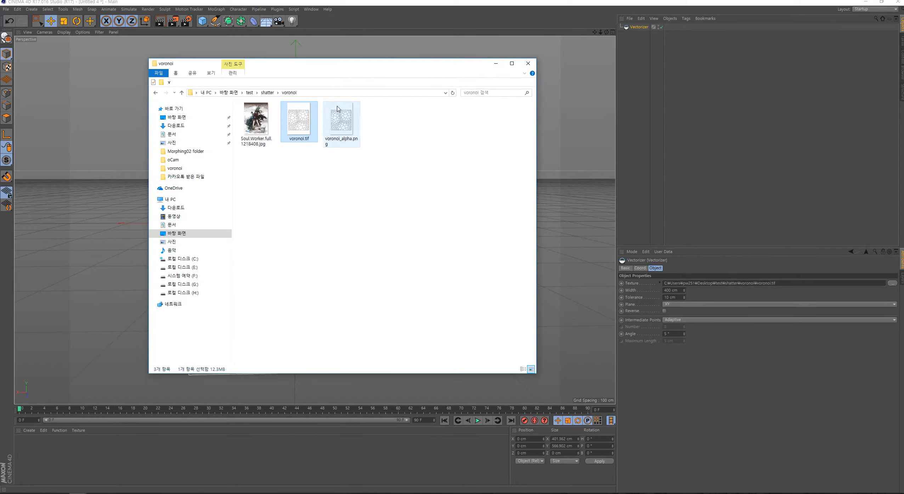
pyautogui.click(356, 119)
pyautogui.moveTo(341, 124); pyautogui.dragTo(603, 244)
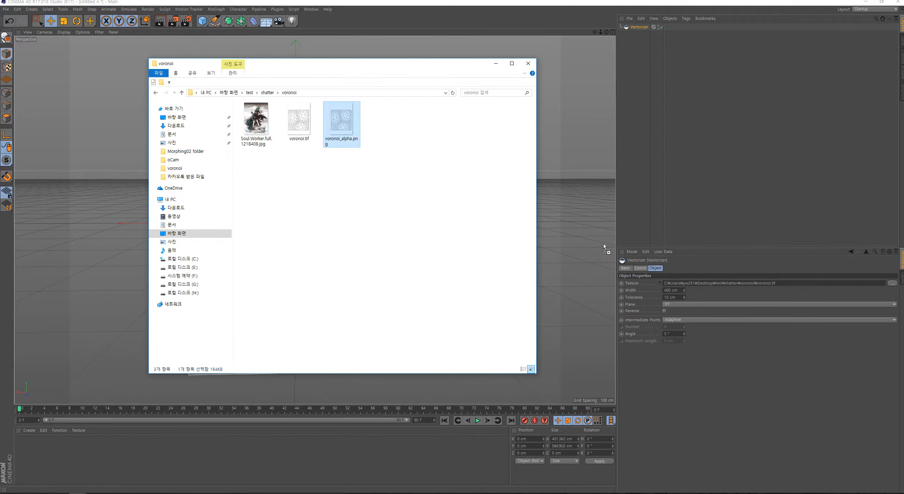
pyautogui.moveTo(678, 283); pyautogui.dragTo(677, 283)
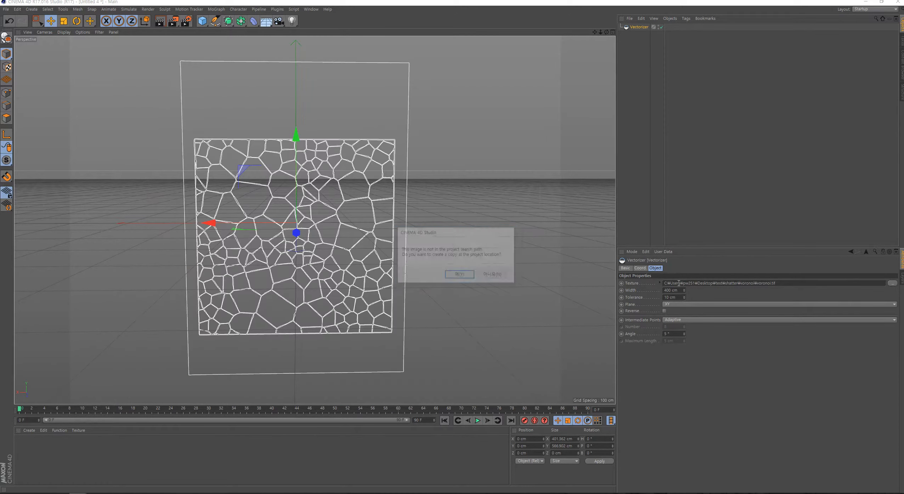
pyautogui.click(494, 275)
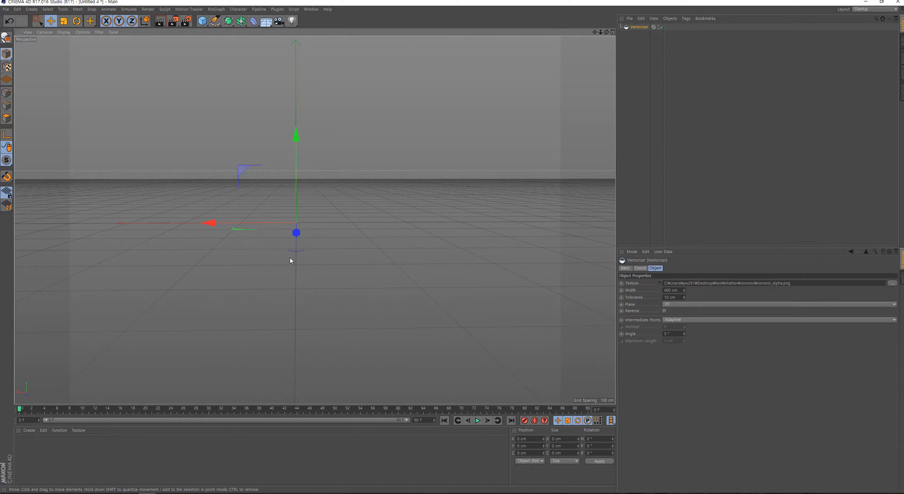
pyautogui.moveTo(289, 261)
pyautogui.keyDown('alt'); pyautogui.mouseDown()
pyautogui.moveTo(365, 260)
pyautogui.moveTo(294, 266)
pyautogui.mouseUp(); pyautogui.keyUp('alt')
# Set the Vectorizer's texture back to voronoi.tif, again without creating a copy at the project location.
pyautogui.hotkey('alt', 'Tab')
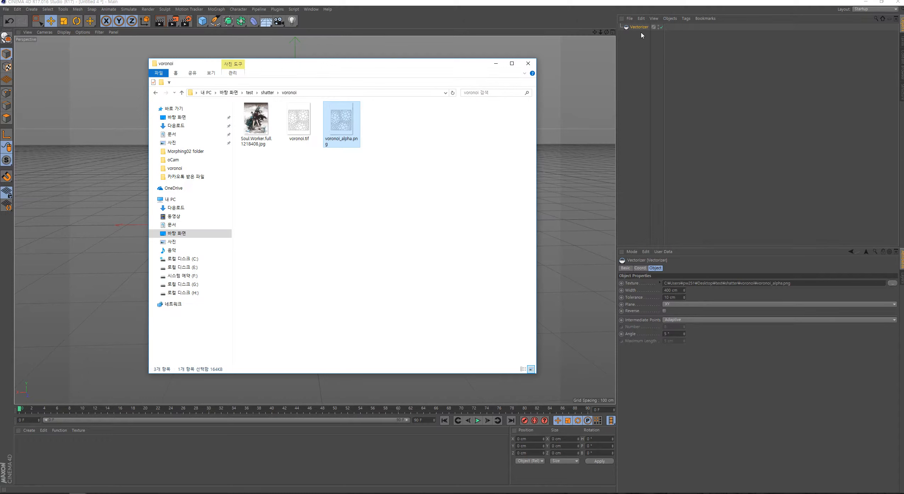
pyautogui.doubleClick(299, 120)
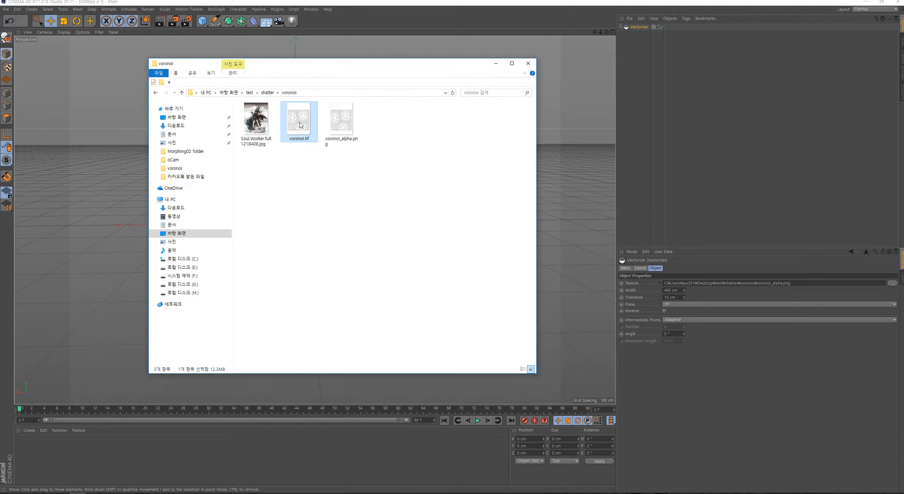
pyautogui.scroll(3, 345, 179)
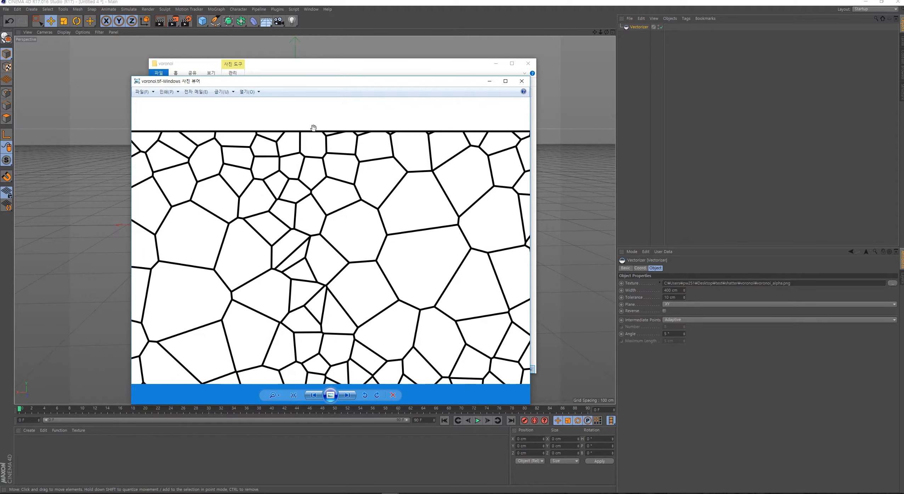
pyautogui.click(521, 81)
pyautogui.moveTo(690, 269); pyautogui.dragTo(700, 284)
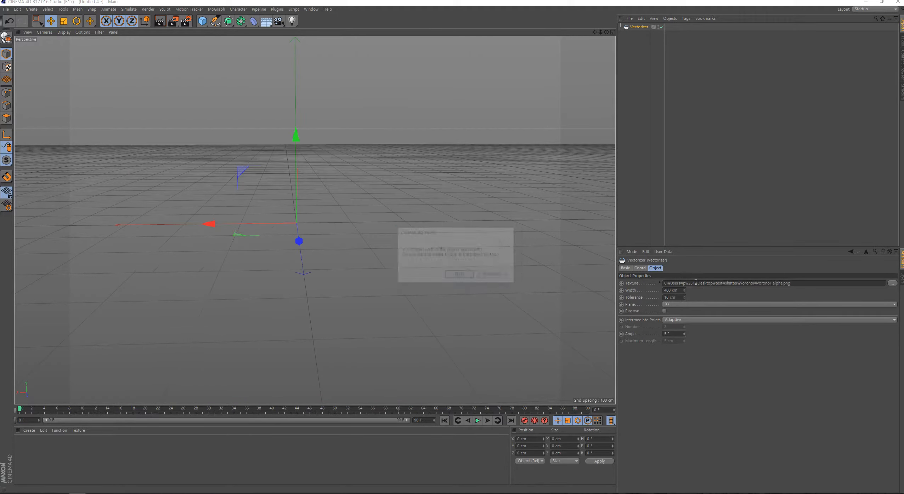
pyautogui.click(495, 276)
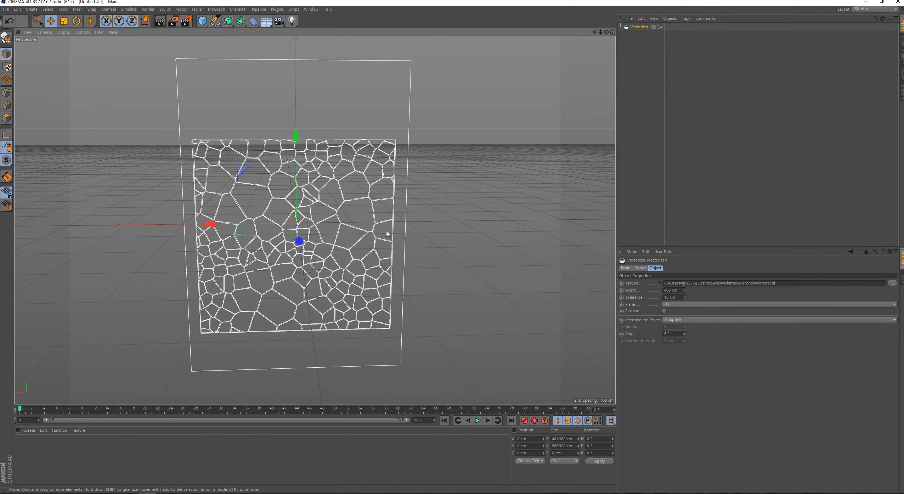
pyautogui.keyDown('alt'); pyautogui.moveTo(334, 223); pyautogui.dragTo(324, 219); pyautogui.keyUp('alt')
pyautogui.keyDown('alt'); pyautogui.moveTo(332, 220); pyautogui.dragTo(387, 219, button='middle'); pyautogui.keyUp('alt')
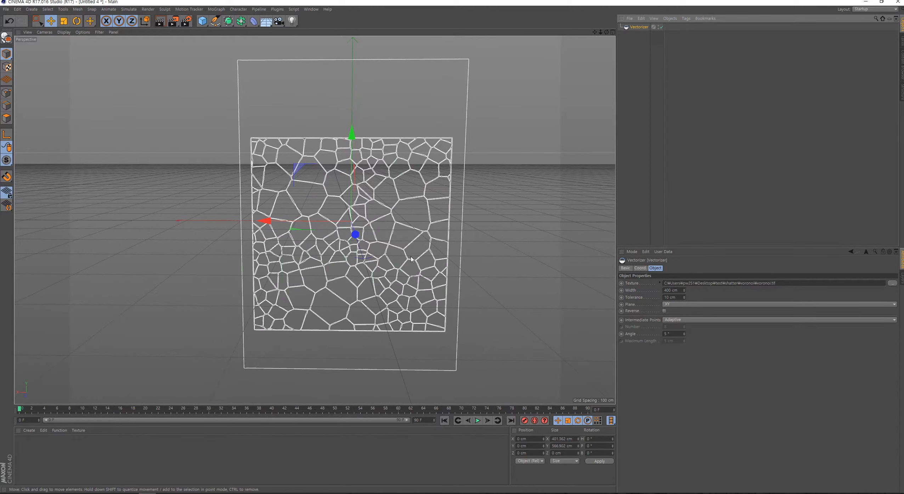
# Try an intermediate points angle of 20° on the Vectorizer and settle on 15°.
pyautogui.scroll(10, 374, 235)
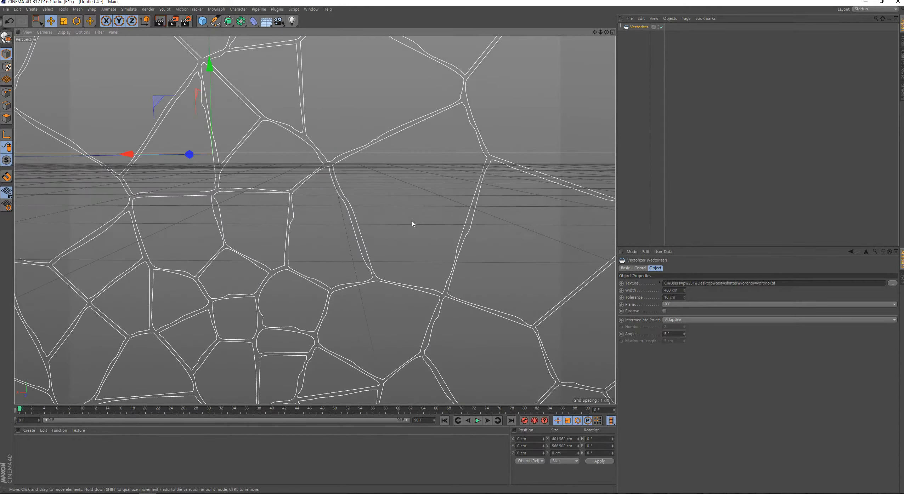
pyautogui.click(665, 334)
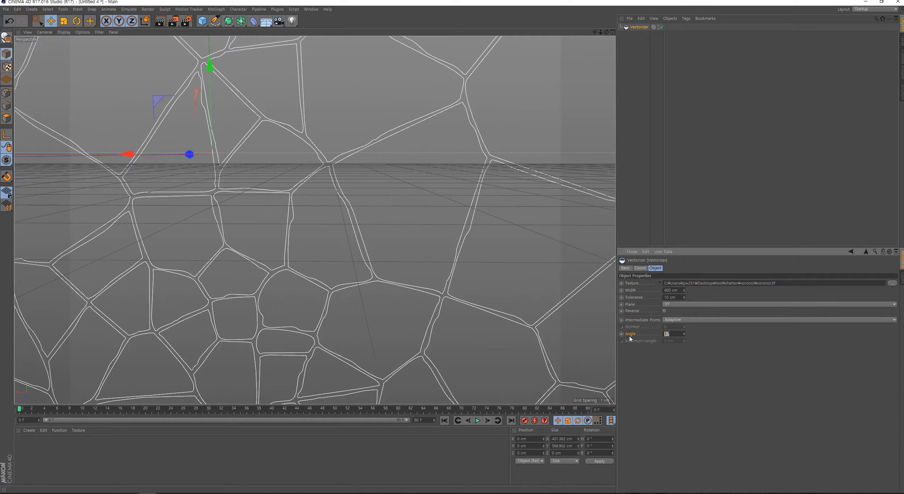
pyautogui.write('20')
pyautogui.press('Return')
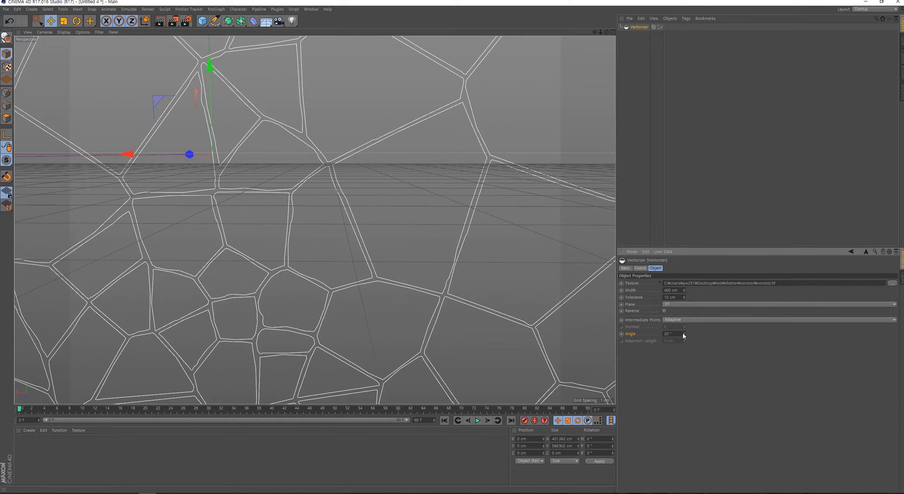
pyautogui.moveTo(680, 333); pyautogui.dragTo(593, 345)
pyautogui.write('15')
pyautogui.press('Return')
# Convert the Vectorizer object to an editable spline.
pyautogui.keyDown('alt'); pyautogui.moveTo(350, 236); pyautogui.dragTo(394, 227, button='right'); pyautogui.keyUp('alt')
pyautogui.scroll(2, 395, 227)
pyautogui.click(634, 28)
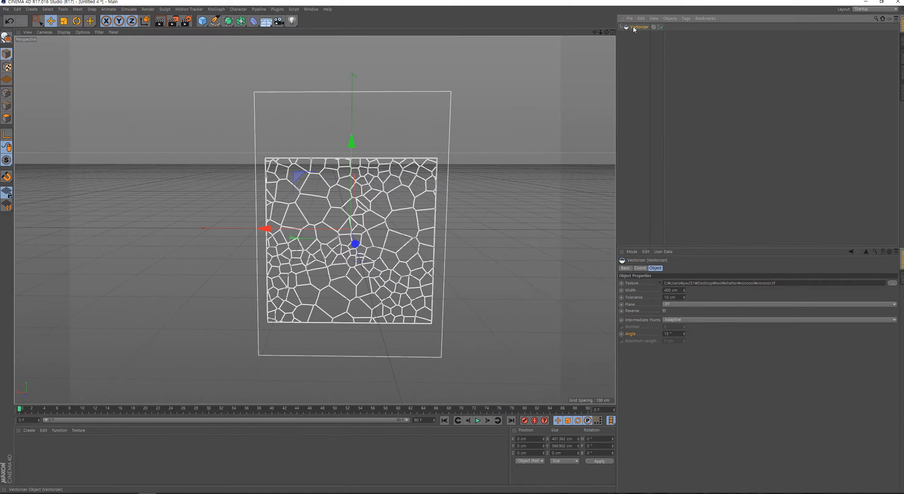
pyautogui.click(6, 37)
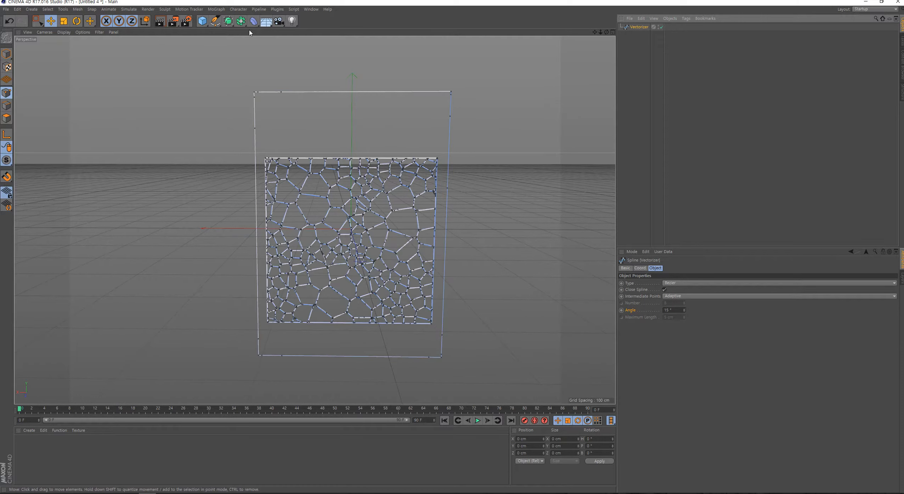
# Rectangle-select all points of the large outer frame around the Voronoi pattern and delete them.
pyautogui.press('0')
pyautogui.moveTo(502, 64); pyautogui.dragTo(404, 121)
pyautogui.moveTo(338, 65); pyautogui.dragTo(227, 136)
pyautogui.keyDown('shift'); pyautogui.moveTo(485, 169); pyautogui.dragTo(439, 228); pyautogui.keyUp('shift')
pyautogui.keyDown('shift'); pyautogui.moveTo(464, 325); pyautogui.dragTo(414, 367); pyautogui.keyUp('shift')
pyautogui.keyDown('shift'); pyautogui.moveTo(303, 335); pyautogui.dragTo(236, 363); pyautogui.keyUp('shift')
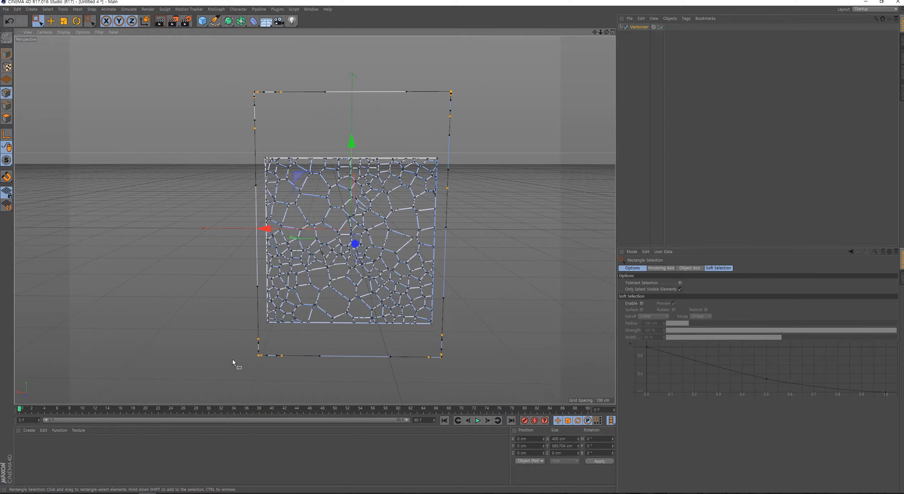
pyautogui.keyDown('shift'); pyautogui.moveTo(218, 167); pyautogui.dragTo(262, 301); pyautogui.keyUp('shift')
pyautogui.press('Delete')
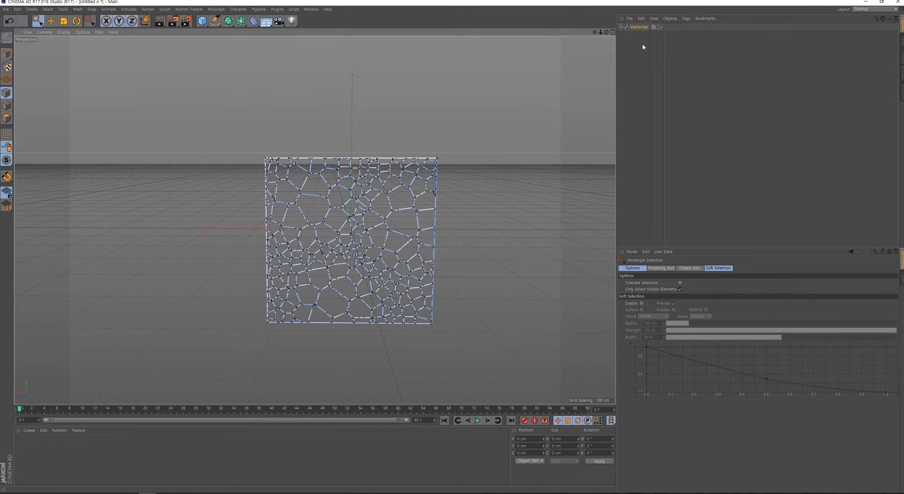
# Create an Extrude object and put the Vectorizer spline inside it.
pyautogui.click(639, 27)
pyautogui.keyDown('alt'); pyautogui.moveTo(228, 21); pyautogui.dragTo(316, 31); pyautogui.keyUp('alt')
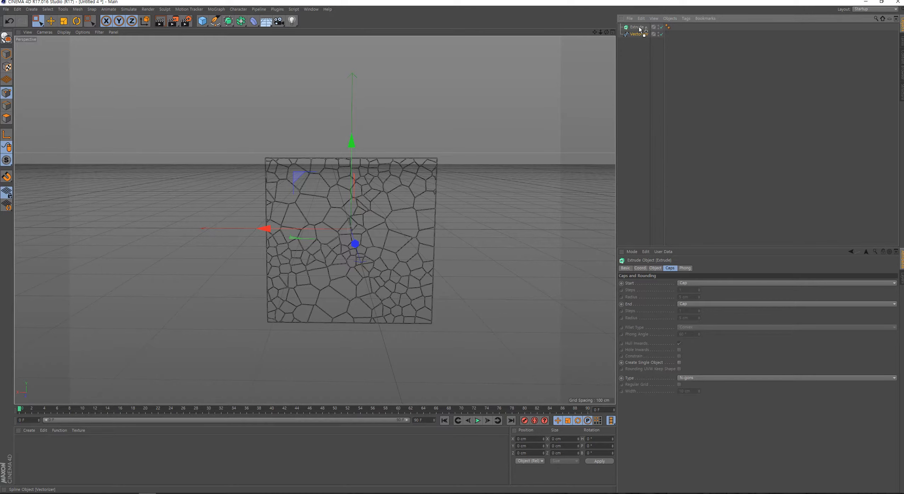
pyautogui.moveTo(640, 29); pyautogui.dragTo(639, 27)
pyautogui.scroll(5, 408, 181)
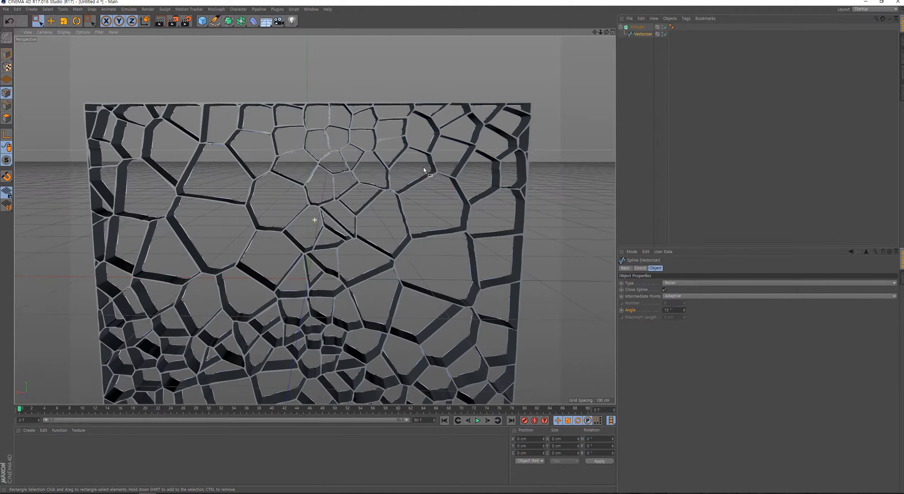
# Take the Vectorizer spline out of the Extrude, disable the Extrude, and select the spline again.
pyautogui.keyDown('alt'); pyautogui.moveTo(424, 170); pyautogui.dragTo(386, 170); pyautogui.keyUp('alt')
pyautogui.click(662, 28)
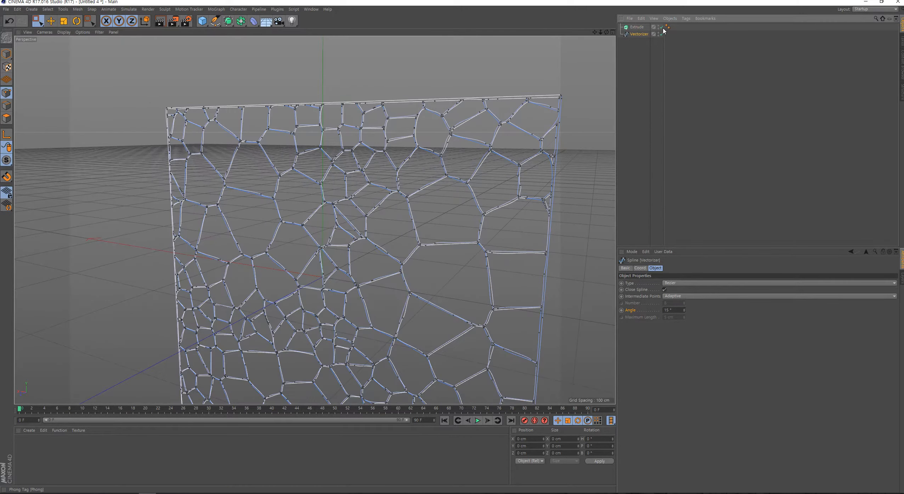
pyautogui.click(642, 42)
pyautogui.click(639, 34)
# Rectangle-select the border outline's points at the upper right corner of the Voronoi pattern.
pyautogui.keyDown('alt'); pyautogui.moveTo(561, 97); pyautogui.dragTo(548, 103, button='middle'); pyautogui.keyUp('alt')
pyautogui.scroll(2, 549, 103)
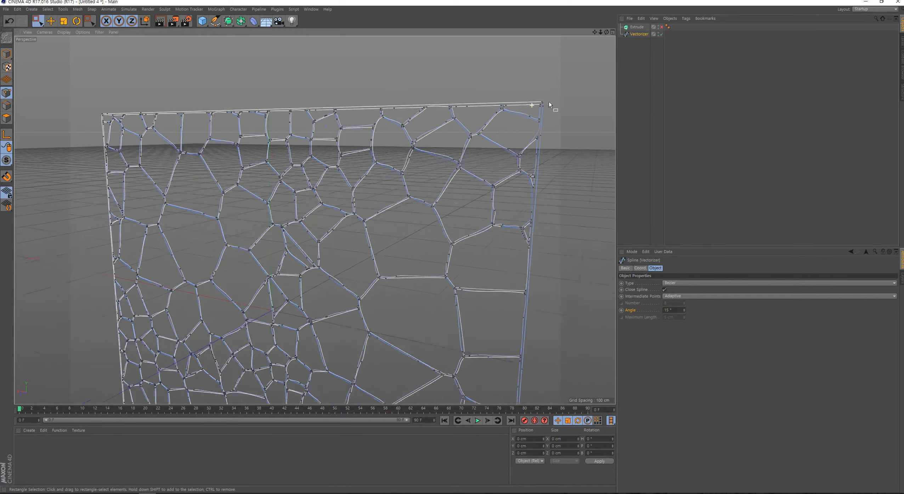
pyautogui.scroll(6, 548, 103)
pyautogui.moveTo(574, 81); pyautogui.dragTo(533, 123)
pyautogui.scroll(-5, 496, 113)
pyautogui.scroll(5, 493, 142)
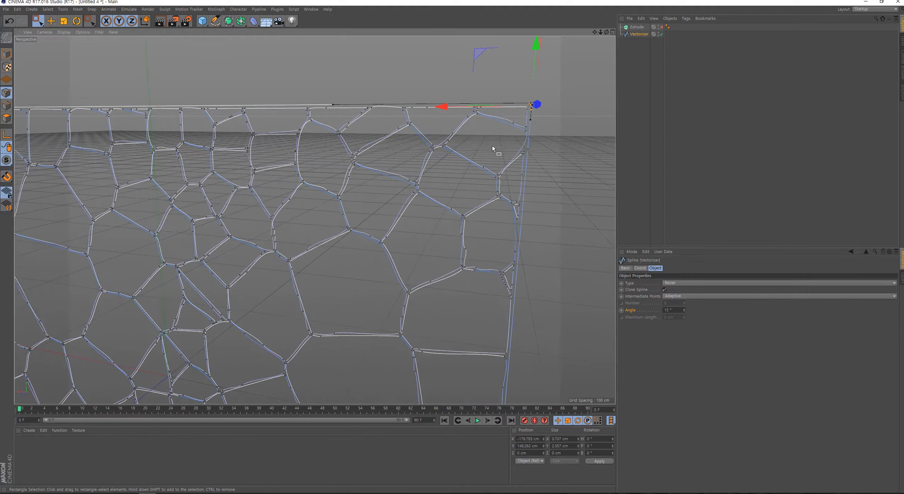
# Try to add the border outline's points along the pattern's right edge to the selection by hand.
pyautogui.keyDown('alt'); pyautogui.moveTo(492, 146); pyautogui.dragTo(410, 163, button='middle'); pyautogui.keyUp('alt')
pyautogui.scroll(-3, 438, 138)
pyautogui.moveTo(439, 137)
pyautogui.keyDown('alt'); pyautogui.mouseDown(button='middle')
pyautogui.moveTo(428, 200)
pyautogui.moveTo(447, 144)
pyautogui.mouseUp(button='middle'); pyautogui.keyUp('alt')
pyautogui.scroll(3, 448, 131)
pyautogui.scroll(-3, 447, 133)
pyautogui.scroll(3, 448, 140)
pyautogui.keyDown('alt'); pyautogui.moveTo(451, 288); pyautogui.dragTo(476, 179, button='middle'); pyautogui.keyUp('alt')
pyautogui.keyDown('shift'); pyautogui.moveTo(438, 287); pyautogui.dragTo(433, 291); pyautogui.keyUp('shift')
pyautogui.keyDown('alt'); pyautogui.moveTo(437, 271); pyautogui.dragTo(467, 189, button='middle'); pyautogui.keyUp('alt')
pyautogui.keyDown('alt'); pyautogui.moveTo(468, 312); pyautogui.dragTo(469, 258, button='middle'); pyautogui.keyUp('alt')
pyautogui.scroll(-7, 469, 259)
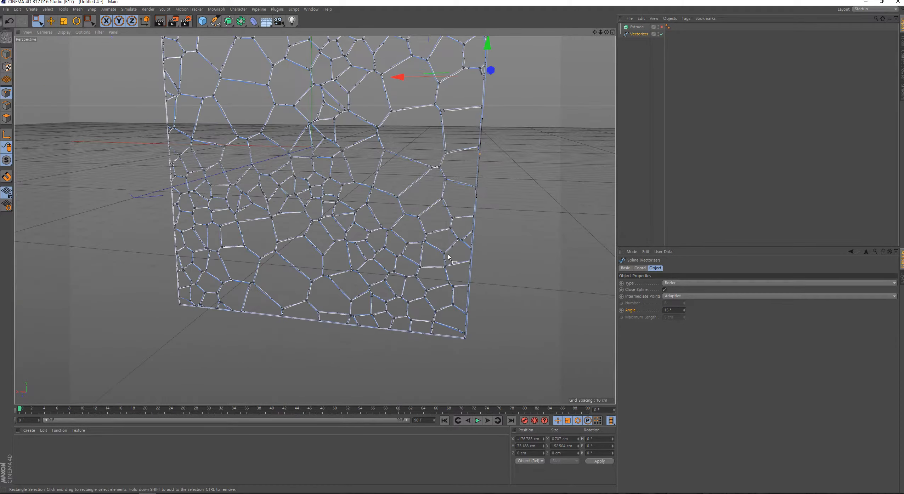
# Select only the border's upper right corner points and expand the selection with Select Connected.
pyautogui.keyDown('alt'); pyautogui.moveTo(452, 163); pyautogui.dragTo(455, 241, button='middle'); pyautogui.keyUp('alt')
pyautogui.scroll(6, 488, 143)
pyautogui.moveTo(517, 143); pyautogui.dragTo(484, 177)
pyautogui.press('u')
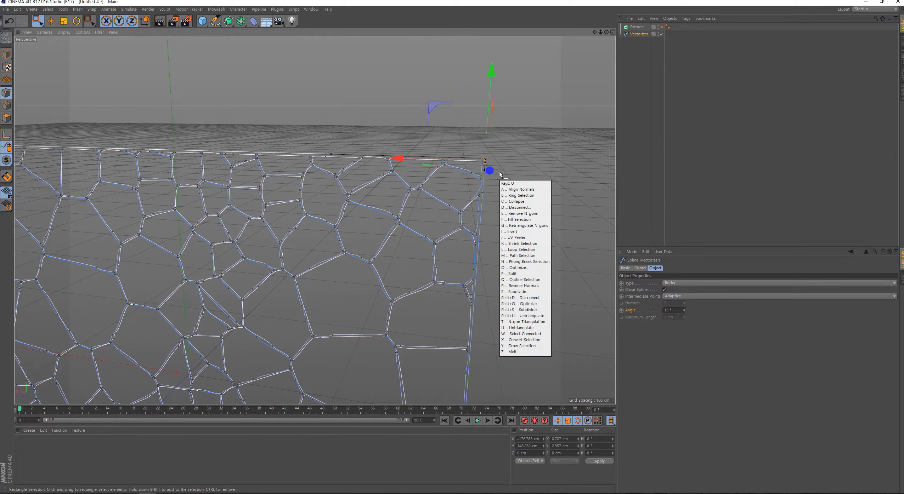
pyautogui.press('w')
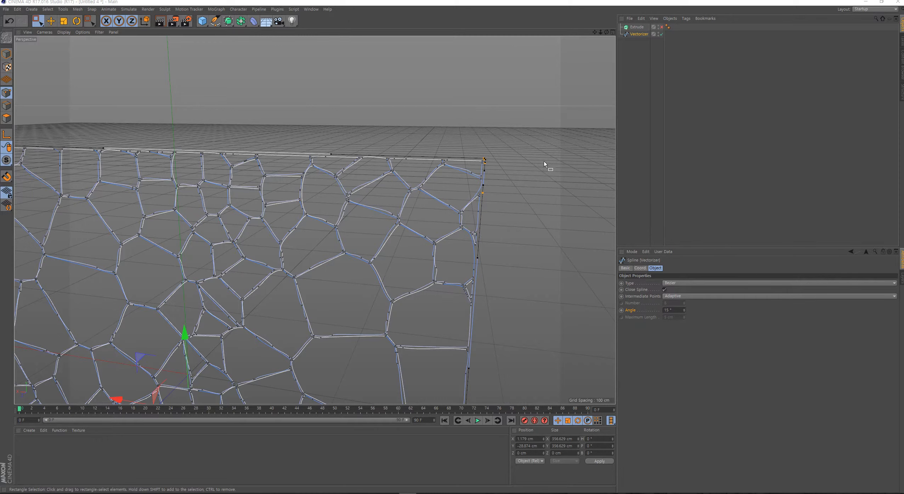
# Reselect the border's upper right corner points and expand them again to the whole connected outline.
pyautogui.scroll(-3, 484, 166)
pyautogui.moveTo(505, 142); pyautogui.dragTo(482, 175)
pyautogui.scroll(4, 485, 172)
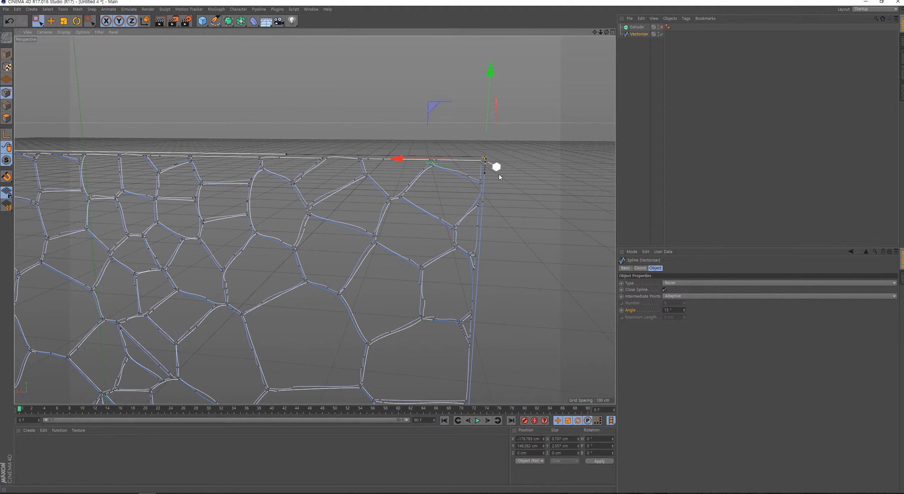
pyautogui.scroll(-3, 484, 197)
pyautogui.keyDown('alt'); pyautogui.moveTo(483, 195); pyautogui.dragTo(500, 165, button='middle'); pyautogui.keyUp('alt')
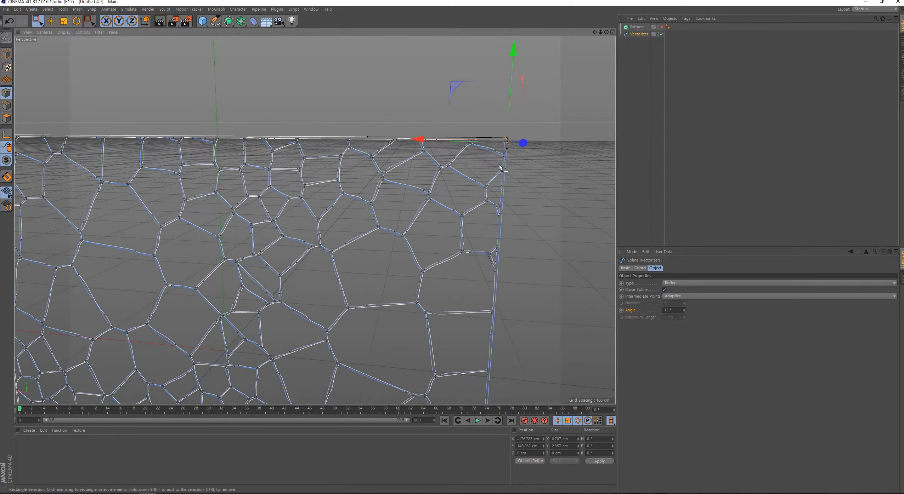
pyautogui.click(521, 175)
pyautogui.keyDown('alt'); pyautogui.moveTo(521, 175); pyautogui.dragTo(470, 196, button='right'); pyautogui.keyUp('alt')
pyautogui.keyDown('alt'); pyautogui.moveTo(470, 195); pyautogui.dragTo(429, 201); pyautogui.keyUp('alt')
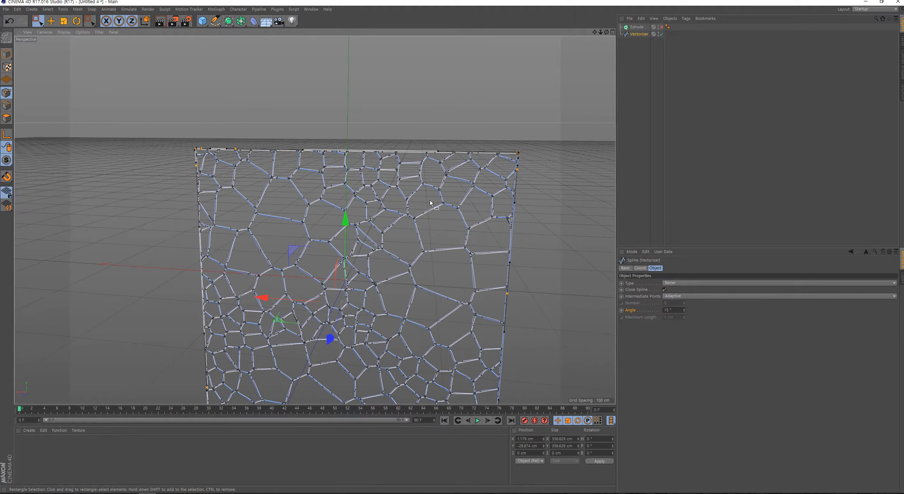
# Try Select Connected on the points of a junction between cells near the middle of the pattern.
pyautogui.keyDown('alt'); pyautogui.moveTo(430, 201); pyautogui.dragTo(518, 170, button='right'); pyautogui.keyUp('alt')
pyautogui.moveTo(397, 249); pyautogui.dragTo(342, 277)
pyautogui.keyDown('alt'); pyautogui.moveTo(351, 266); pyautogui.dragTo(369, 252, button='middle'); pyautogui.keyUp('alt')
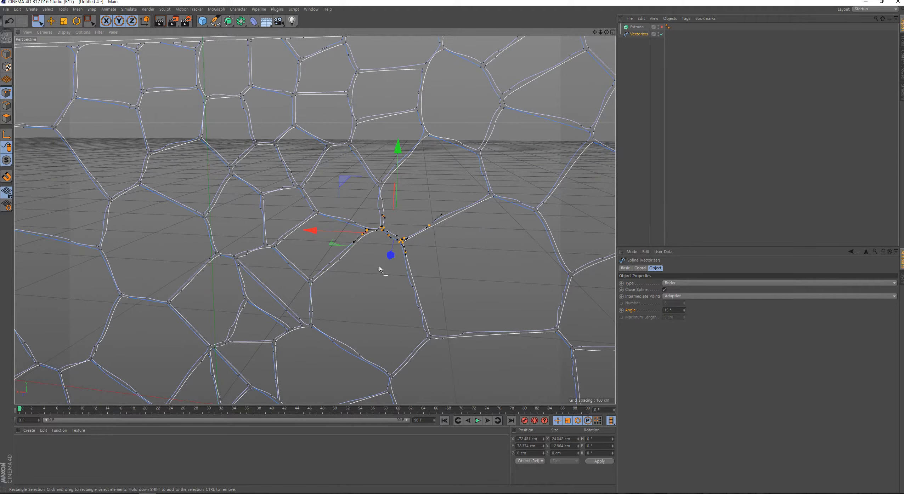
pyautogui.press('u')
pyautogui.press('w')
pyautogui.keyDown('alt'); pyautogui.moveTo(409, 239); pyautogui.dragTo(400, 243, button='right'); pyautogui.keyUp('alt')
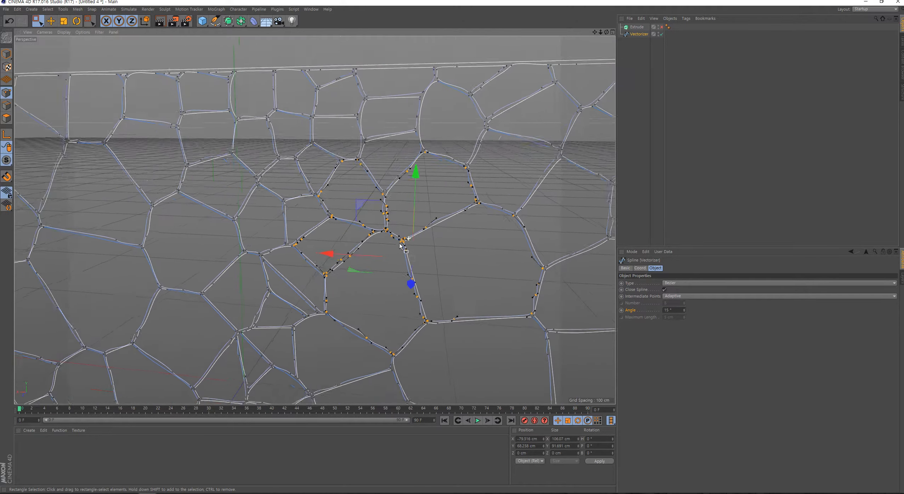
pyautogui.moveTo(400, 243)
pyautogui.keyDown('alt'); pyautogui.mouseDown()
pyautogui.moveTo(412, 264)
pyautogui.moveTo(397, 239)
pyautogui.moveTo(409, 250)
pyautogui.mouseUp(); pyautogui.keyUp('alt')
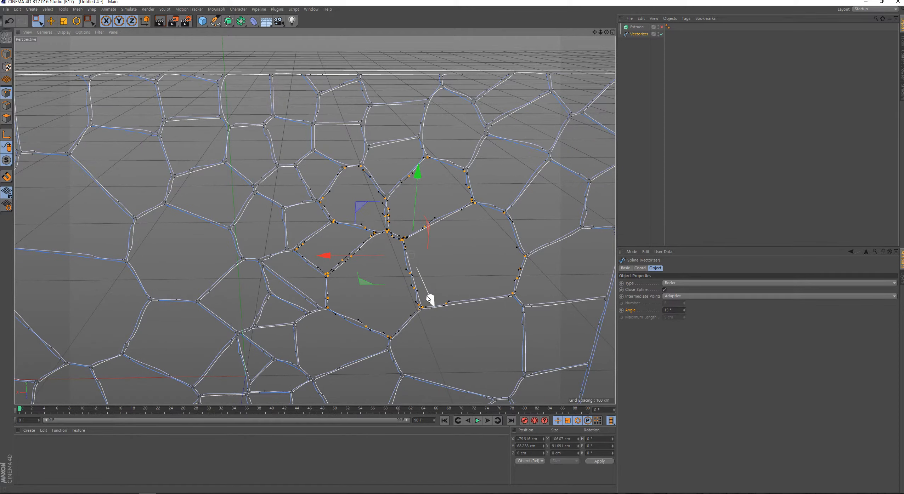
pyautogui.moveTo(428, 299); pyautogui.dragTo(444, 317)
pyautogui.hotkey('ctrl', 'z')
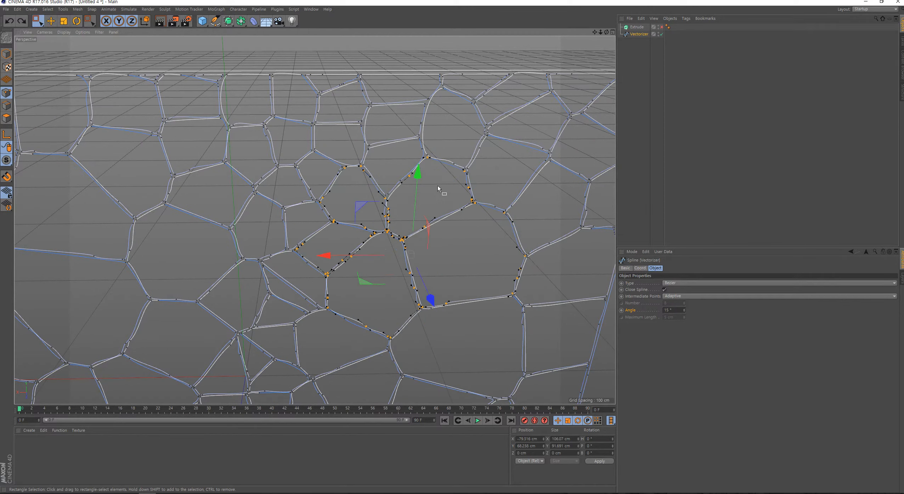
# Select the whole border outline from its upper right corner points with Select Connected and delete it.
pyautogui.scroll(-3, 438, 185)
pyautogui.scroll(5, 564, 124)
pyautogui.keyDown('alt'); pyautogui.moveTo(573, 120); pyautogui.dragTo(536, 131, button='middle'); pyautogui.keyUp('alt')
pyautogui.keyDown('alt'); pyautogui.moveTo(536, 131); pyautogui.dragTo(502, 118); pyautogui.keyUp('alt')
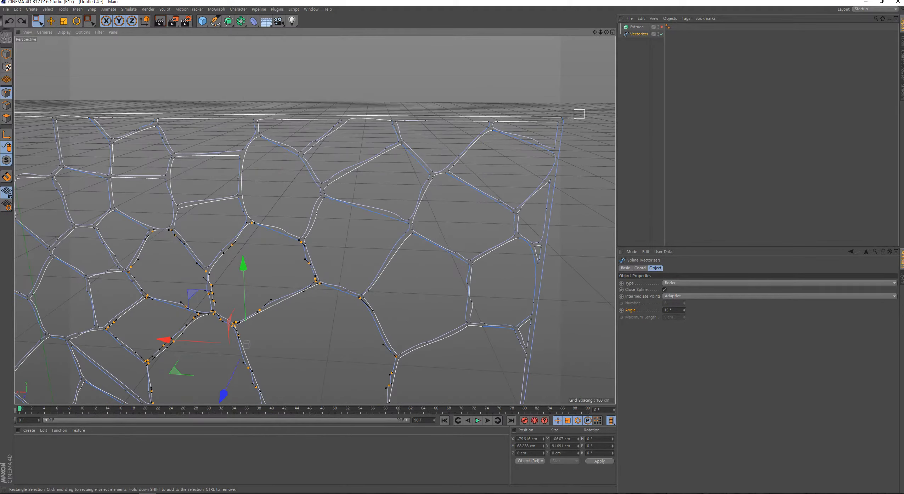
pyautogui.moveTo(574, 118); pyautogui.dragTo(561, 129)
pyautogui.scroll(-3, 543, 137)
pyautogui.press('u')
pyautogui.press('w')
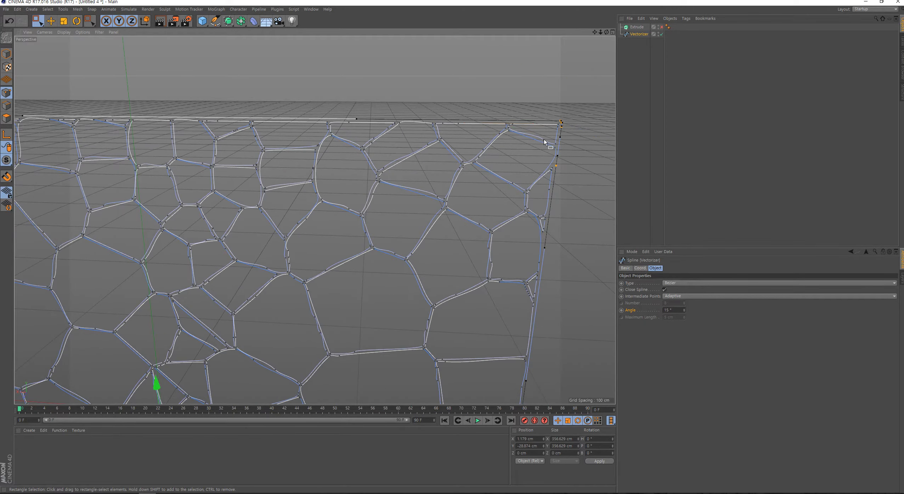
pyautogui.scroll(-6, 534, 143)
pyautogui.press('Delete')
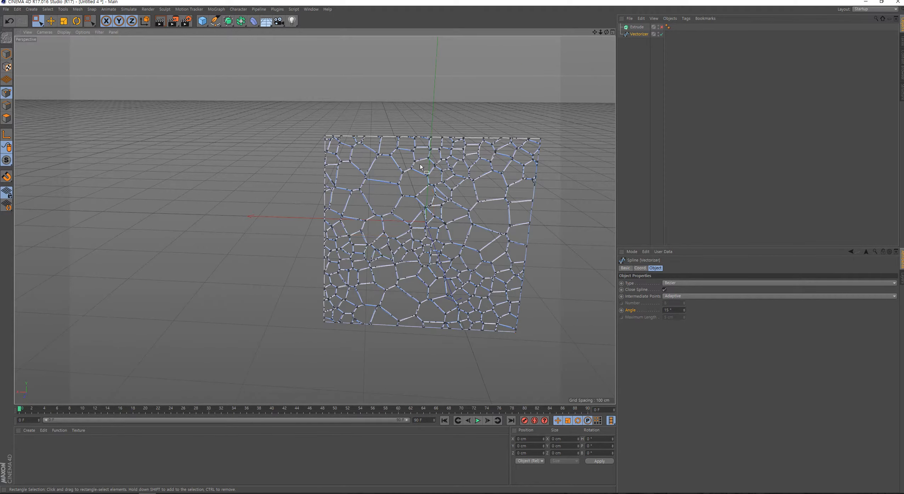
# Enable the Extrude again and place the Vectorizer spline back inside it.
pyautogui.scroll(3, 420, 166)
pyautogui.click(661, 27)
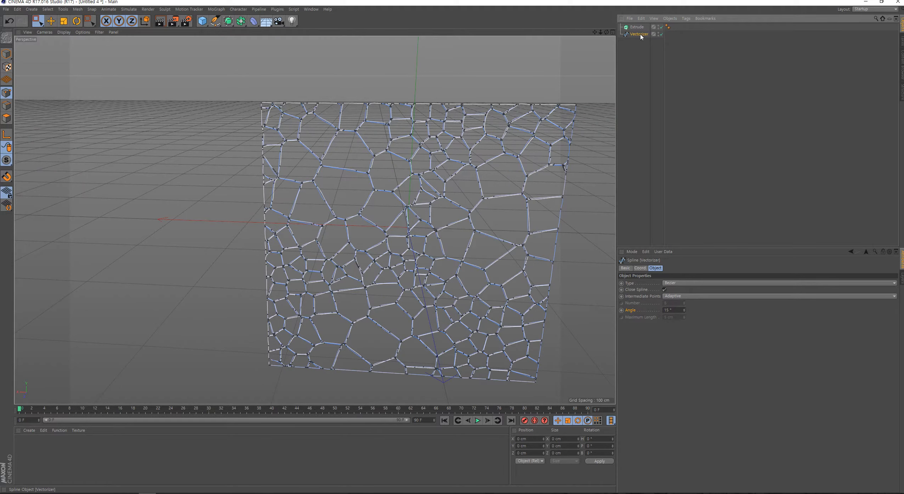
pyautogui.click(642, 28)
pyautogui.keyDown('alt'); pyautogui.moveTo(509, 139); pyautogui.dragTo(298, 202); pyautogui.keyUp('alt')
pyautogui.keyDown('alt'); pyautogui.moveTo(485, 165); pyautogui.dragTo(482, 136); pyautogui.keyUp('alt')
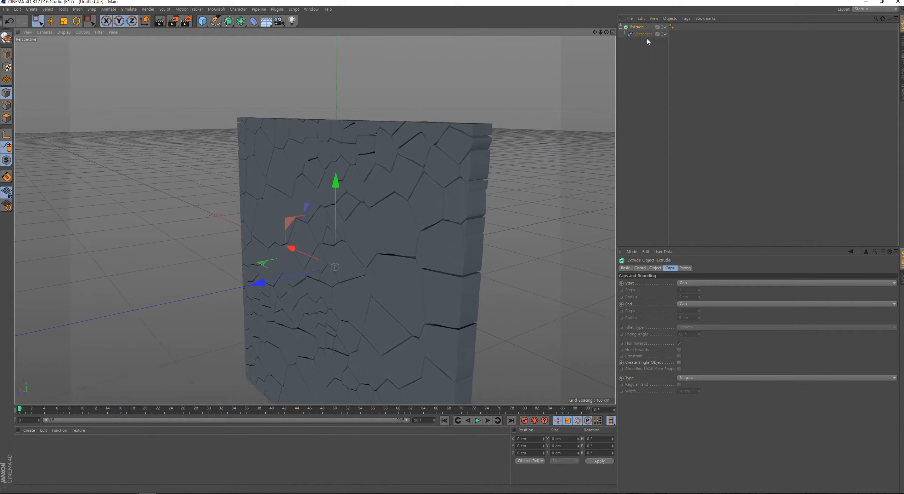
# Set the Extrude's Z movement to 4 cm, and raise it to 5 cm.
pyautogui.click(655, 268)
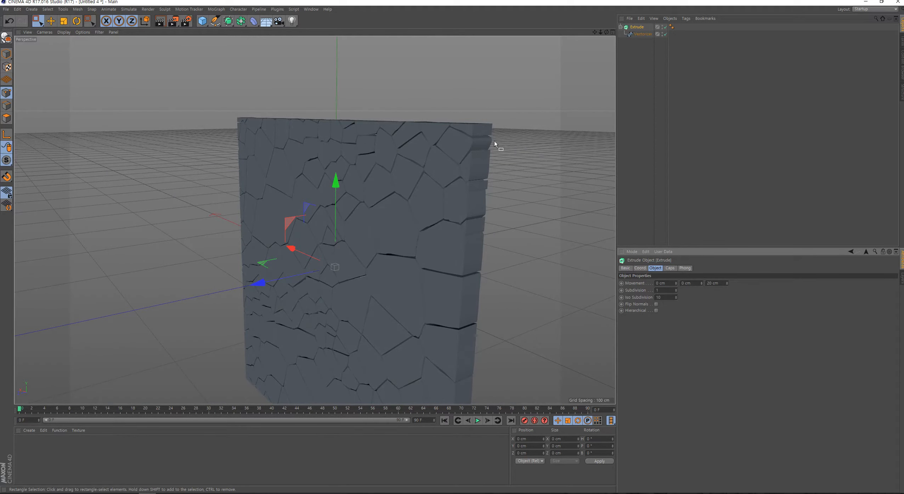
pyautogui.click(721, 283)
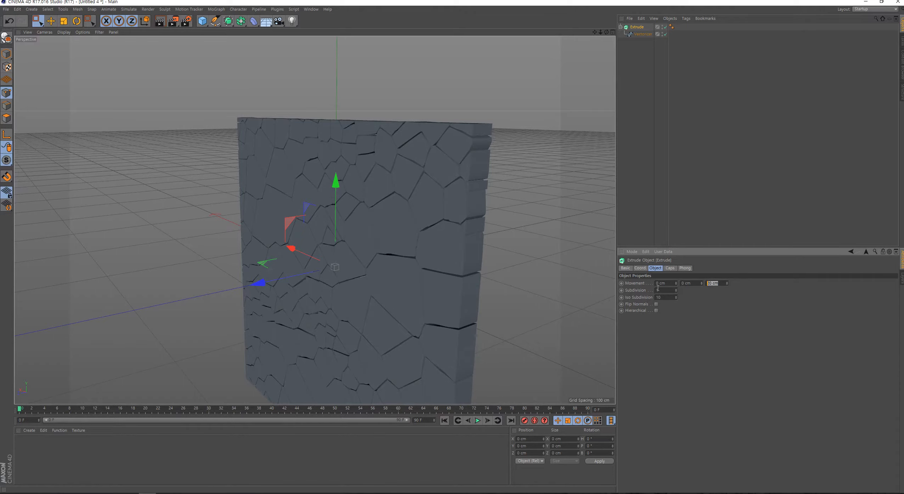
pyautogui.write('5')
pyautogui.write('4')
pyautogui.press('Return')
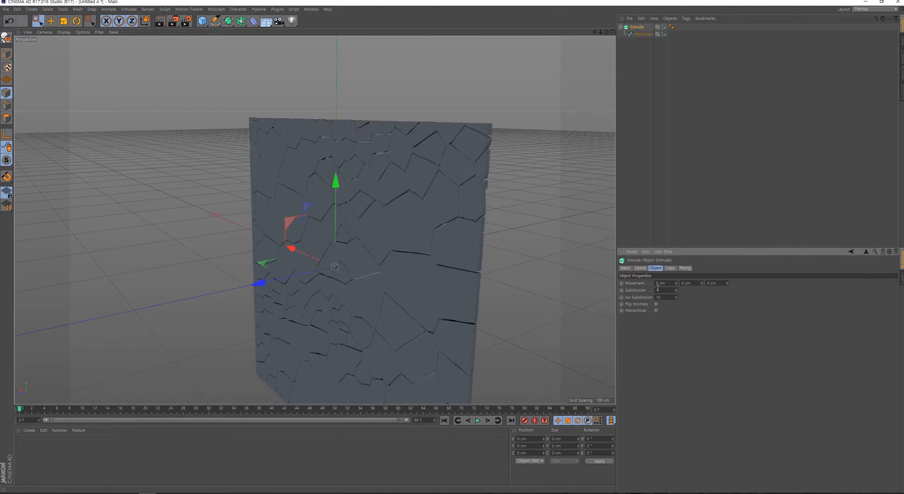
pyautogui.click(726, 283)
pyautogui.keyDown('alt'); pyautogui.moveTo(380, 223); pyautogui.dragTo(403, 181); pyautogui.keyUp('alt')
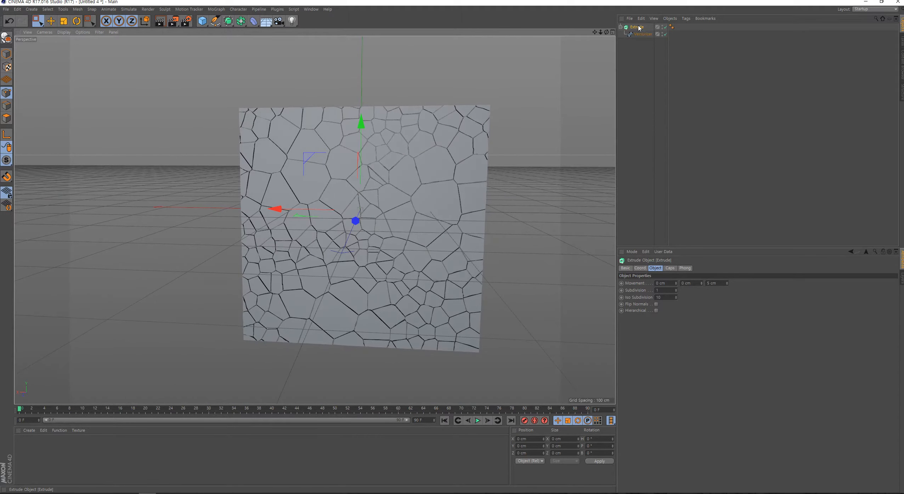
# Add a MoGraph Fracture object and place the Extrude inside it.
pyautogui.click(219, 10)
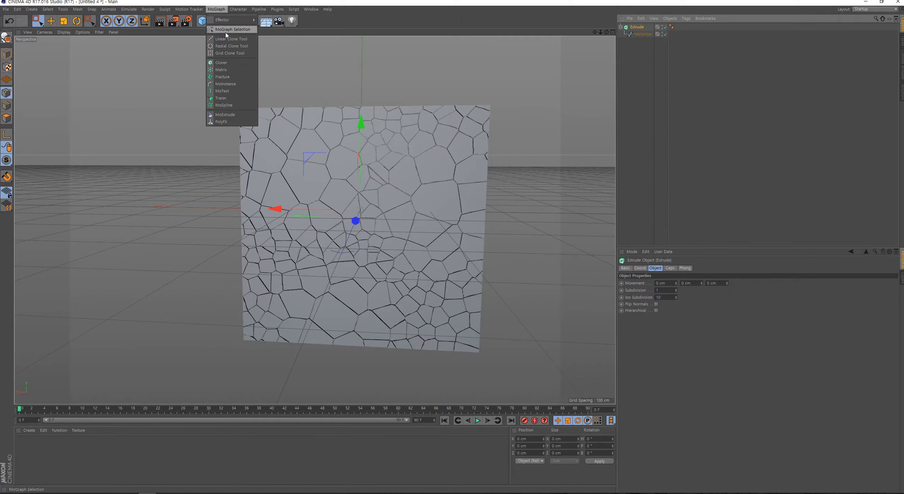
pyautogui.click(230, 84)
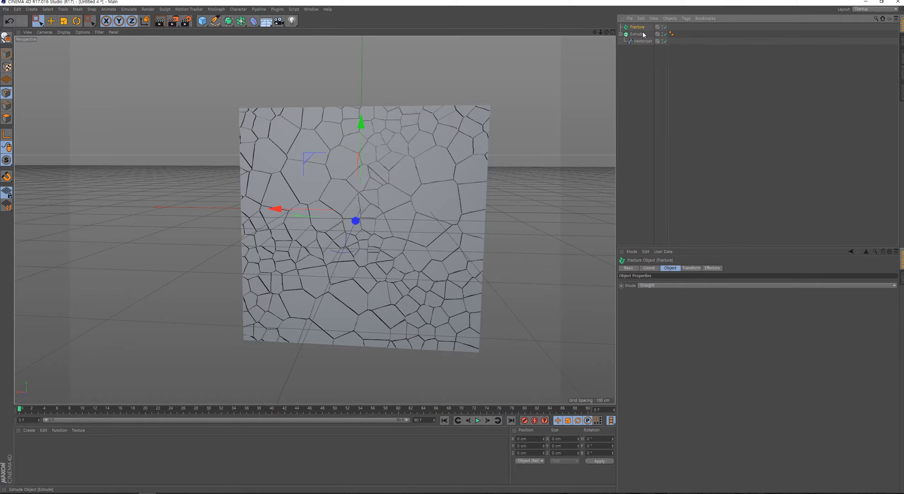
pyautogui.moveTo(641, 35); pyautogui.dragTo(639, 29)
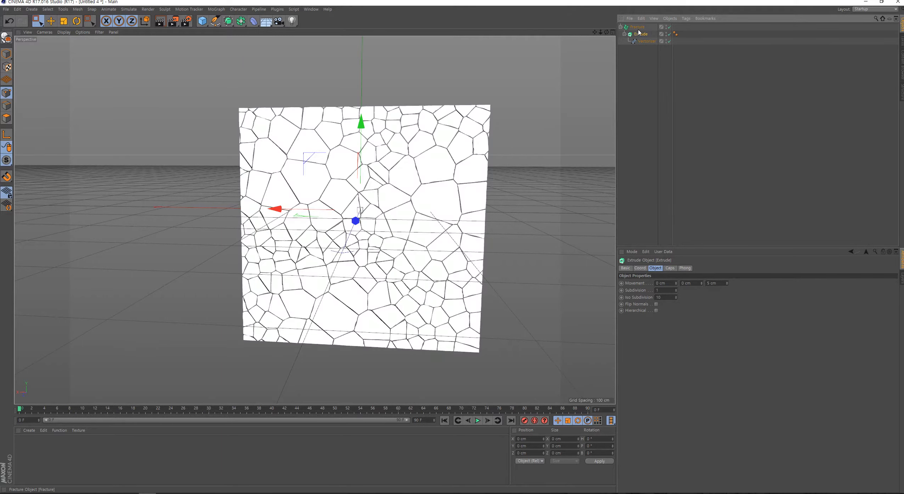
# Set the Fracture object's mode to Explode Segments & Connect.
pyautogui.click(639, 27)
pyautogui.click(652, 286)
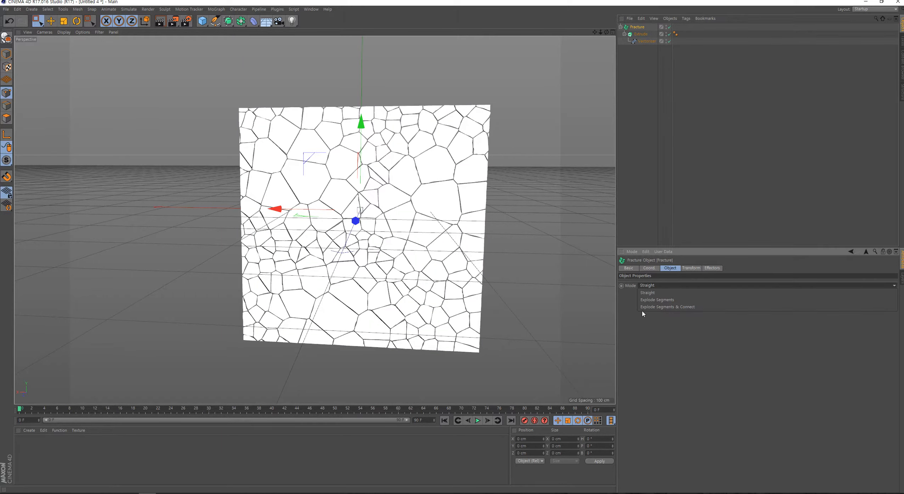
pyautogui.click(668, 307)
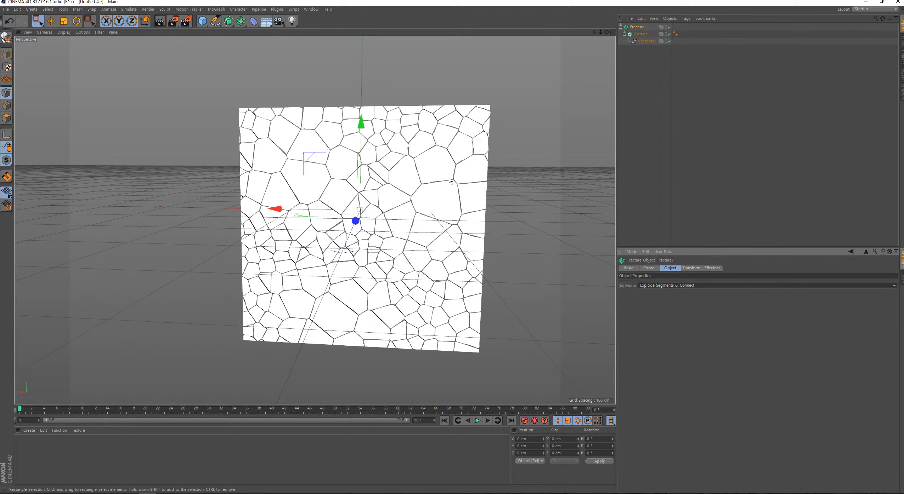
# Add a MoGraph Random effector to the Fracture object to scatter its pieces.
pyautogui.keyDown('alt'); pyautogui.moveTo(382, 215); pyautogui.dragTo(375, 209); pyautogui.keyUp('alt')
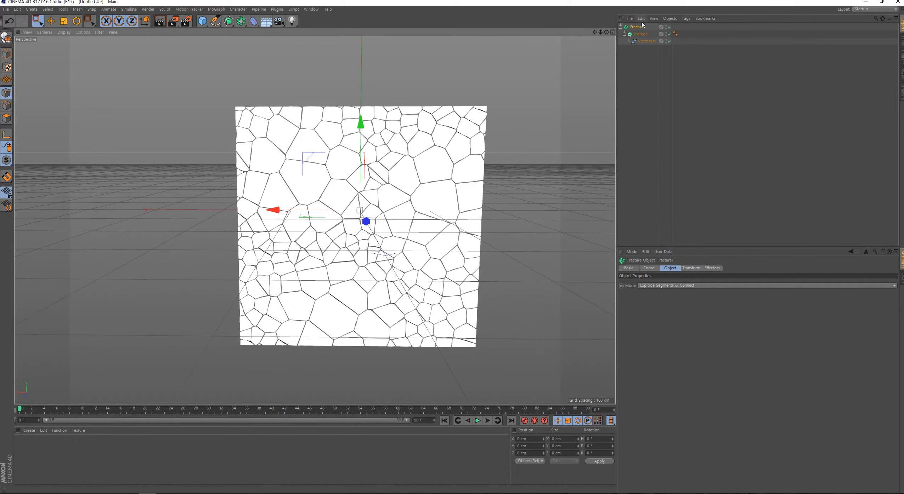
pyautogui.click(217, 9)
pyautogui.moveTo(219, 20)
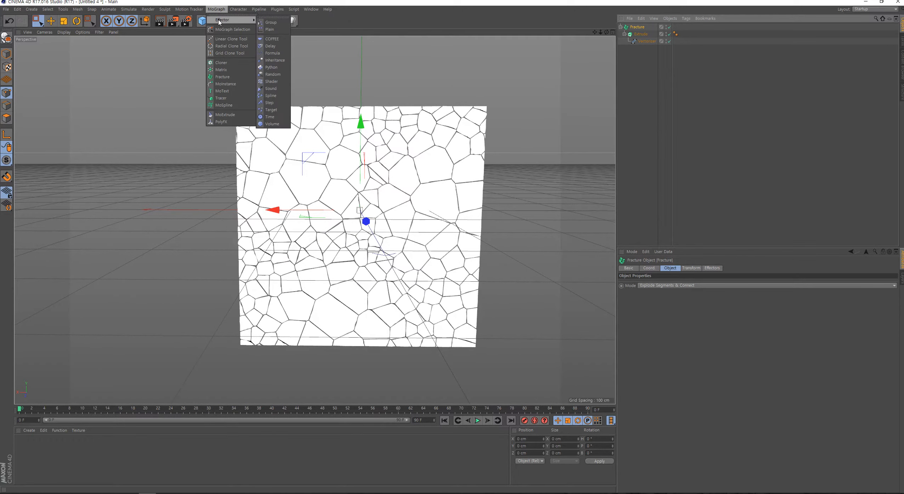
pyautogui.click(273, 75)
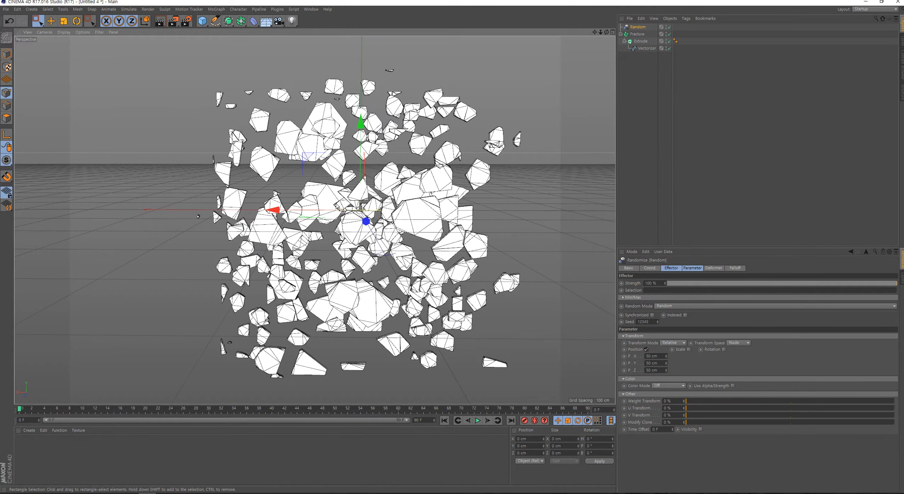
pyautogui.moveTo(336, 204)
pyautogui.keyDown('alt'); pyautogui.mouseDown()
pyautogui.moveTo(366, 200)
pyautogui.moveTo(331, 202)
pyautogui.mouseUp(); pyautogui.keyUp('alt')
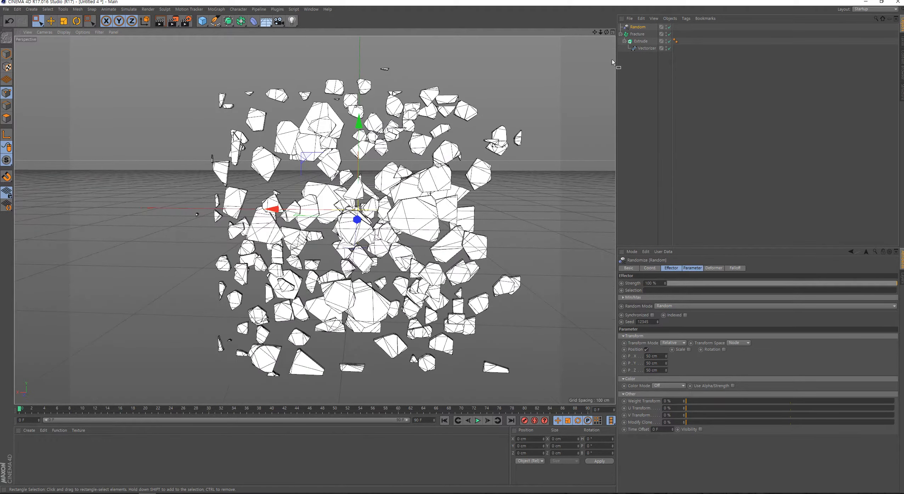
# Set the Fracture mode to Straight and try a change to the Random effector's Y position, undoing that position change.
pyautogui.click(641, 35)
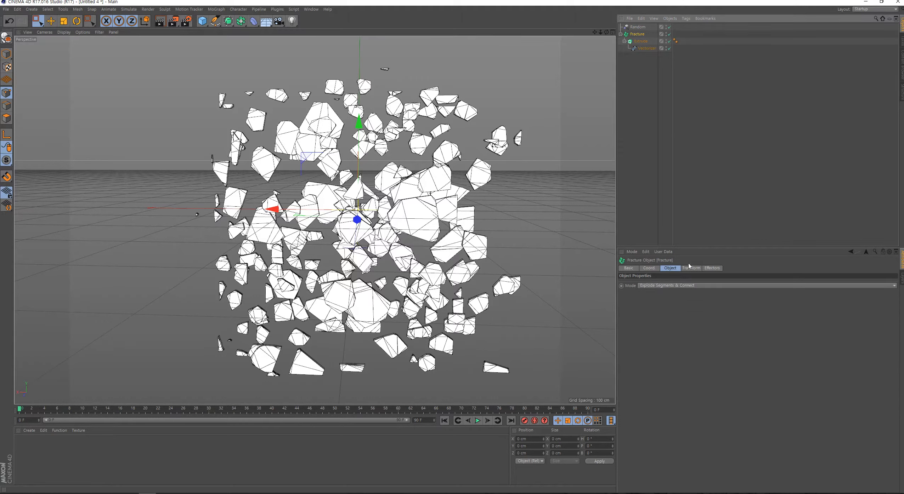
pyautogui.click(658, 285)
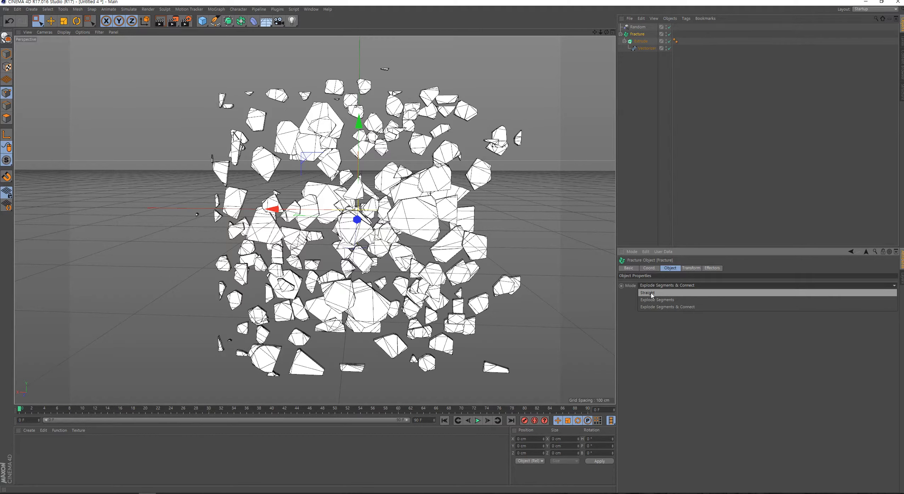
pyautogui.click(651, 293)
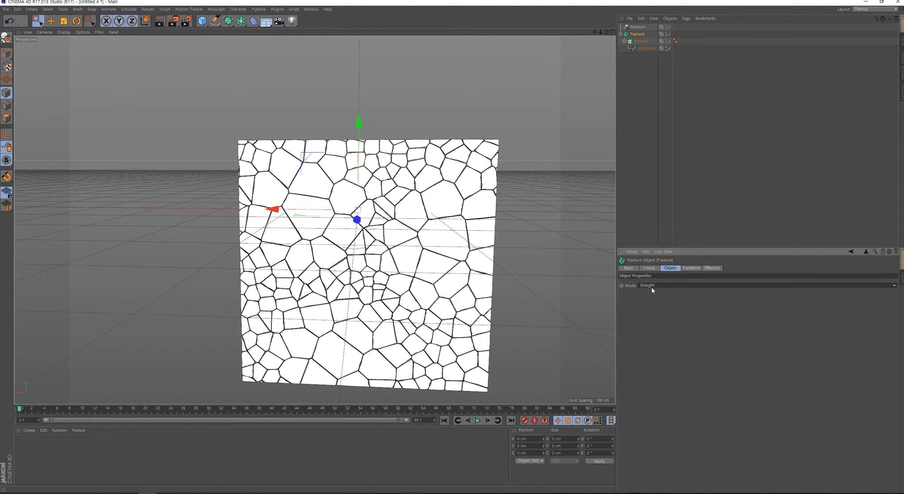
pyautogui.keyDown('alt'); pyautogui.moveTo(386, 246); pyautogui.dragTo(389, 218, button='middle'); pyautogui.keyUp('alt')
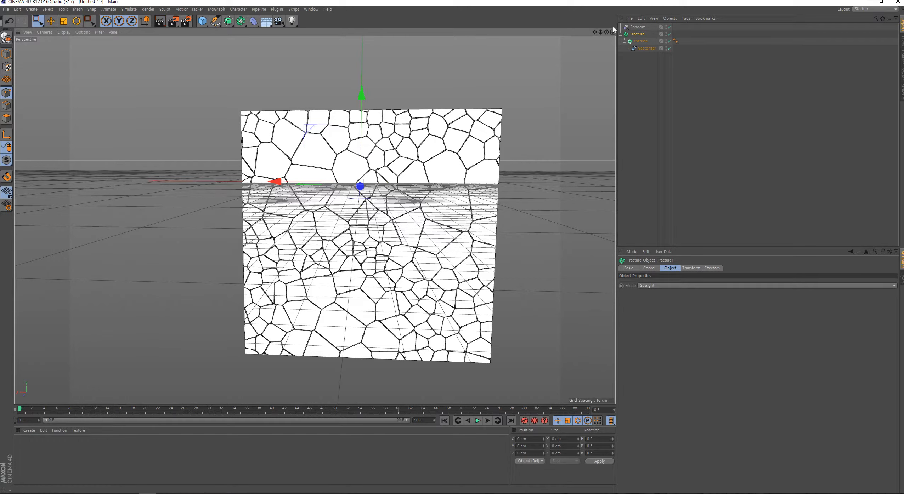
pyautogui.click(638, 27)
pyautogui.moveTo(666, 363)
pyautogui.mouseDown()
pyautogui.moveTo(666, 386)
pyautogui.moveTo(670, 355)
pyautogui.mouseUp()
pyautogui.hotkey('ctrl', 'z')
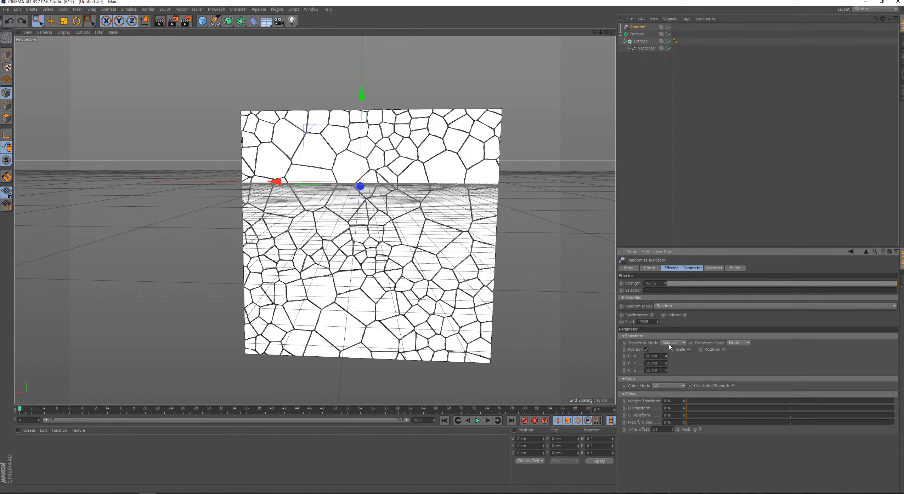
# Inspect the unsplit panel from several angles and switch the Fracture mode back to Explode Segments & Connect.
pyautogui.click(637, 34)
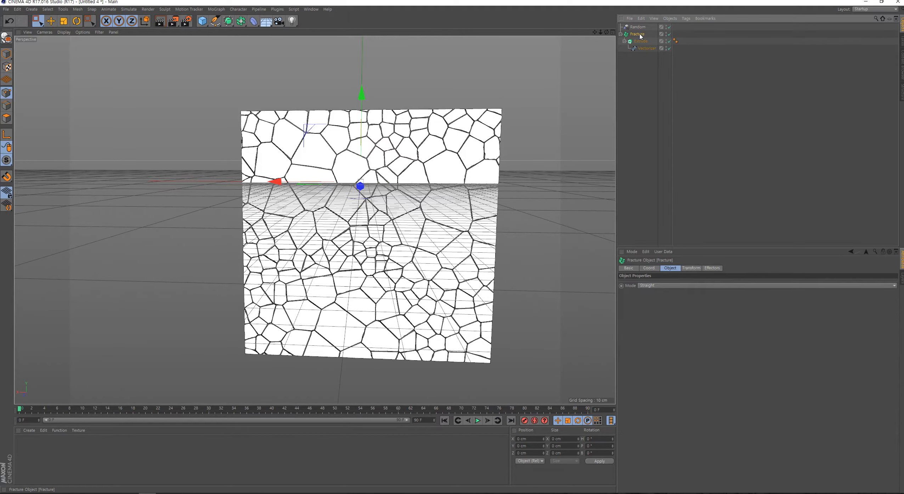
pyautogui.keyDown('alt'); pyautogui.moveTo(375, 223); pyautogui.dragTo(379, 226); pyautogui.keyUp('alt')
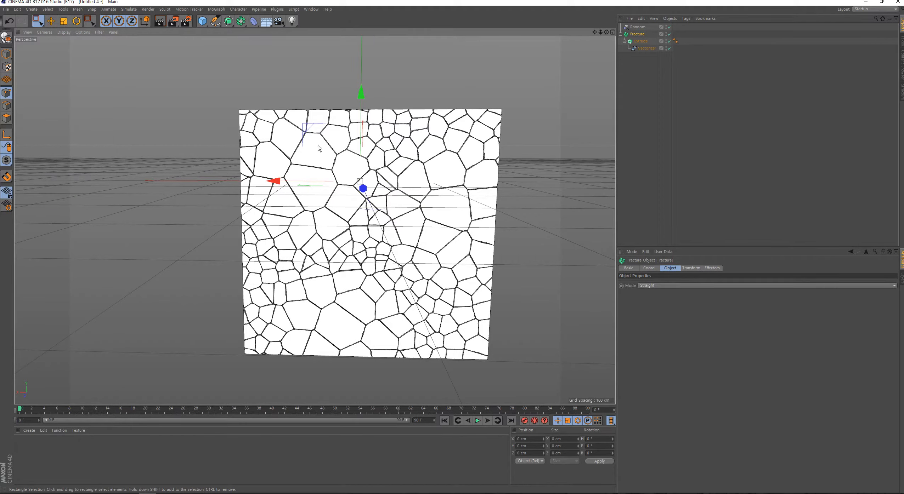
pyautogui.keyDown('alt'); pyautogui.moveTo(363, 243); pyautogui.dragTo(538, 242); pyautogui.keyUp('alt')
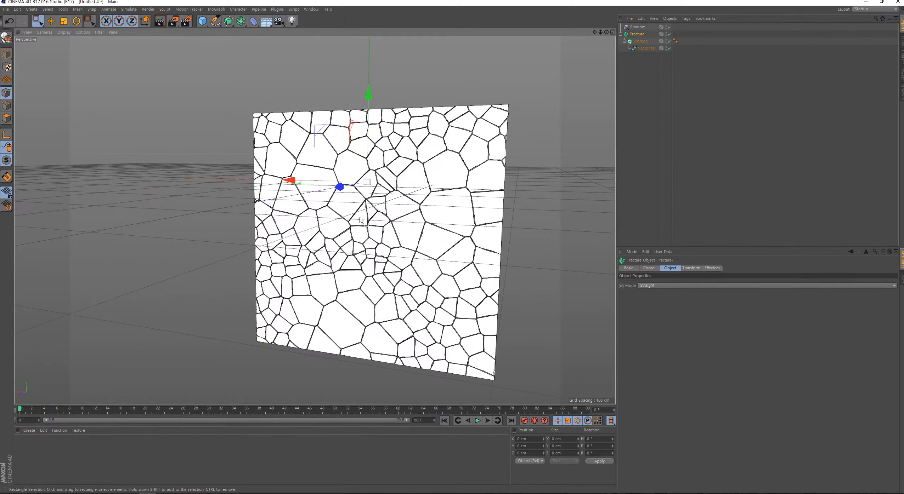
pyautogui.keyDown('alt'); pyautogui.moveTo(364, 223); pyautogui.dragTo(541, 268); pyautogui.keyUp('alt')
pyautogui.click(640, 286)
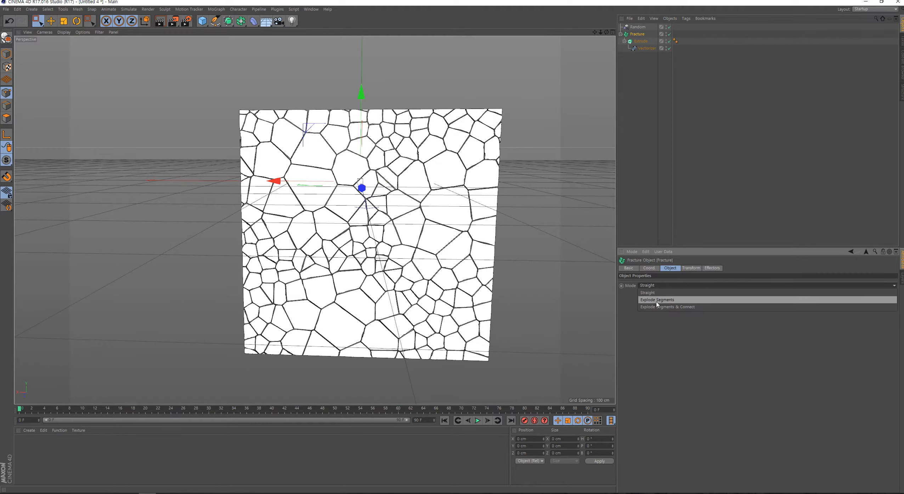
pyautogui.click(693, 307)
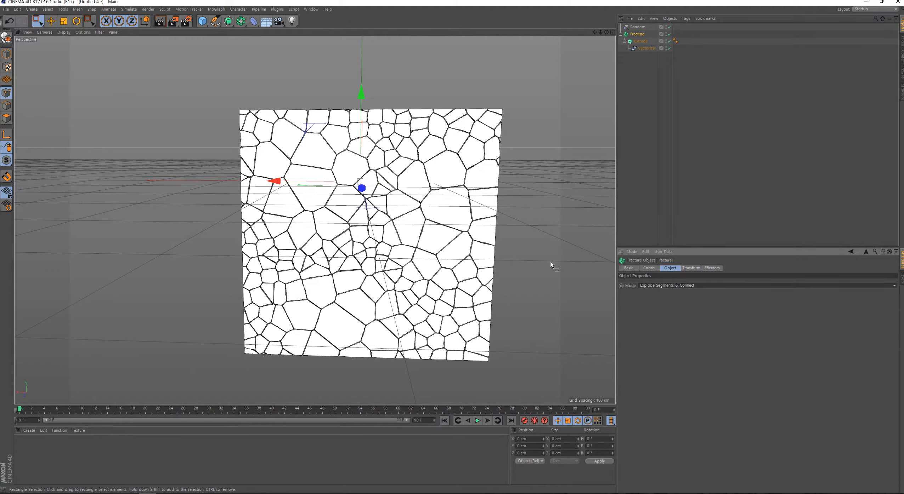
# Set the Random effector's X, Y and Z position values to 400 cm each.
pyautogui.keyDown('alt'); pyautogui.moveTo(550, 263); pyautogui.dragTo(383, 190); pyautogui.keyUp('alt')
pyautogui.click(638, 27)
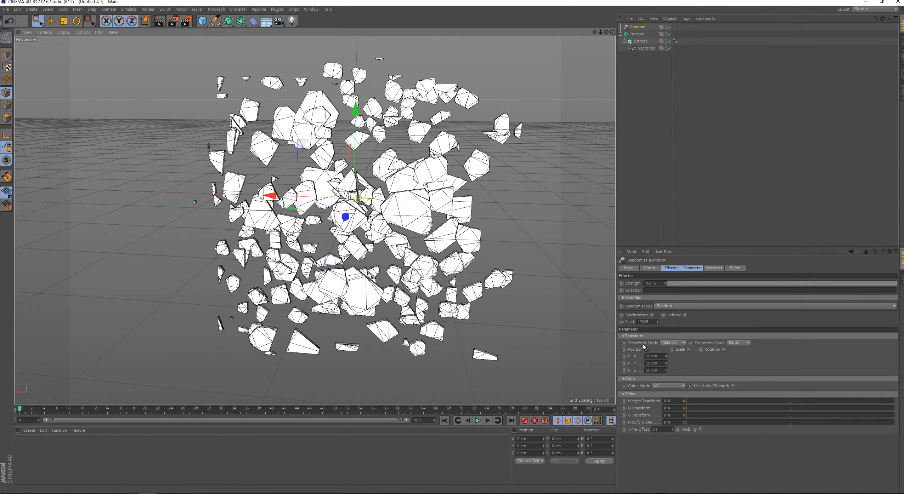
pyautogui.doubleClick(658, 356)
pyautogui.write('400')
pyautogui.press('Return')
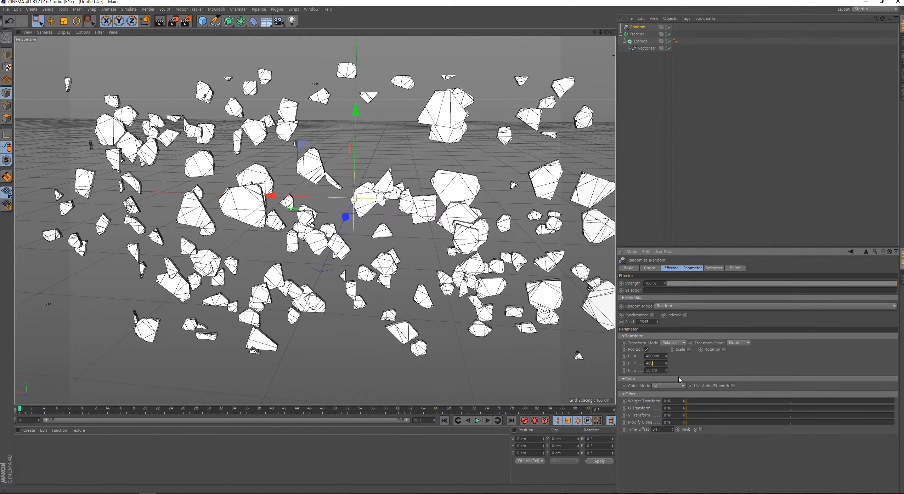
pyautogui.press('Tab')
pyautogui.write('400')
pyautogui.press('Return')
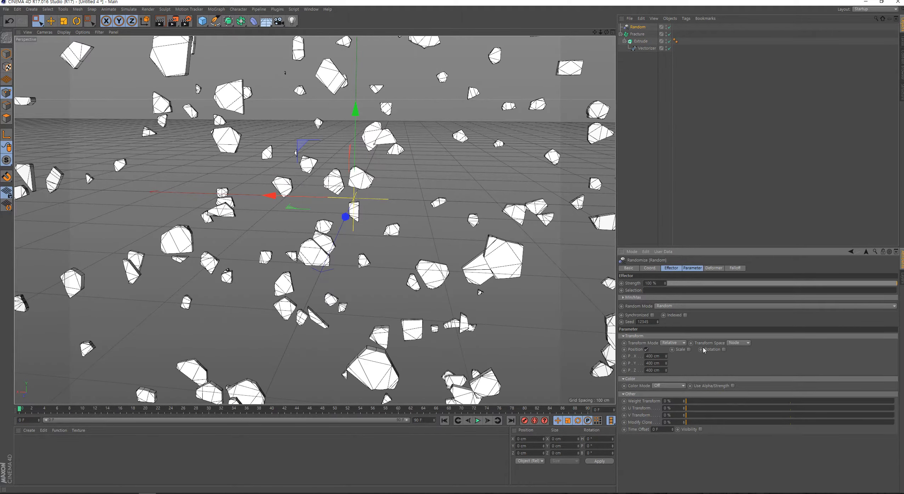
# Enable rotation on the Random effector and set it to H 73°, P -33° and B 73°.
pyautogui.click(723, 350)
pyautogui.moveTo(743, 357); pyautogui.dragTo(743, 331)
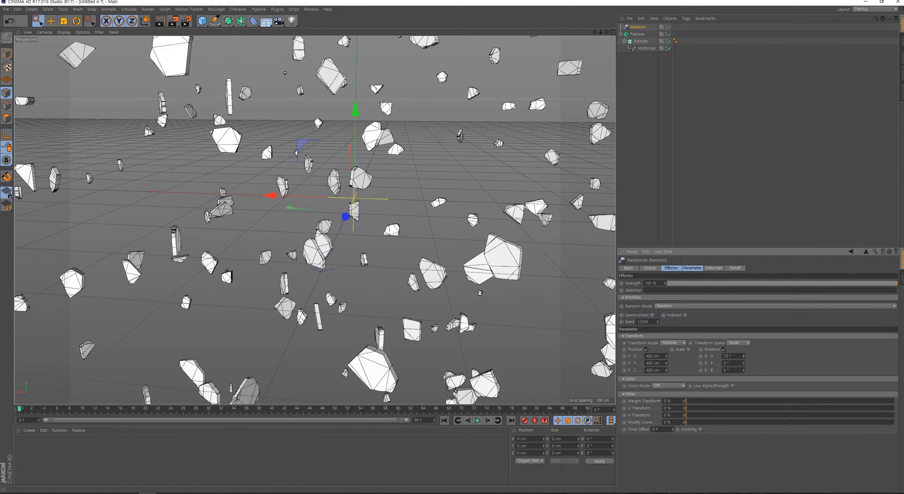
pyautogui.moveTo(743, 364); pyautogui.dragTo(743, 344)
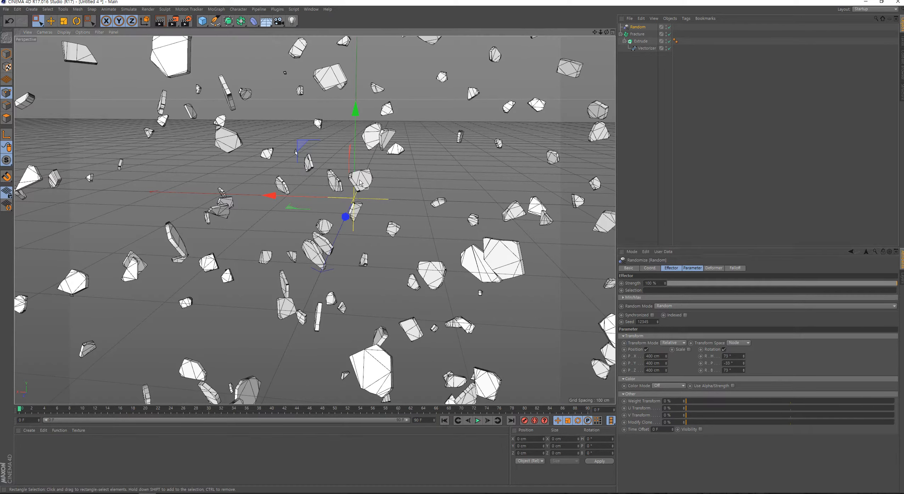
pyautogui.scroll(-3, 359, 183)
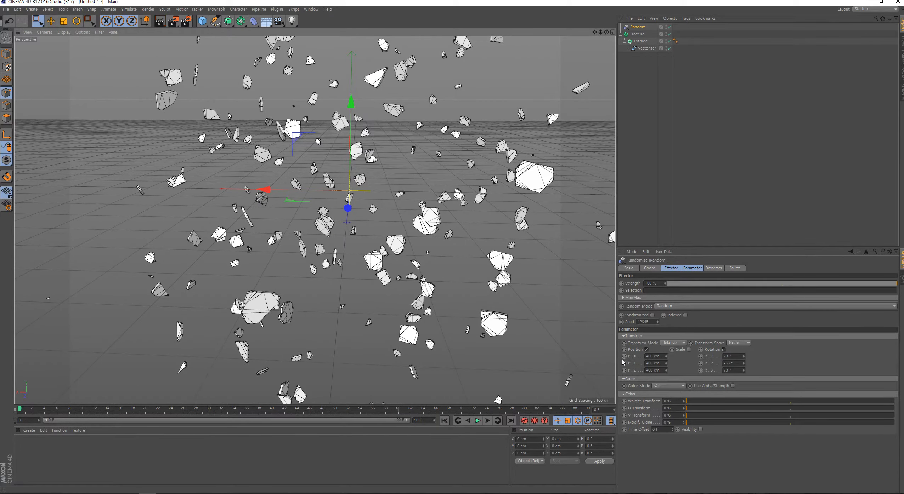
# Keyframe the Random effector's rotation values and Y position at frame 0, and keyframe a Y position of 450 cm at frame 90.
pyautogui.click(700, 357)
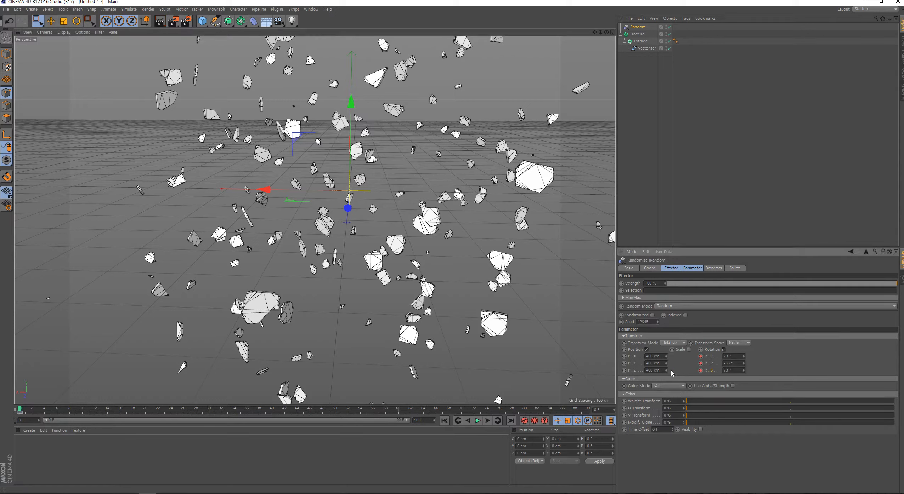
pyautogui.moveTo(571, 410); pyautogui.dragTo(588, 410)
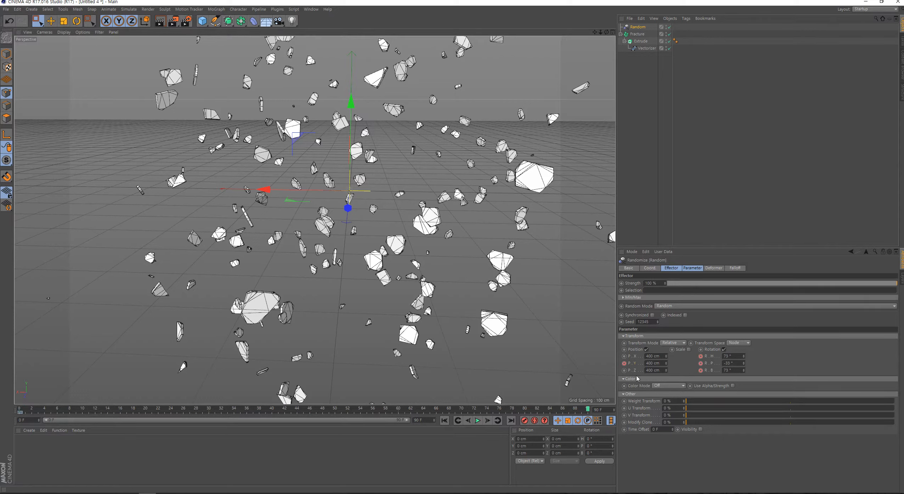
pyautogui.click(624, 364)
pyautogui.moveTo(663, 365); pyautogui.dragTo(632, 366)
pyautogui.write('450')
pyautogui.press('Return')
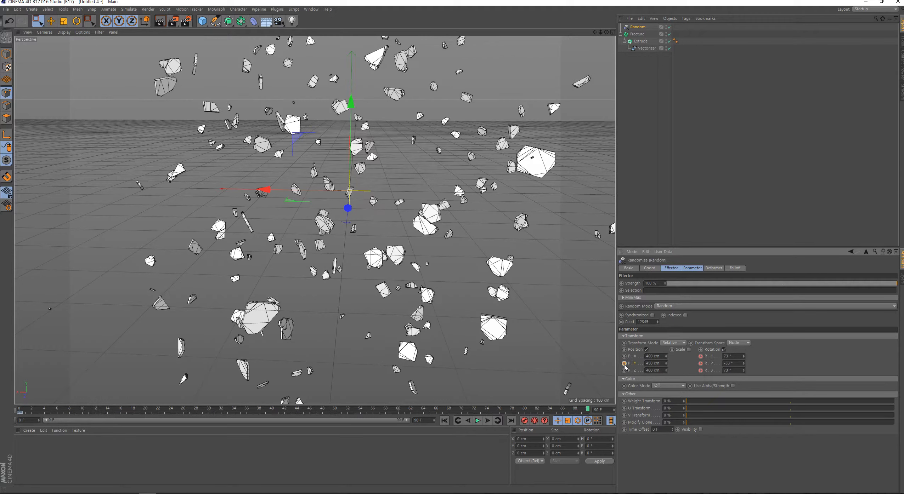
pyautogui.click(624, 364)
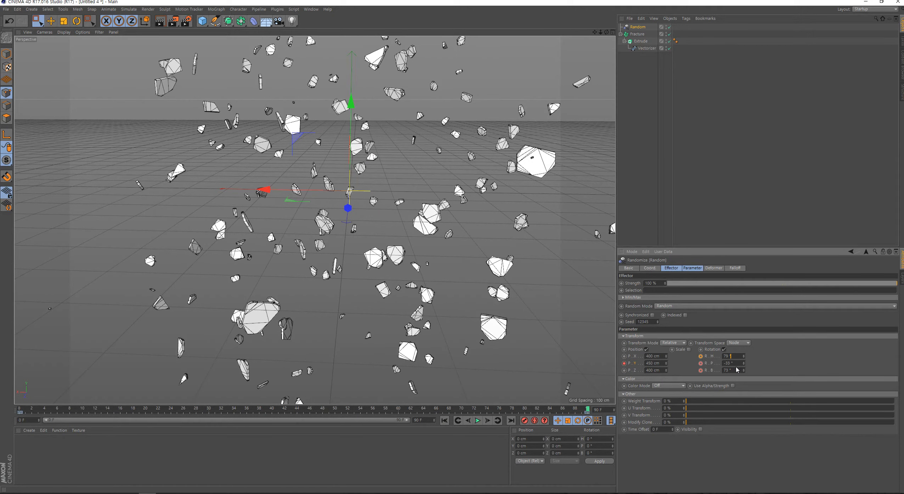
# Set the Random effector's rotation at frame 90 to H 78°, P -25° and B 80°, and keyframe all three values.
pyautogui.doubleClick(736, 364)
pyautogui.write('-25')
pyautogui.scroll(7, 734, 370)
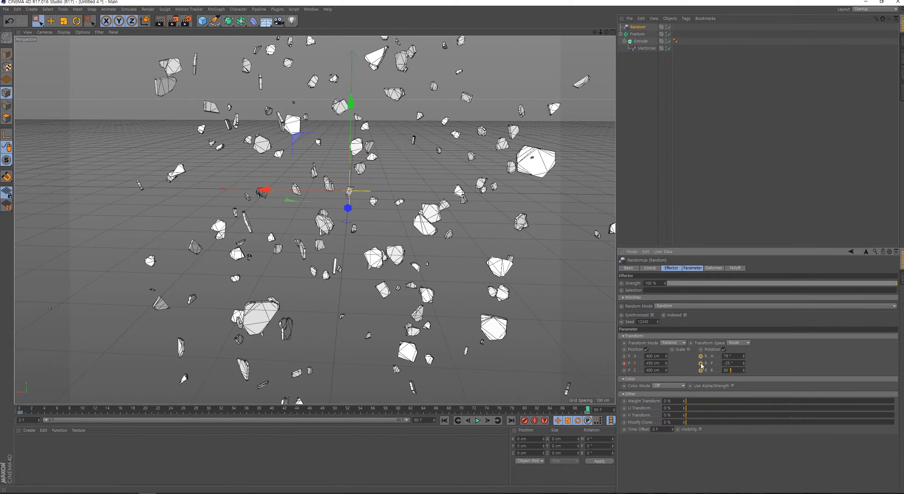
pyautogui.keyDown('ctrl'); pyautogui.moveTo(701, 356); pyautogui.dragTo(701, 374); pyautogui.keyUp('ctrl')
# Reframe the scattered pieces and play the animation from the first frame to check their motion.
pyautogui.keyDown('alt'); pyautogui.moveTo(445, 190); pyautogui.dragTo(476, 200, button='right'); pyautogui.keyUp('alt')
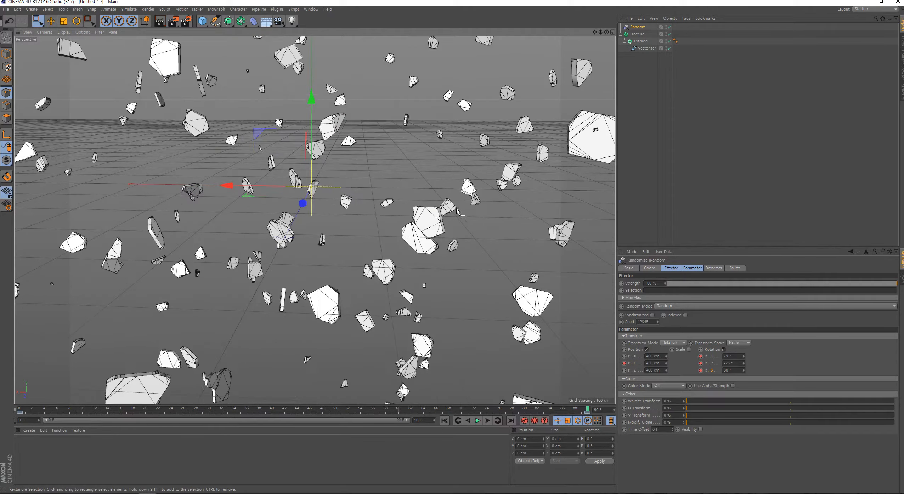
pyautogui.keyDown('alt'); pyautogui.moveTo(428, 219); pyautogui.dragTo(424, 205); pyautogui.keyUp('alt')
pyautogui.click(443, 422)
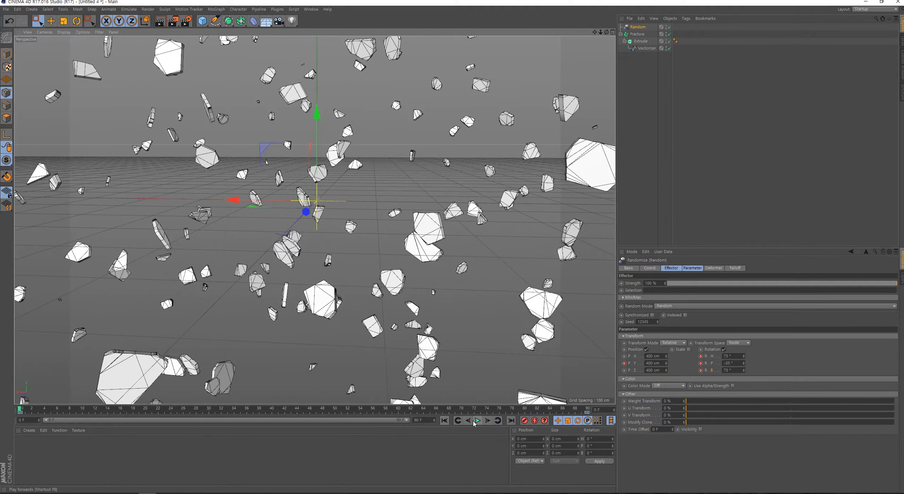
pyautogui.click(477, 421)
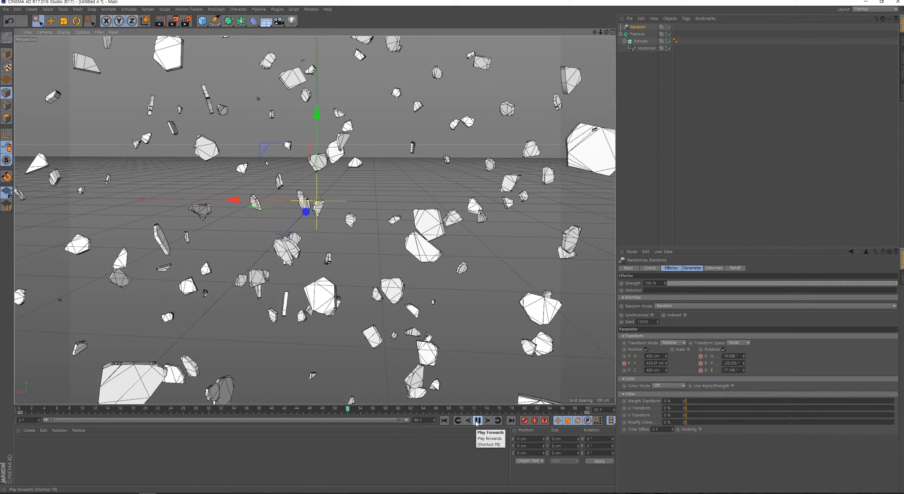
# At frame 90, set the Random effector's rotation to H 86°, P -33° and B 86°, and update the keyframes.
pyautogui.click(555, 411)
pyautogui.moveTo(556, 412); pyautogui.dragTo(609, 410)
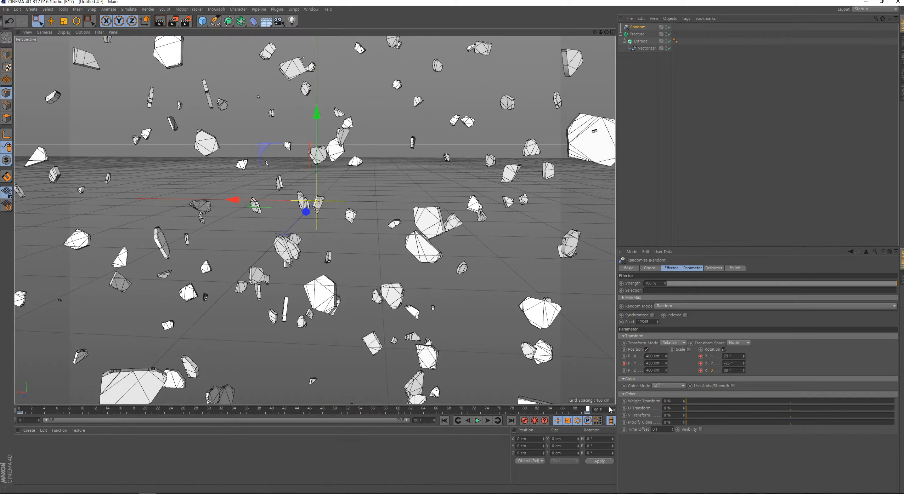
pyautogui.click(732, 357)
pyautogui.scroll(7, 732, 357)
pyautogui.click(731, 364)
pyautogui.scroll(-8, 731, 363)
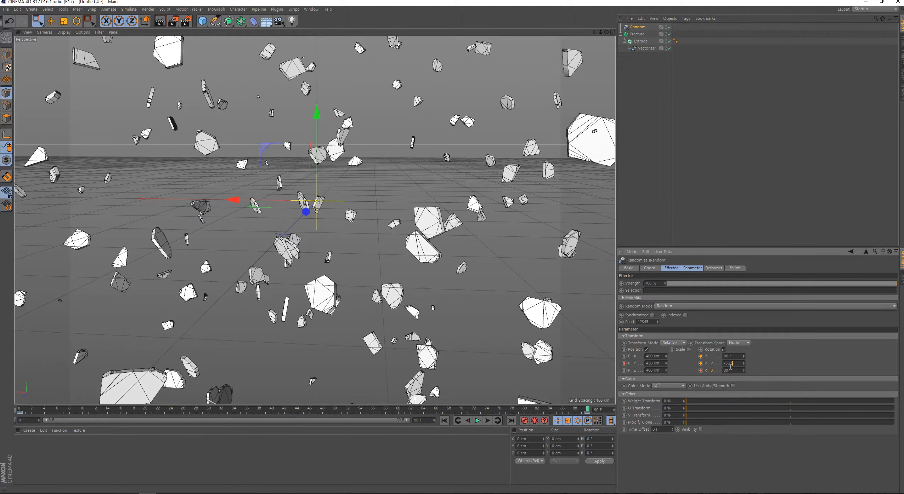
pyautogui.click(730, 371)
pyautogui.scroll(6, 731, 371)
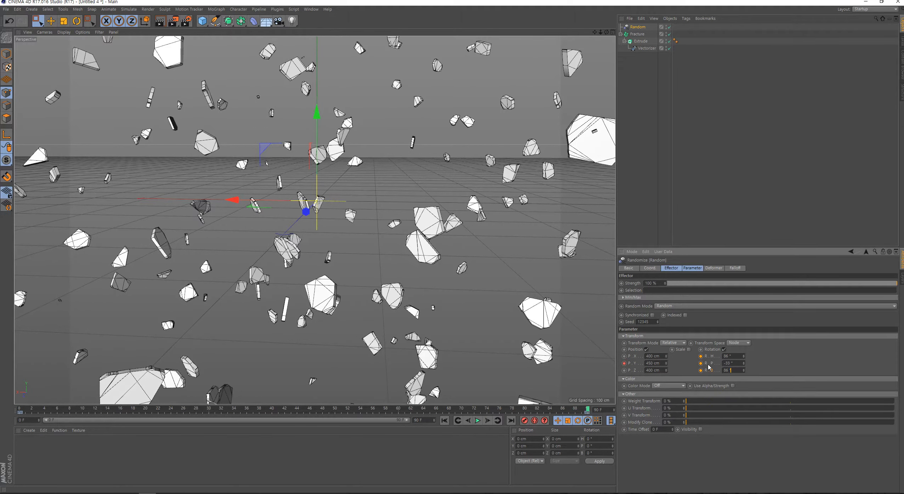
# Replay the animation from the start, stop it and scrub towards the last frames to check the drifting pieces.
pyautogui.click(444, 420)
pyautogui.click(478, 421)
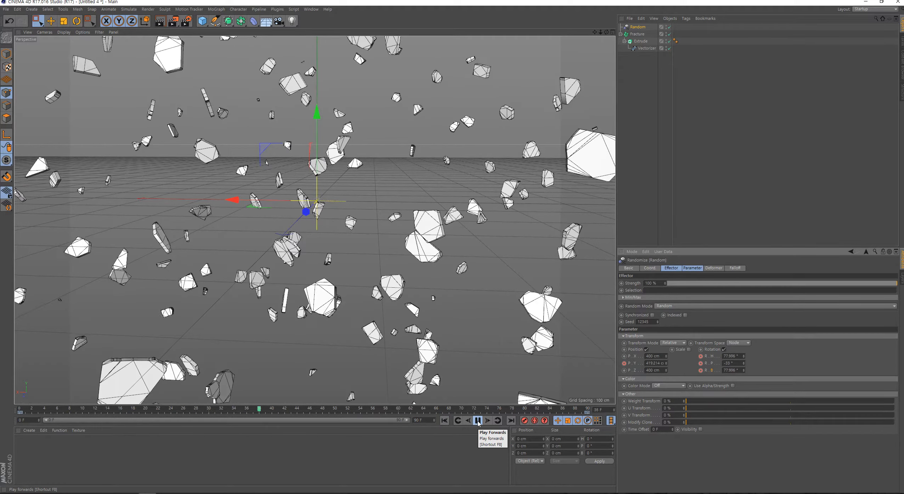
pyautogui.click(478, 420)
pyautogui.moveTo(478, 411); pyautogui.dragTo(584, 404)
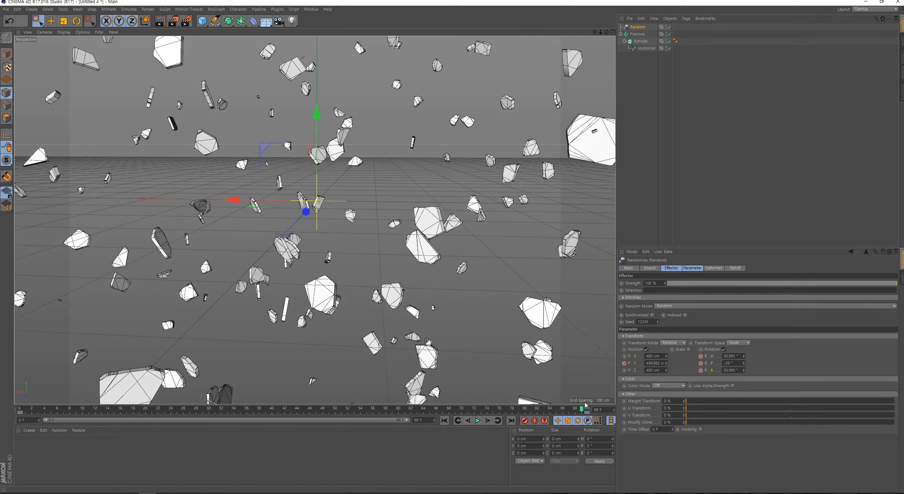
# Add a Rigid Body simulation tag to the Fracture object.
pyautogui.click(636, 34)
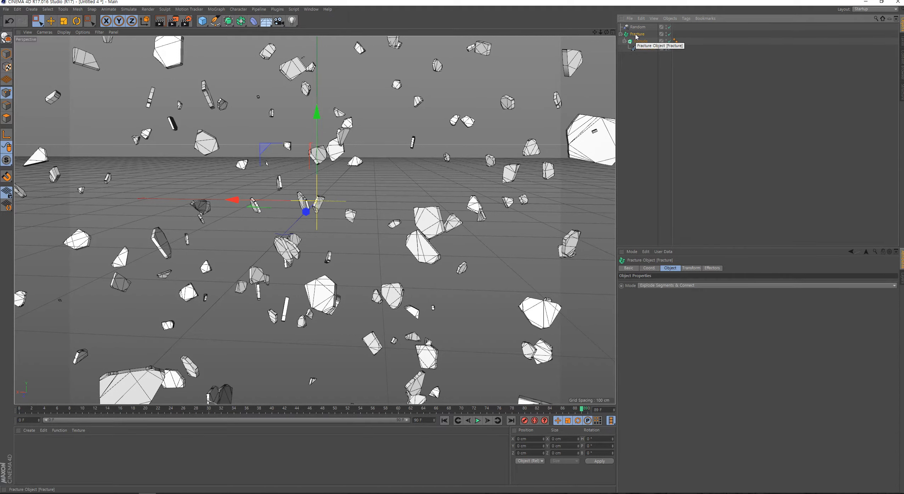
pyautogui.rightClick(636, 34)
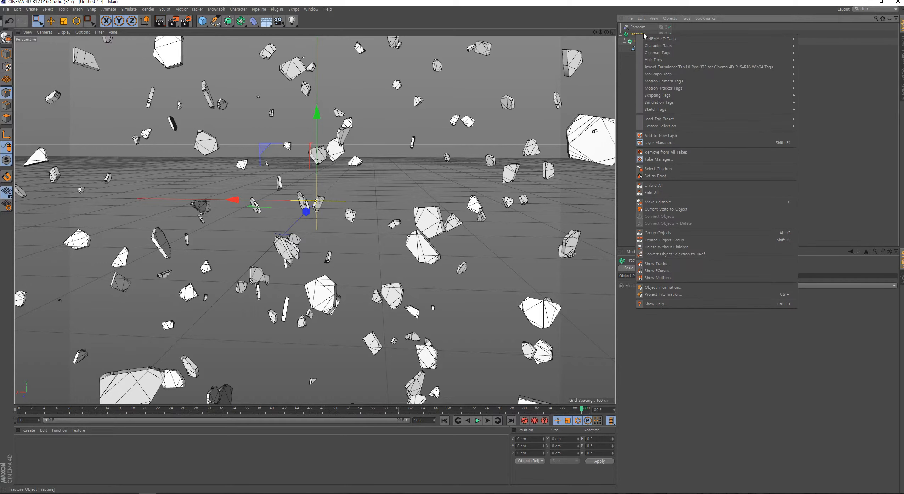
pyautogui.moveTo(685, 99)
pyautogui.moveTo(765, 102)
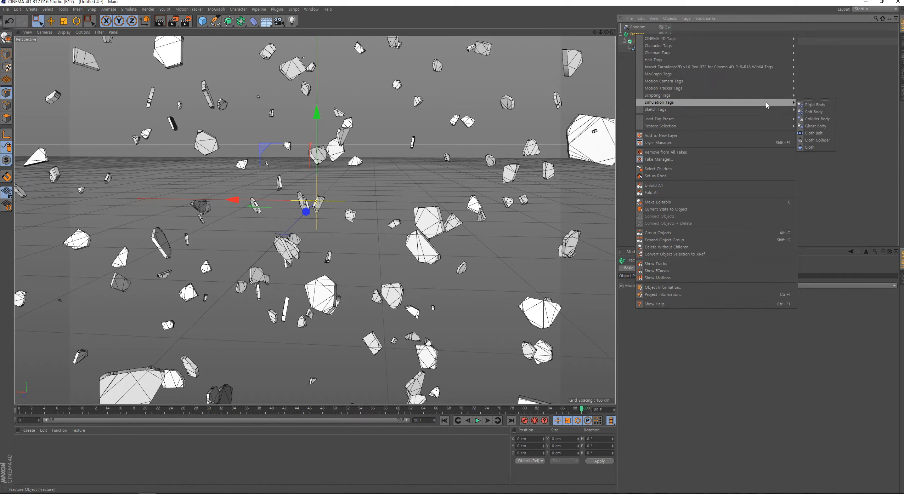
pyautogui.click(808, 105)
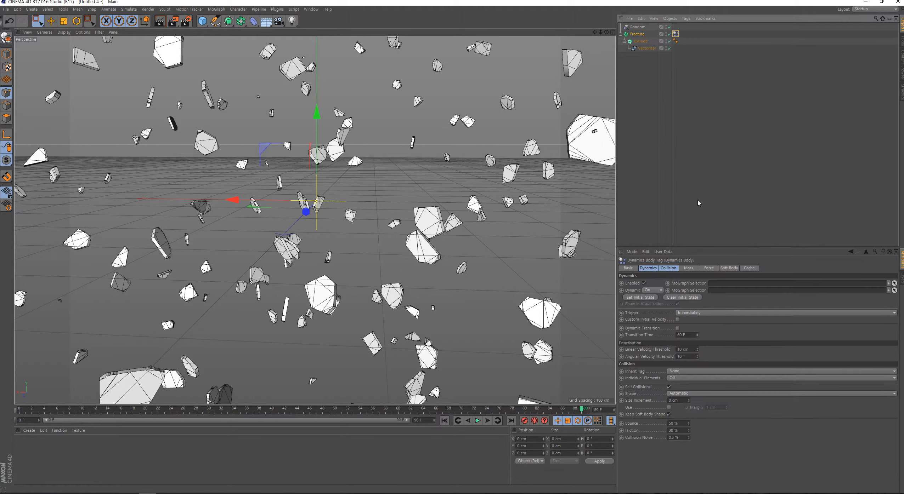
# Play the rigid-body simulation from the first frame to check how the pieces behave.
pyautogui.click(444, 421)
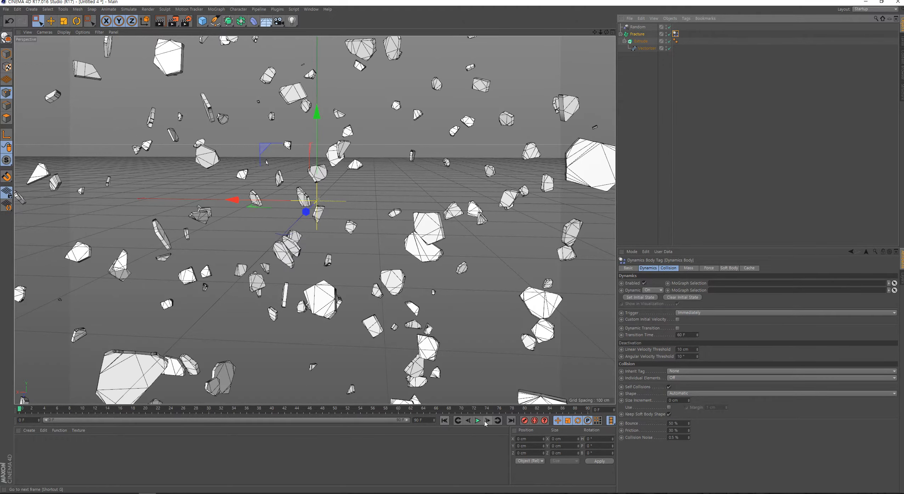
pyautogui.click(477, 421)
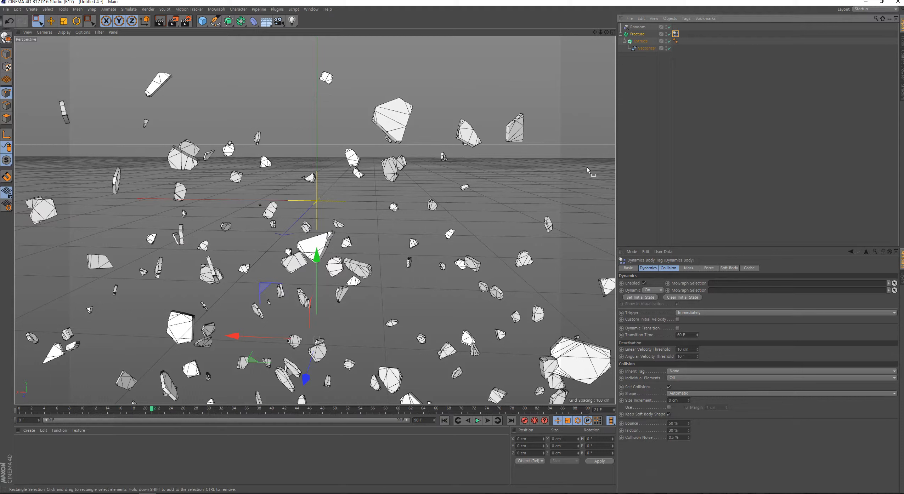
pyautogui.click(632, 170)
# Set the gravity to 0 cm in the project's general dynamics settings.
pyautogui.click(639, 34)
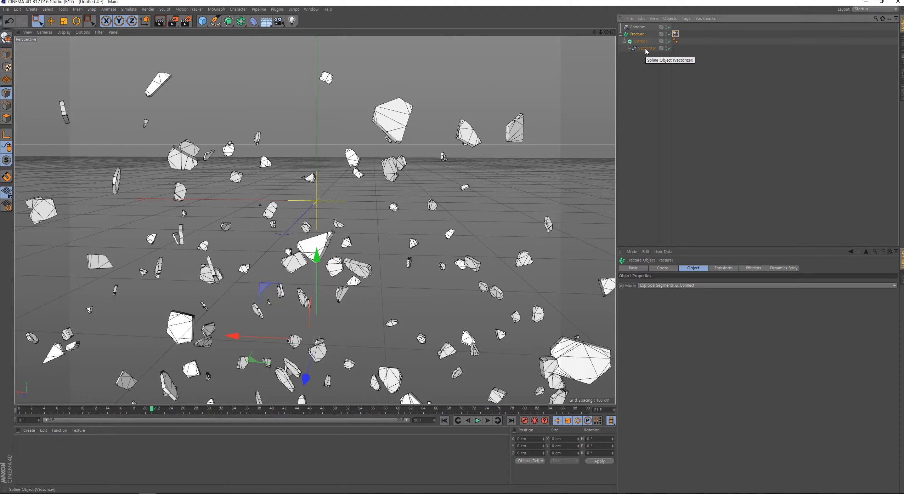
pyautogui.click(656, 91)
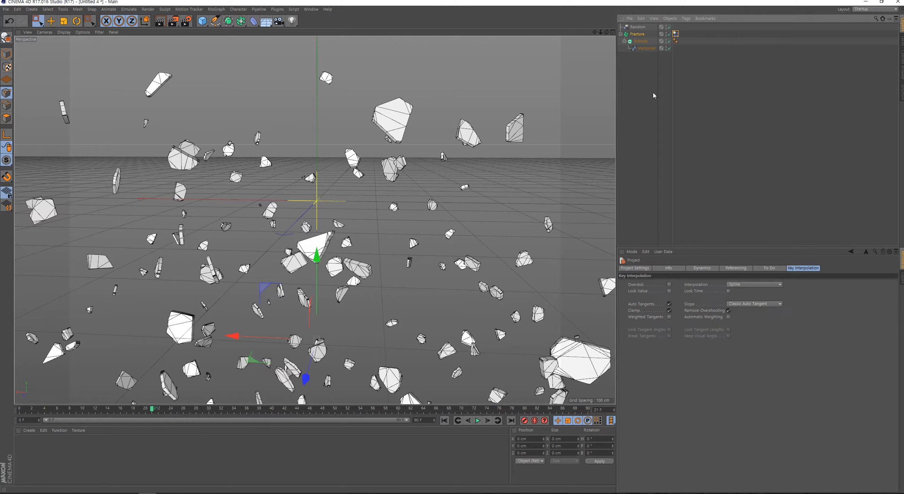
pyautogui.click(703, 269)
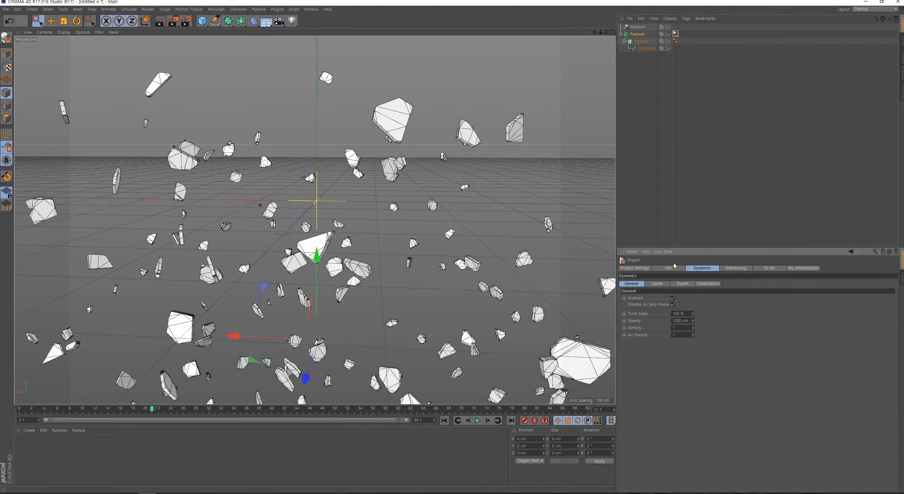
pyautogui.click(678, 322)
pyautogui.write('0')
# Set the project's default key interpolation to Linear.
pyautogui.click(791, 269)
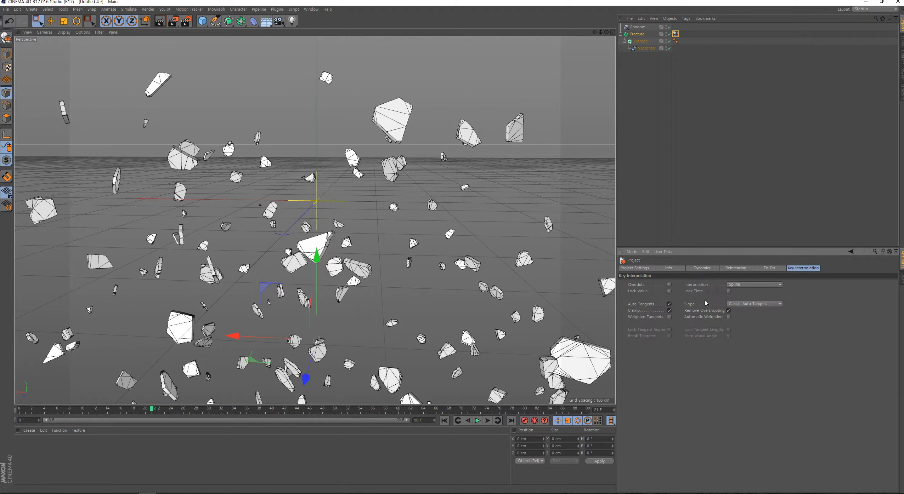
pyautogui.click(738, 286)
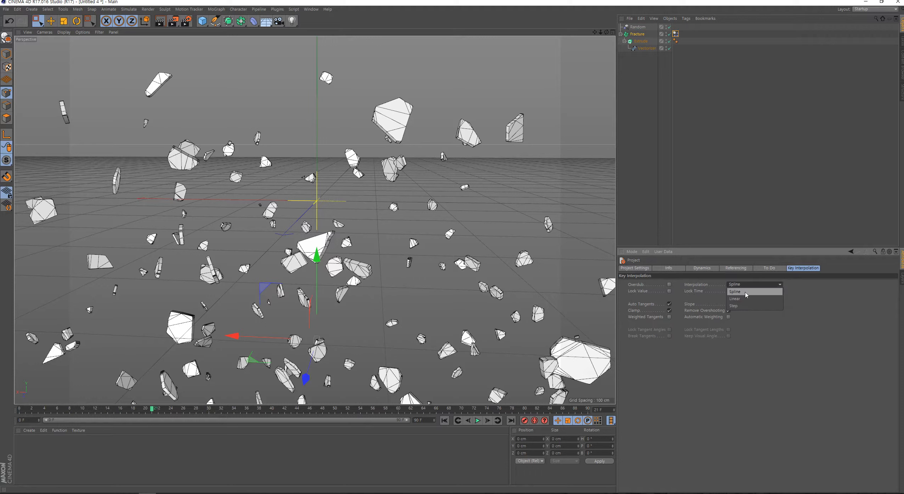
pyautogui.click(741, 299)
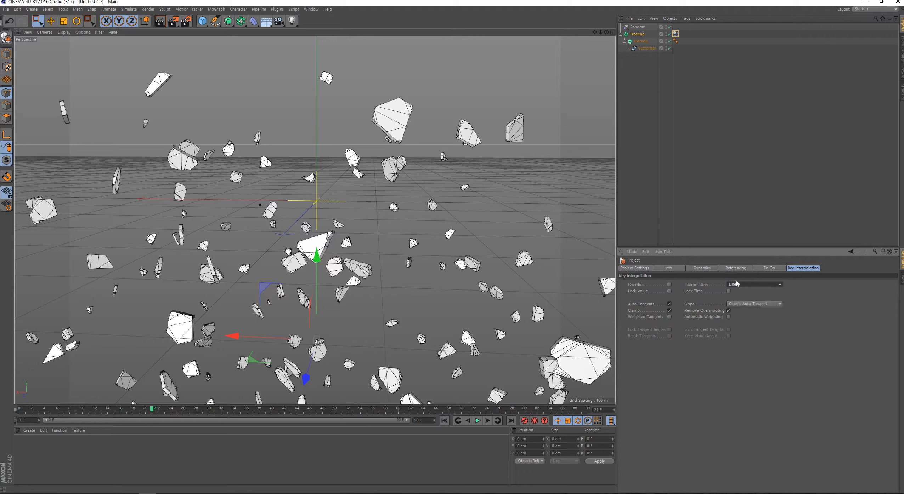
# Straighten the Random effector's animation curves in the Timeline by collapsing the tangents of its keys at frames 0 and 90.
pyautogui.click(640, 27)
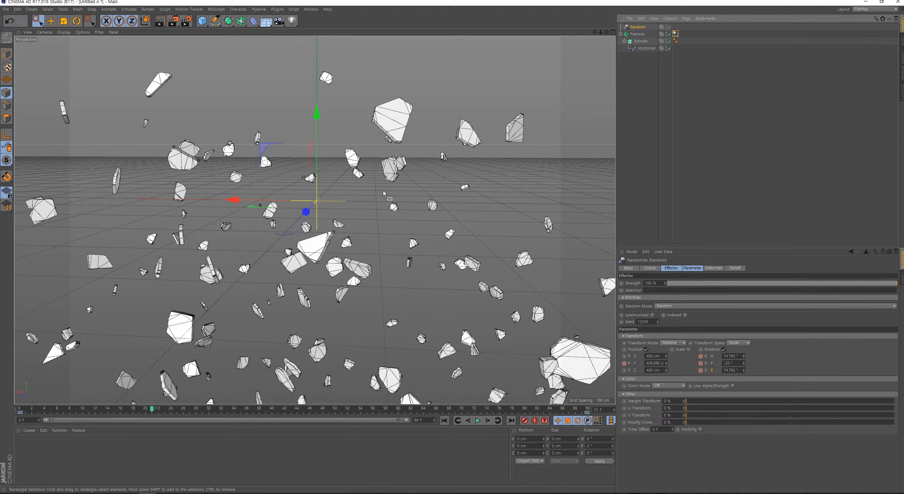
pyautogui.hotkey('shift', 'F3')
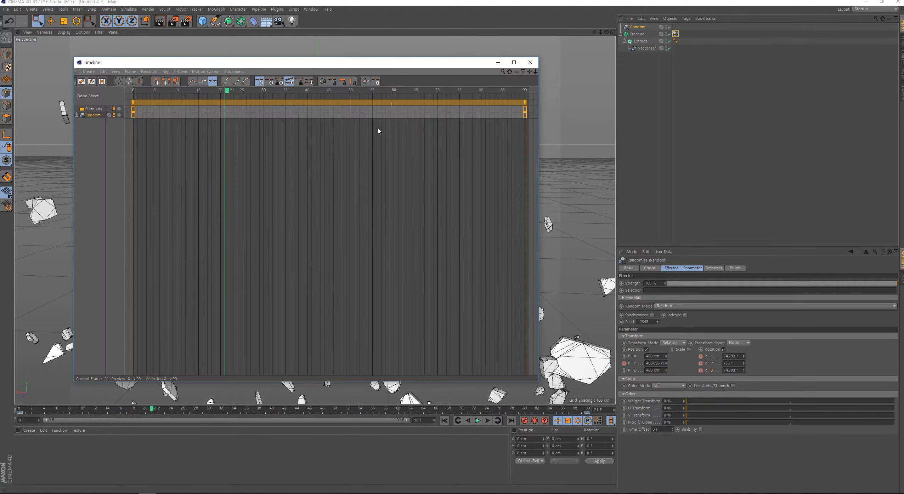
pyautogui.click(91, 81)
pyautogui.moveTo(229, 123); pyautogui.dragTo(150, 336)
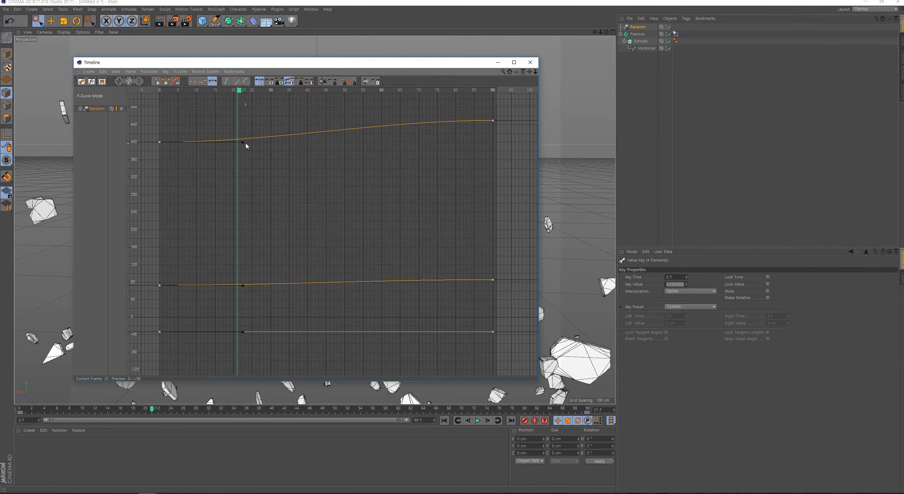
pyautogui.moveTo(243, 143); pyautogui.dragTo(160, 143)
pyautogui.moveTo(513, 117); pyautogui.dragTo(428, 368)
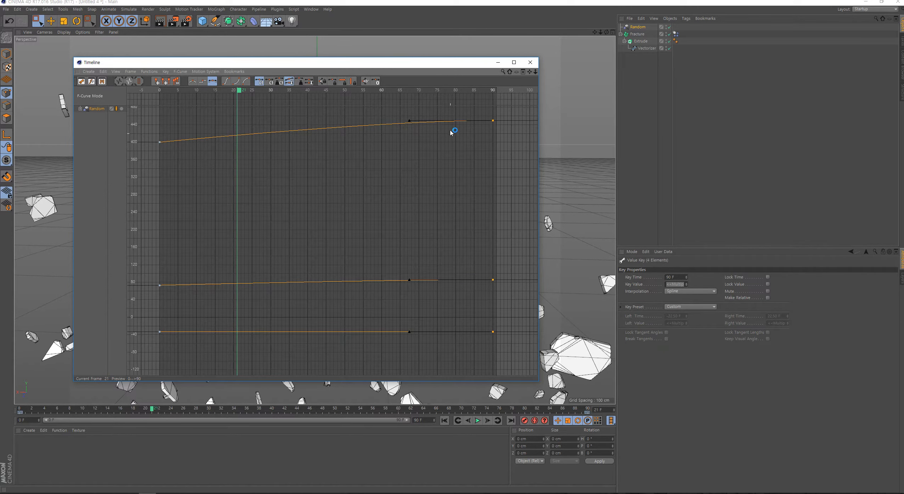
pyautogui.moveTo(412, 121); pyautogui.dragTo(510, 122)
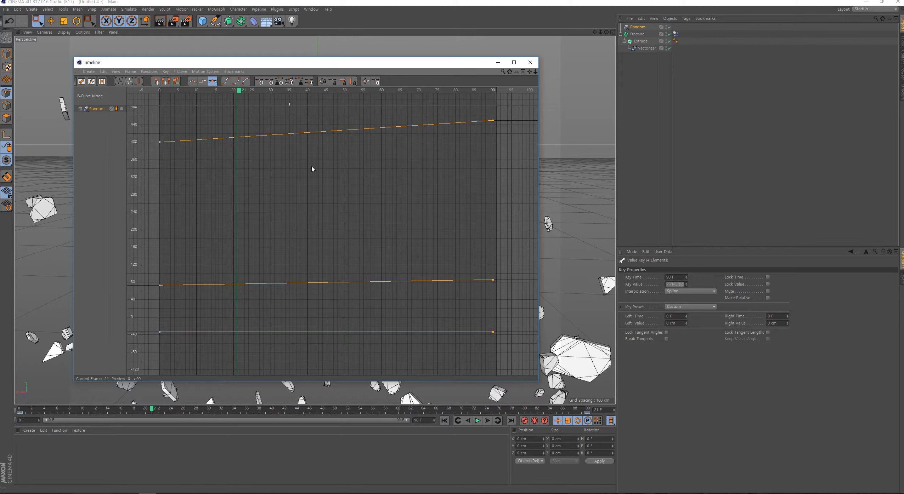
# Recheck Linear as the project's default key interpolation and close the Timeline window.
pyautogui.click(705, 182)
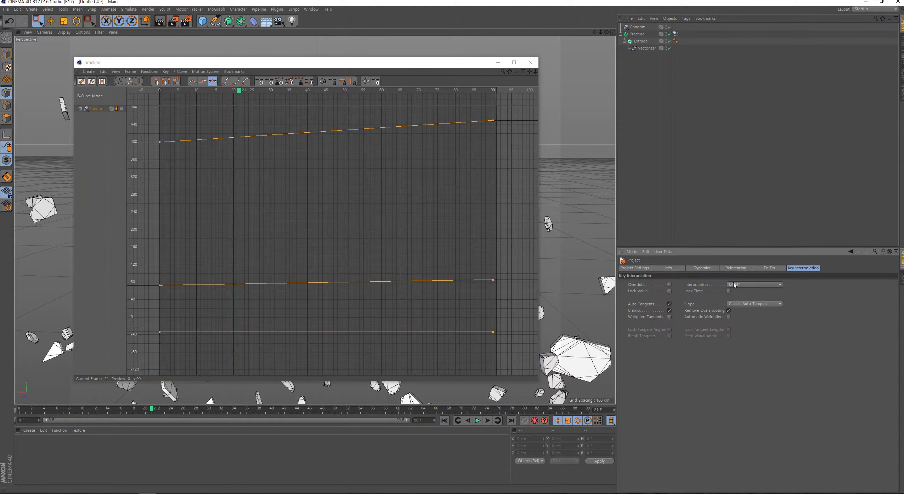
pyautogui.click(733, 286)
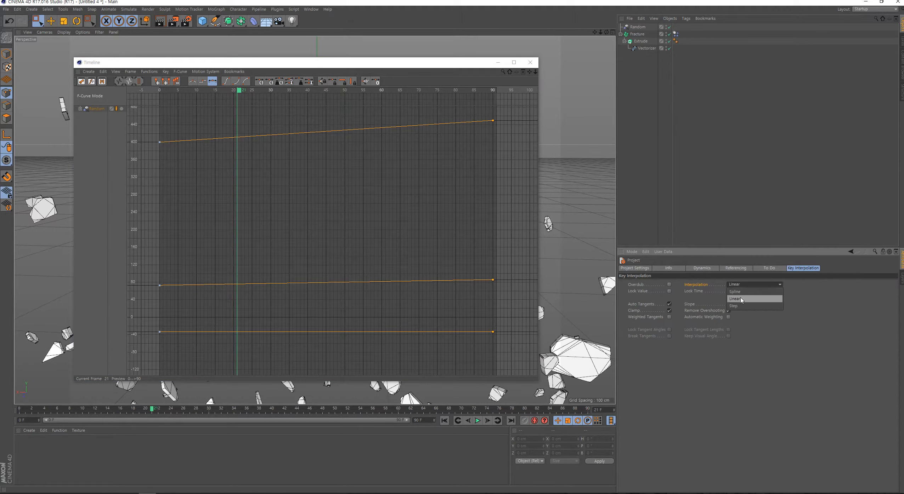
pyautogui.click(741, 299)
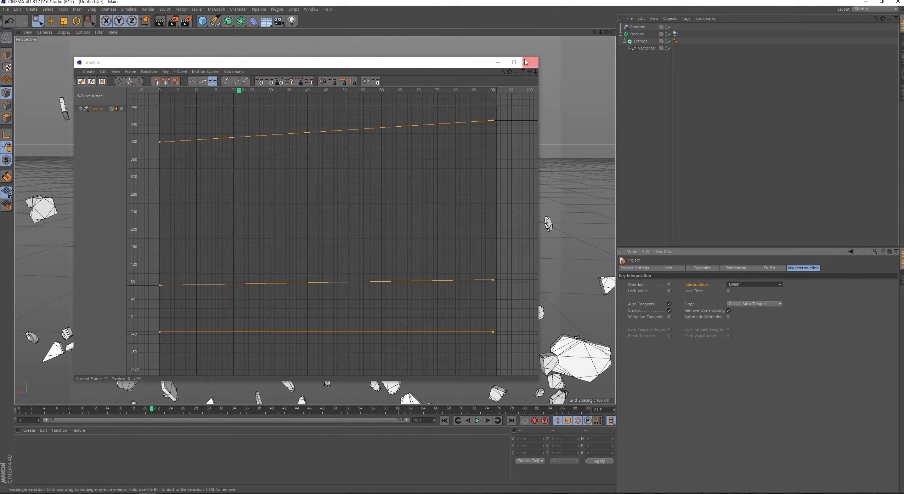
pyautogui.click(533, 64)
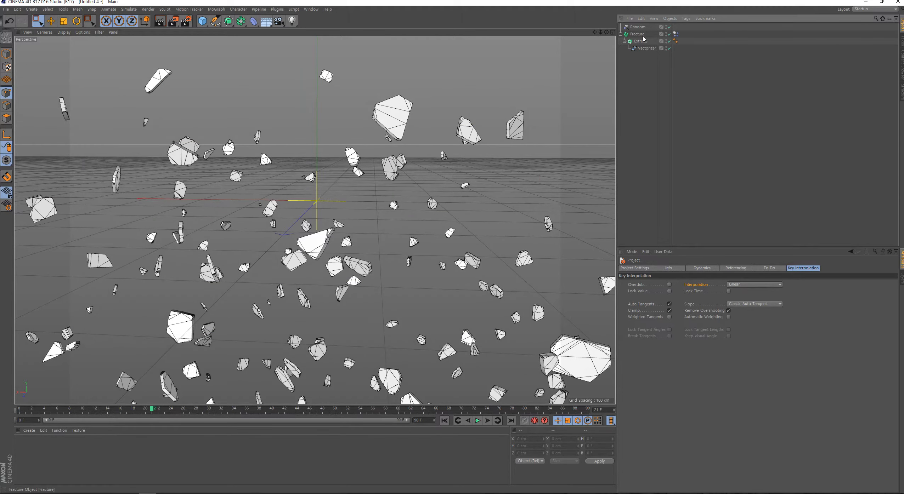
# Replay the animation from the first frame to check the pieces' motion without gravity.
pyautogui.click(444, 420)
pyautogui.click(478, 421)
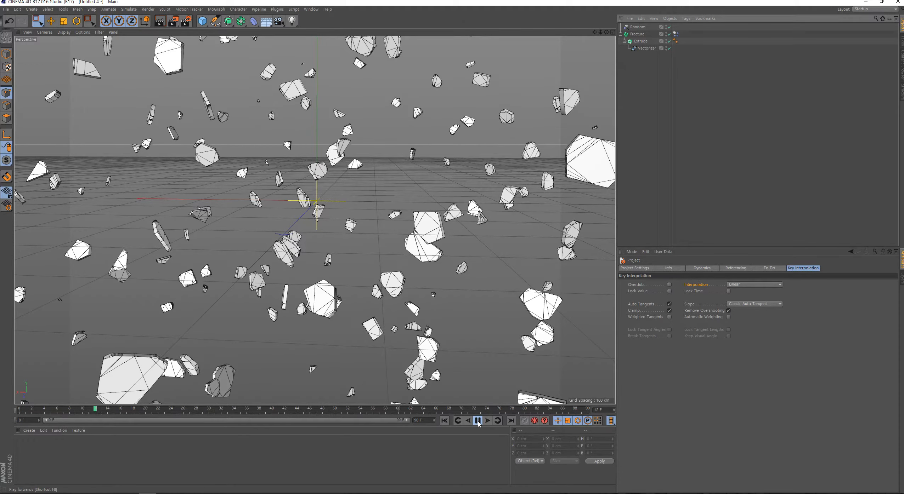
pyautogui.click(477, 421)
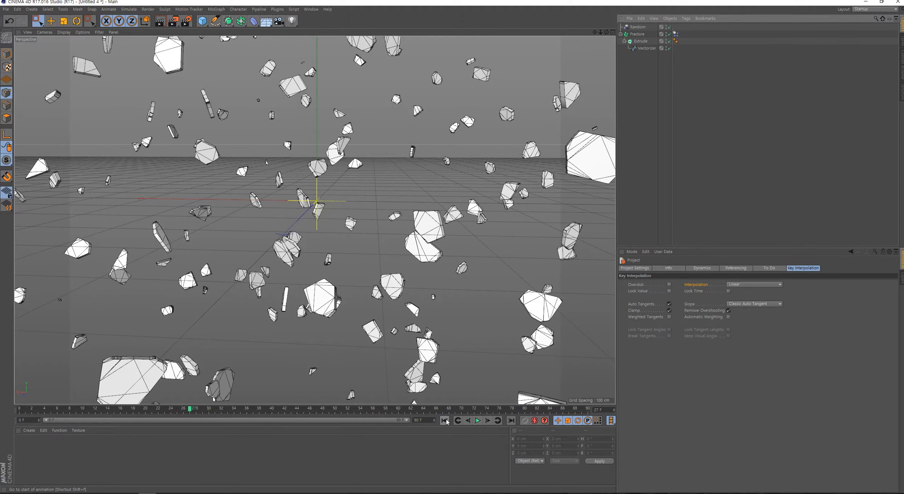
# Add a Wind particle force to the scene.
pyautogui.click(128, 9)
pyautogui.moveTo(137, 37)
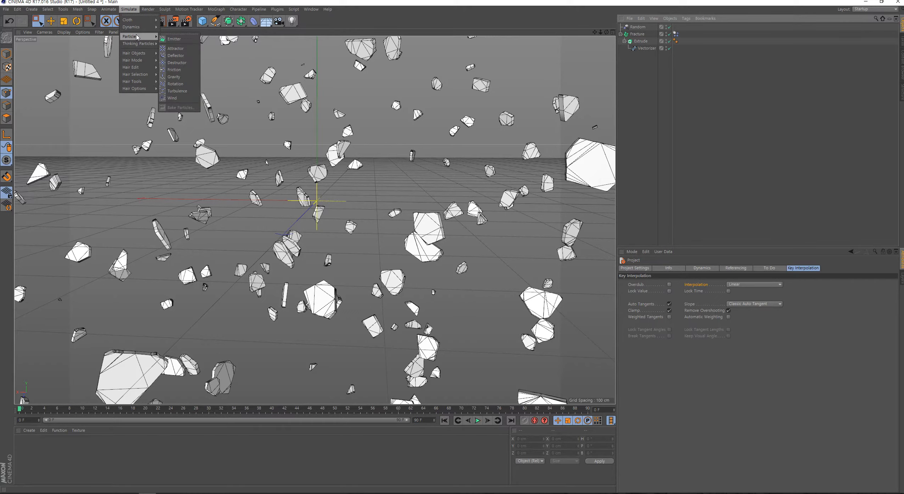
pyautogui.click(173, 98)
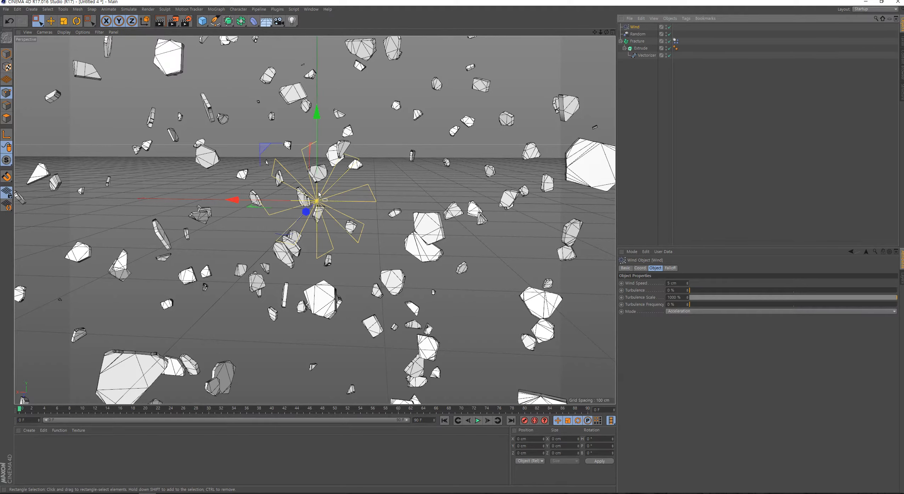
# Rotate the Wind object so its blades lie flat and it blows upwards through the pieces.
pyautogui.scroll(5, 318, 195)
pyautogui.keyDown('alt'); pyautogui.moveTo(319, 195); pyautogui.dragTo(386, 200); pyautogui.keyUp('alt')
pyautogui.press('r')
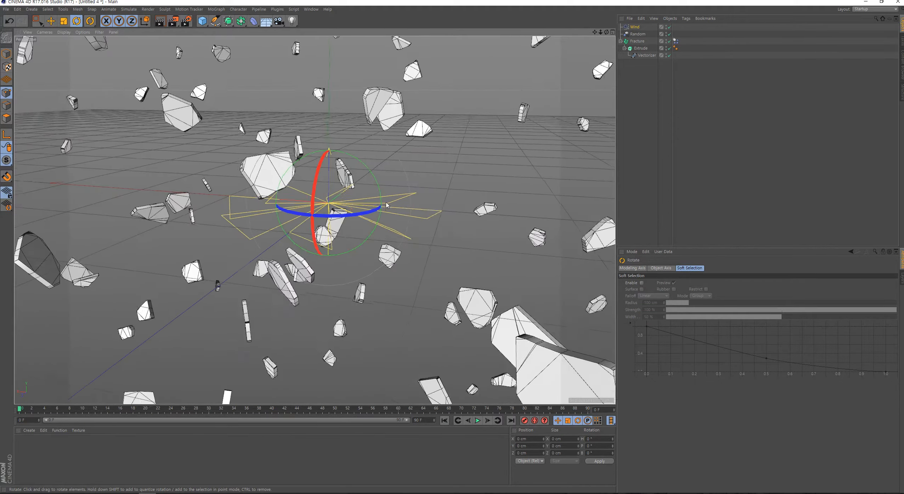
pyautogui.keyDown('alt'); pyautogui.moveTo(387, 201); pyautogui.dragTo(312, 229, button='right'); pyautogui.keyUp('alt')
pyautogui.keyDown('alt'); pyautogui.moveTo(366, 211); pyautogui.dragTo(353, 218, button='middle'); pyautogui.keyUp('alt')
pyautogui.keyDown('alt'); pyautogui.moveTo(353, 218); pyautogui.dragTo(361, 216, button='right'); pyautogui.keyUp('alt')
pyautogui.keyDown('alt'); pyautogui.moveTo(362, 217); pyautogui.dragTo(366, 213); pyautogui.keyUp('alt')
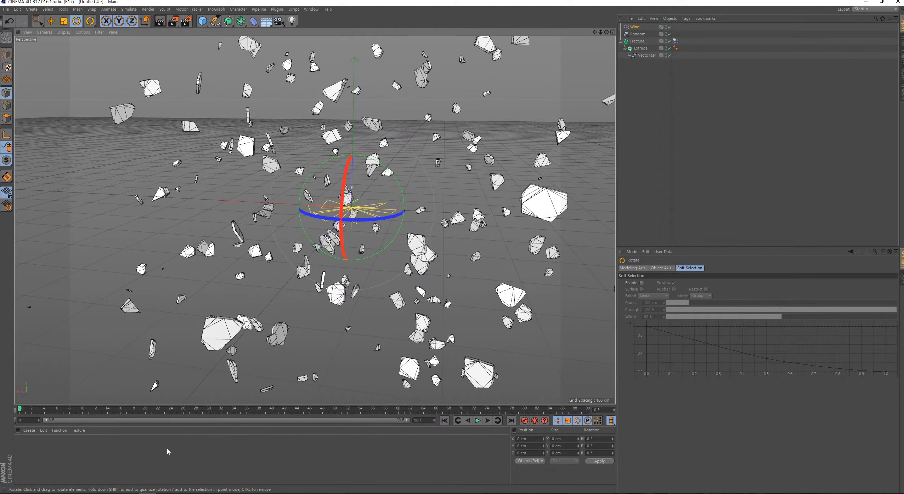
# Play the simulation with the Wind acting on the pieces, stop it and return to the first frame.
pyautogui.click(478, 421)
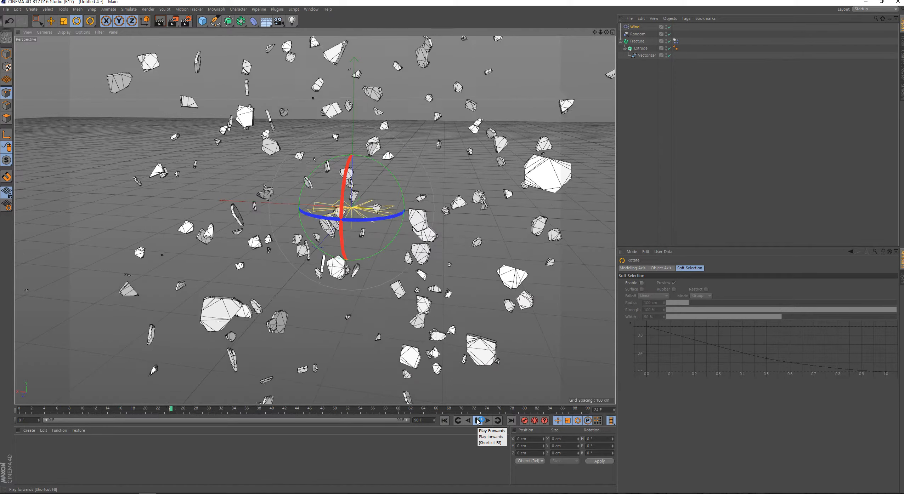
pyautogui.click(478, 421)
pyautogui.click(442, 421)
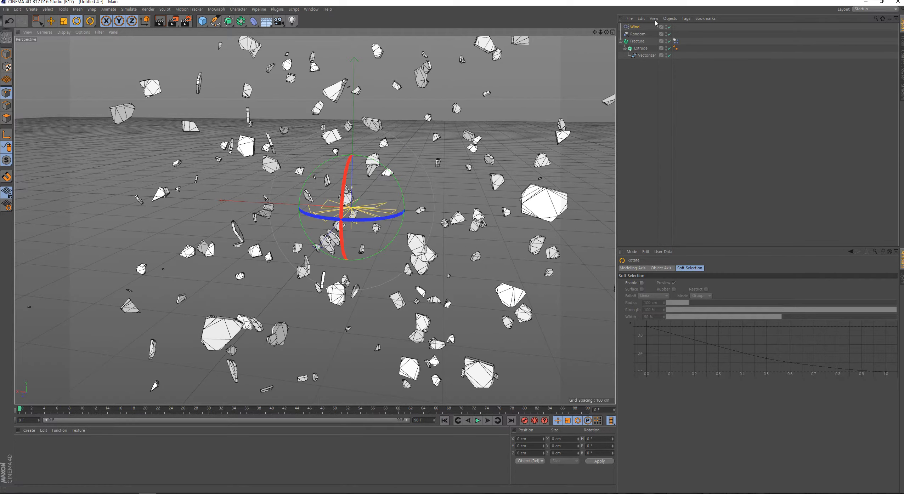
# Select the Wind object's Wind Speed parameter and replay the simulation from the early frames, returning to the start.
pyautogui.click(637, 28)
pyautogui.click(638, 284)
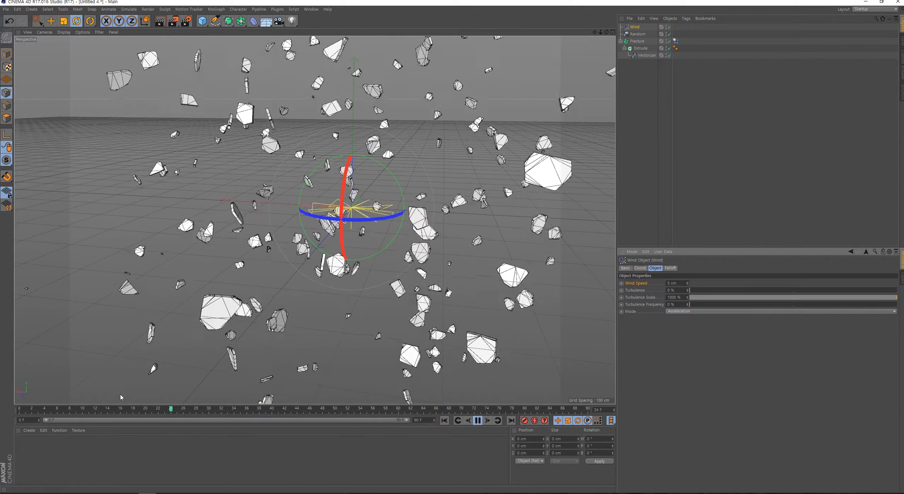
pyautogui.moveTo(104, 409); pyautogui.dragTo(45, 411)
pyautogui.click(46, 411)
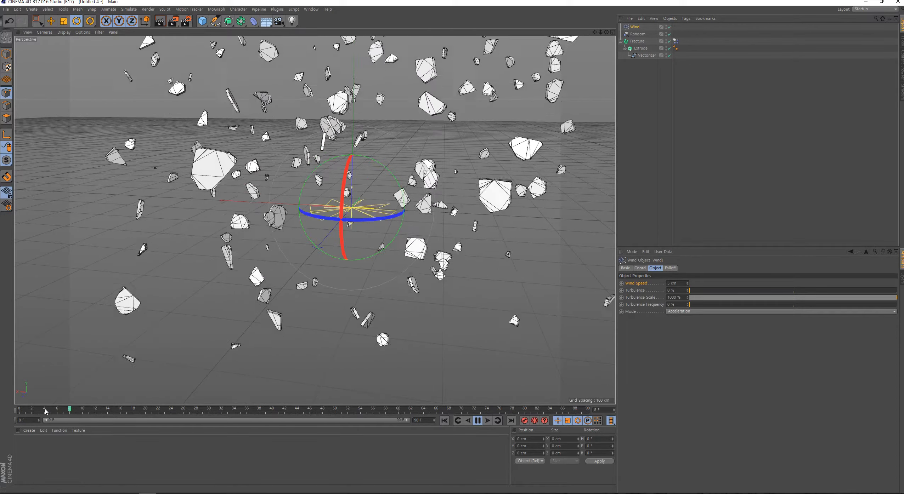
pyautogui.click(478, 421)
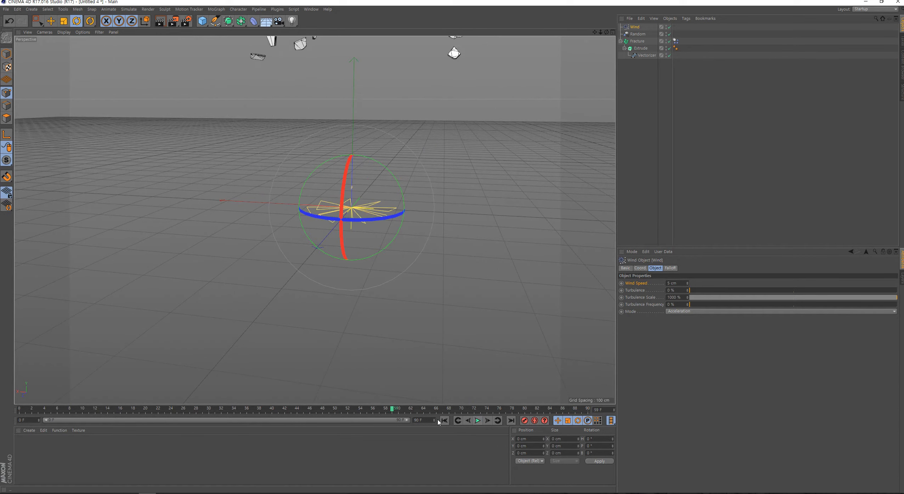
pyautogui.click(444, 421)
# Scrub the wind-driven simulation to frame 75, return to the start and move to frame 5.
pyautogui.moveTo(22, 411); pyautogui.dragTo(492, 389)
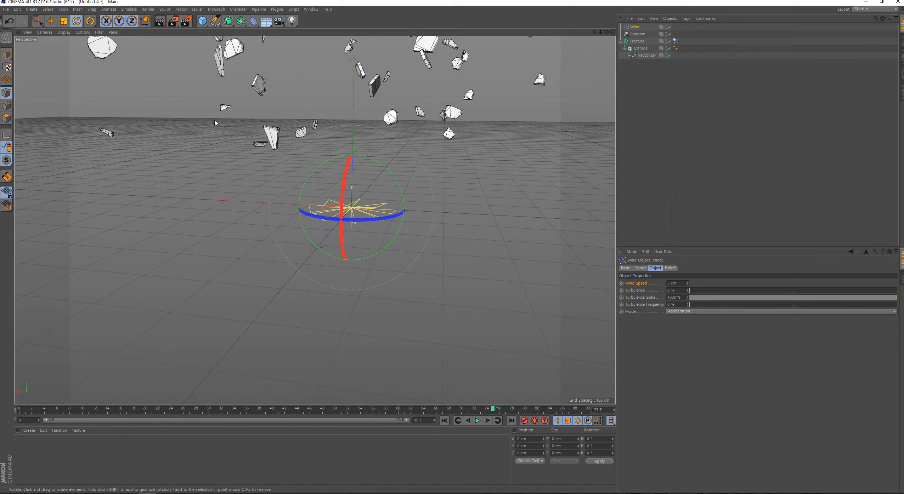
pyautogui.click(444, 420)
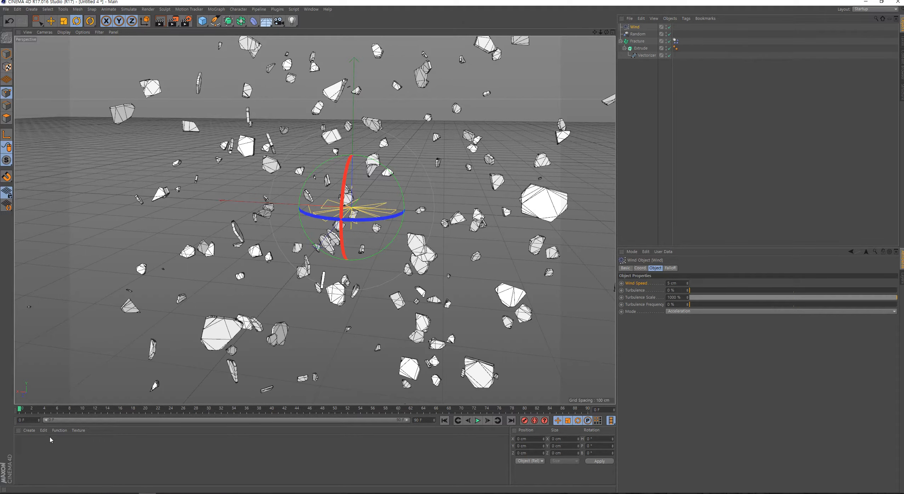
pyautogui.click(54, 410)
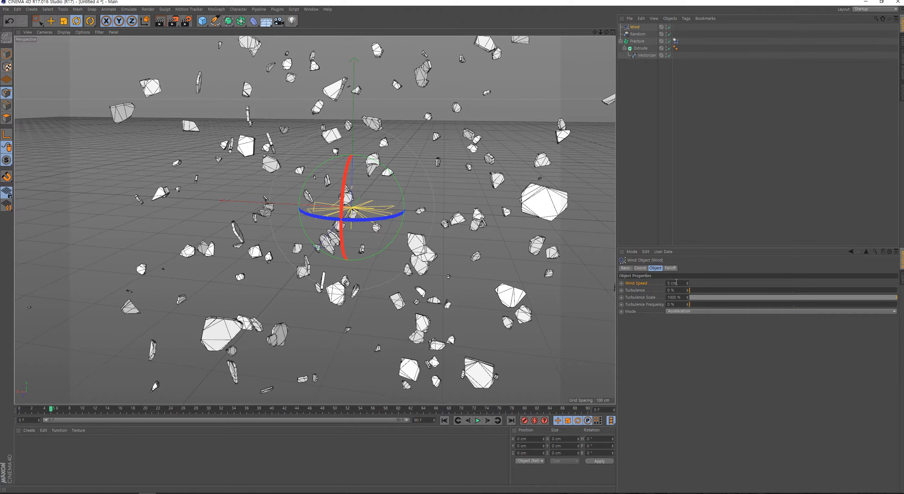
# Keyframe the Wind Speed at 5 cm on frame 5 and 0 cm on frame 6, and replay the simulation from start.
pyautogui.keyDown('ctrl'); pyautogui.click(622, 284); pyautogui.keyUp('ctrl')
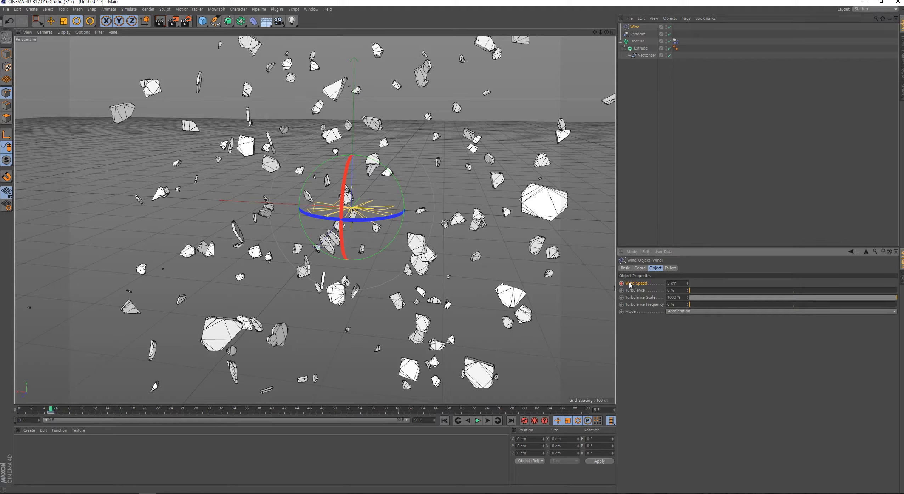
pyautogui.press('g')
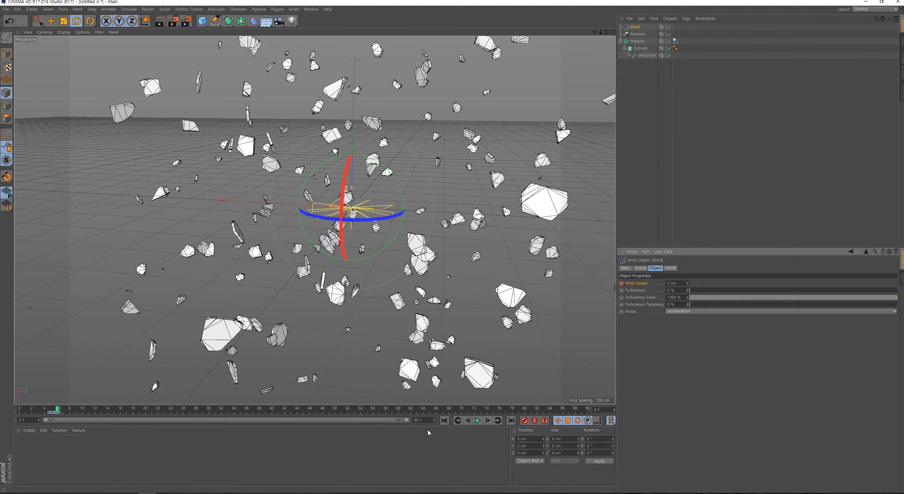
pyautogui.click(478, 421)
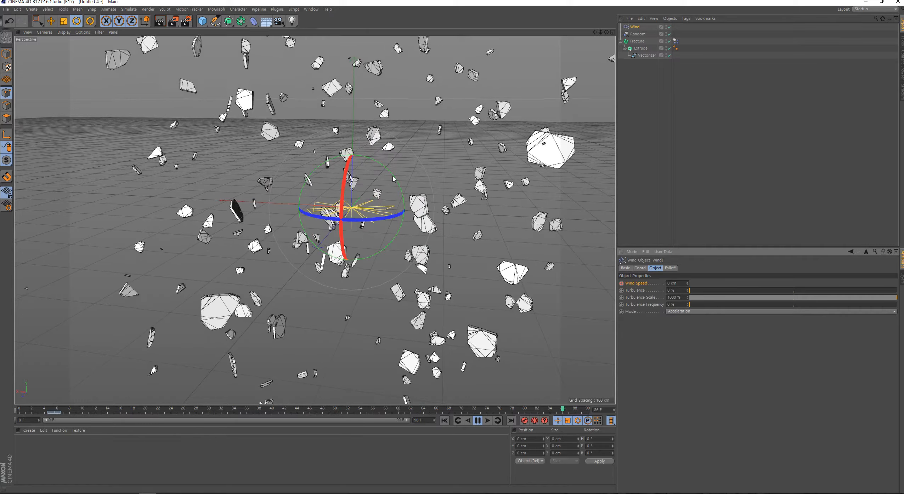
pyautogui.click(477, 421)
pyautogui.click(444, 421)
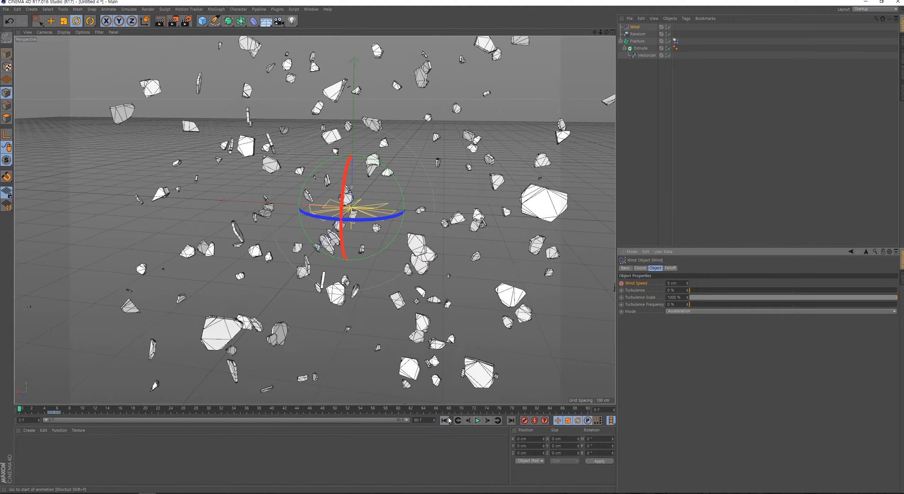
pyautogui.click(637, 34)
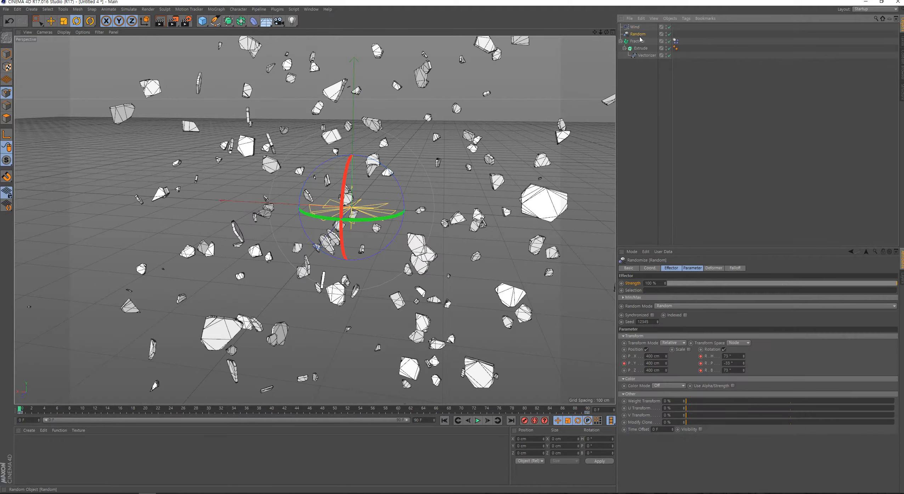
pyautogui.click(638, 41)
pyautogui.click(646, 56)
pyautogui.click(717, 131)
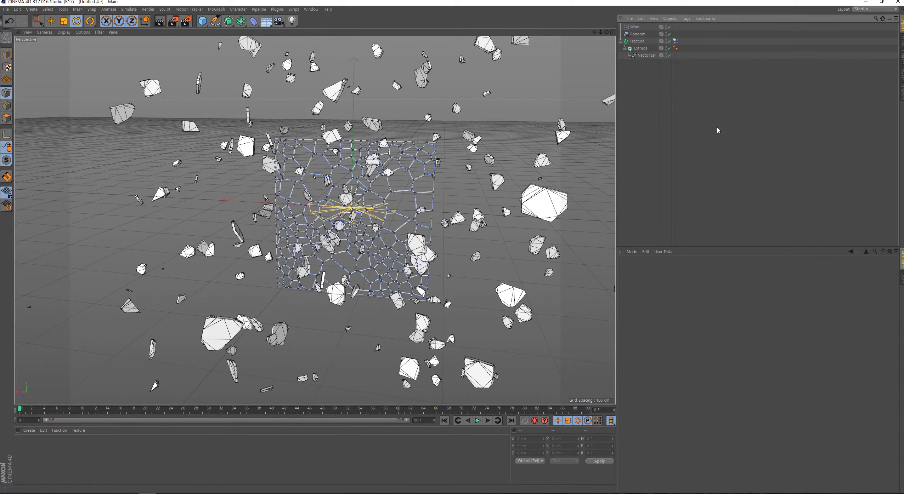
pyautogui.keyDown('alt'); pyautogui.moveTo(343, 197); pyautogui.dragTo(357, 200); pyautogui.keyUp('alt')
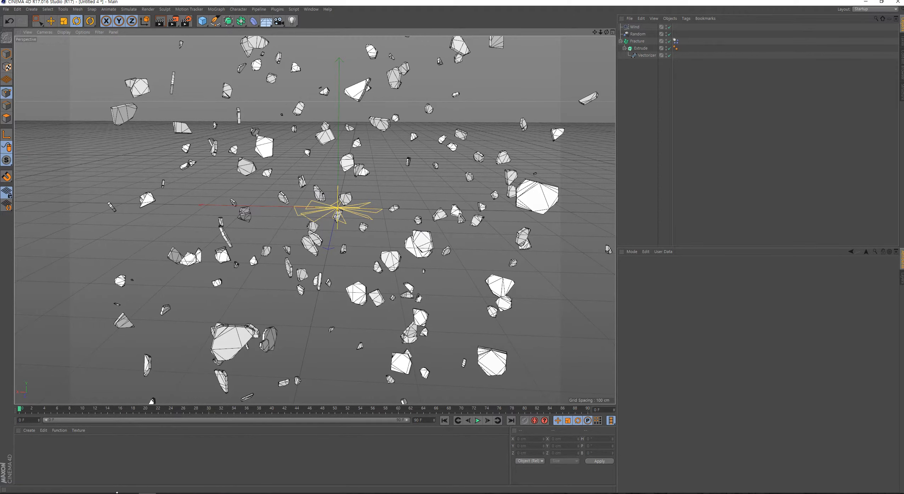
# Create a material from Soul.Worker.full.1218408.jpg in the voronoi folder without copying the image, and apply it to the Fracture object.
pyautogui.click(85, 482)
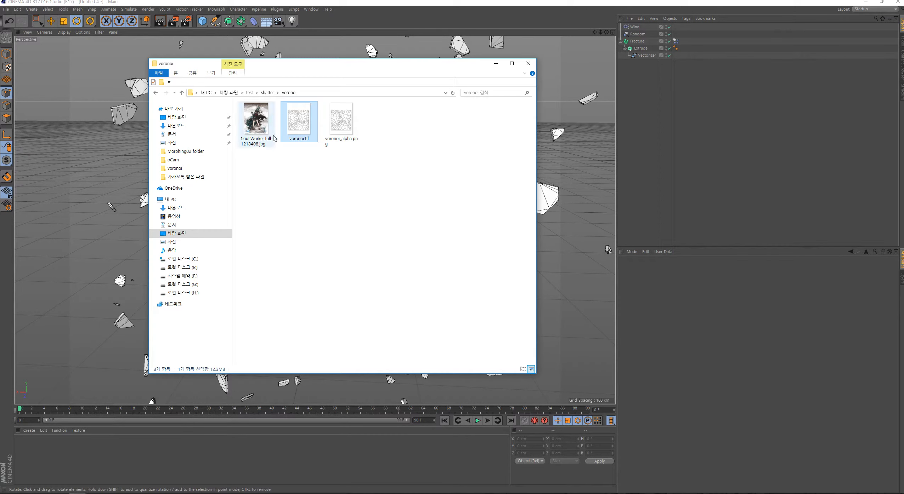
pyautogui.doubleClick(262, 125)
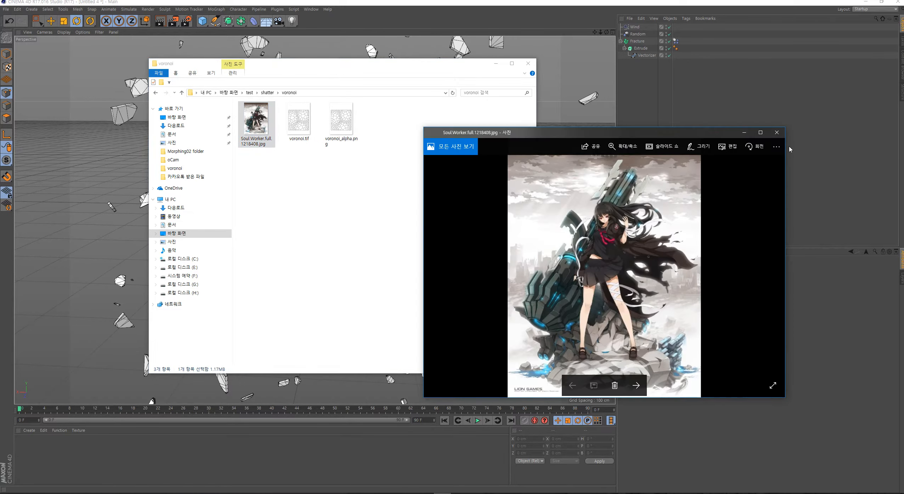
pyautogui.click(781, 136)
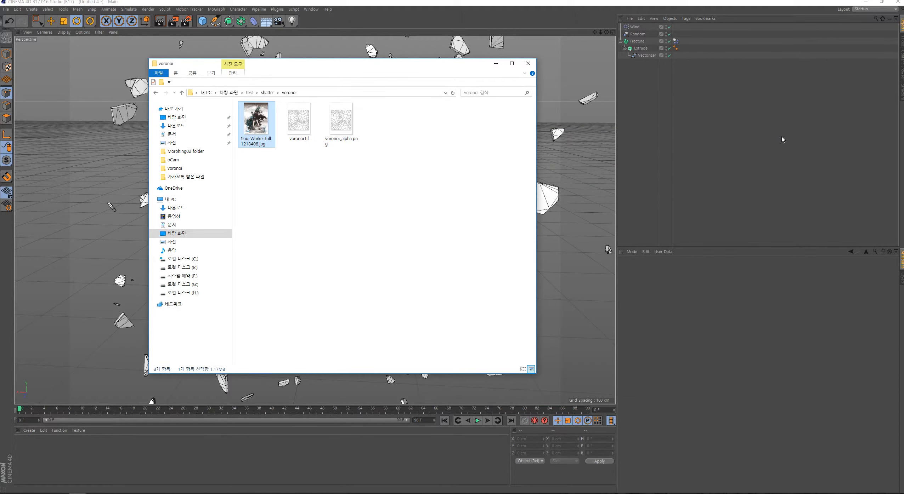
pyautogui.moveTo(256, 120); pyautogui.dragTo(127, 460)
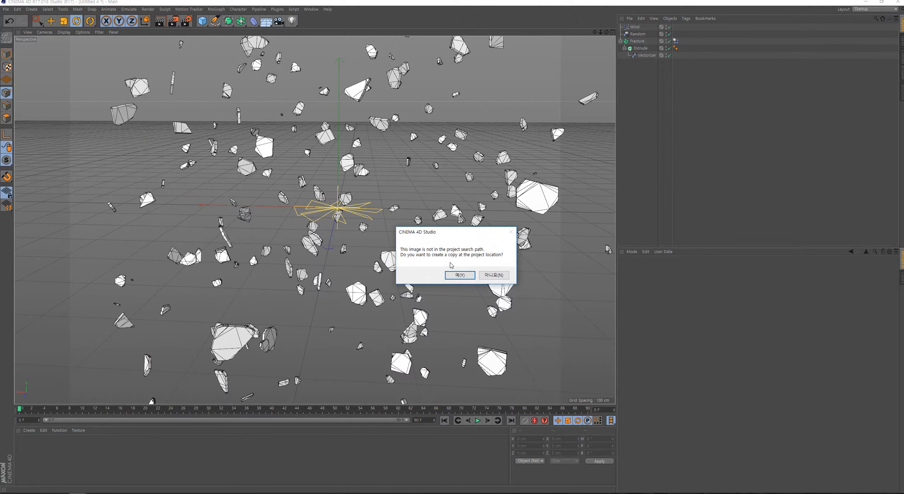
pyautogui.click(496, 275)
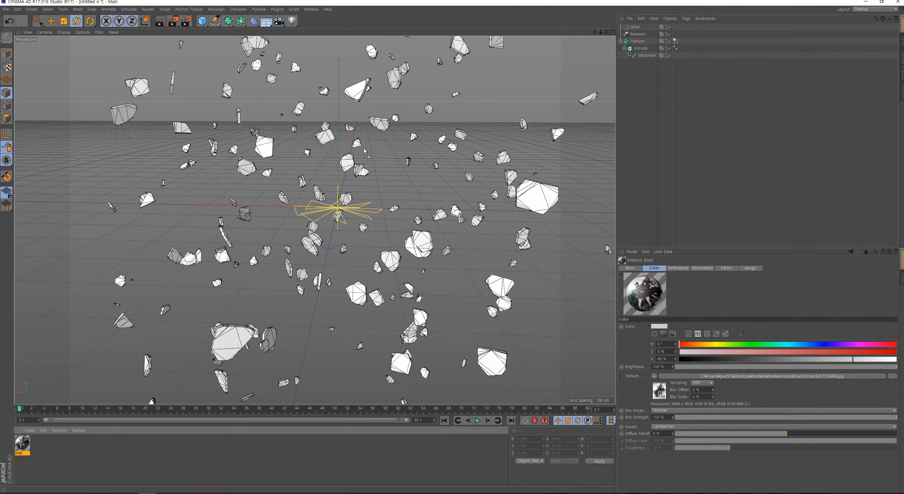
pyautogui.moveTo(363, 149); pyautogui.dragTo(365, 149)
pyautogui.scroll(5, 372, 152)
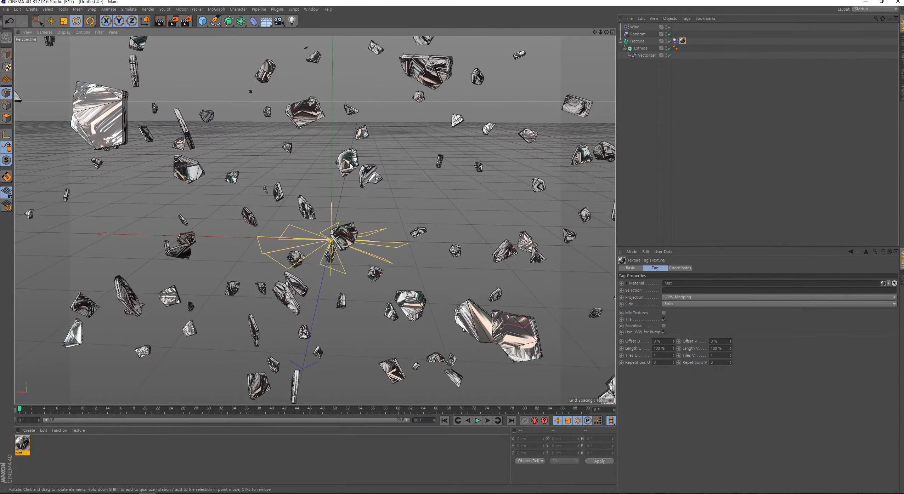
# Examine how the image texture maps onto a single fractured piece up close, including a render of the view.
pyautogui.scroll(5, 351, 165)
pyautogui.keyDown('alt'); pyautogui.moveTo(488, 236); pyautogui.dragTo(412, 207); pyautogui.keyUp('alt')
pyautogui.keyDown('alt'); pyautogui.moveTo(544, 278); pyautogui.dragTo(249, 187); pyautogui.keyUp('alt')
pyautogui.scroll(3, 249, 187)
pyautogui.keyDown('alt'); pyautogui.moveTo(249, 187); pyautogui.dragTo(344, 245, button='middle'); pyautogui.keyUp('alt')
pyautogui.scroll(5, 344, 245)
pyautogui.keyDown('alt'); pyautogui.moveTo(368, 291); pyautogui.dragTo(372, 238); pyautogui.keyUp('alt')
pyautogui.scroll(-2, 371, 261)
pyautogui.hotkey('ctrl', 'r')
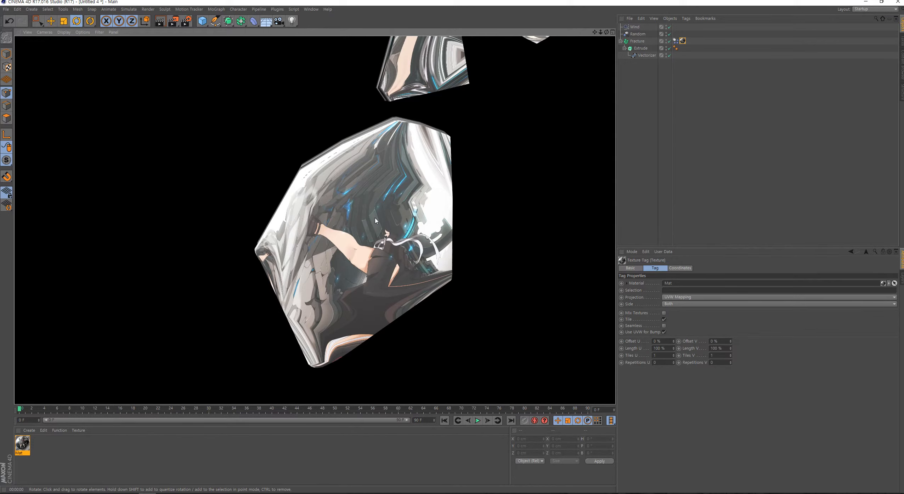
pyautogui.scroll(-10, 375, 218)
pyautogui.keyDown('alt'); pyautogui.moveTo(375, 219); pyautogui.dragTo(376, 234); pyautogui.keyUp('alt')
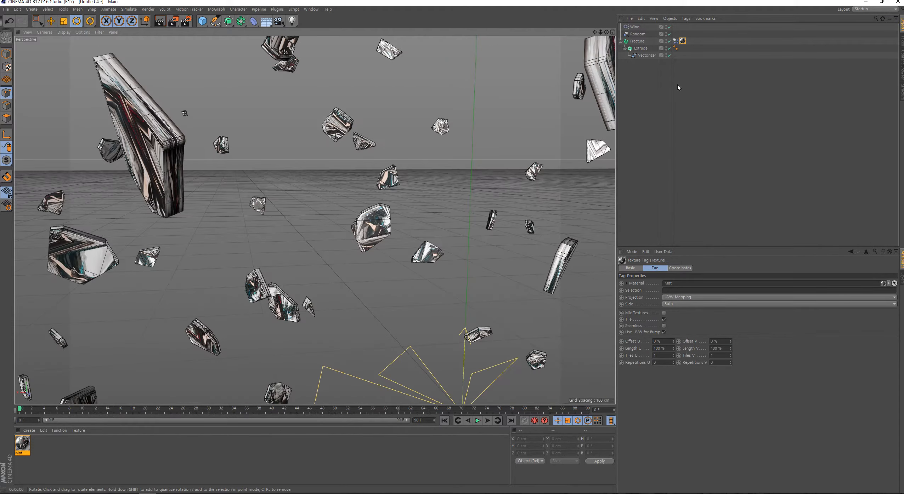
# Disable the Random effector so the fractured pieces reassemble into the flat panel.
pyautogui.click(665, 35)
pyautogui.click(669, 35)
pyautogui.scroll(-5, 471, 292)
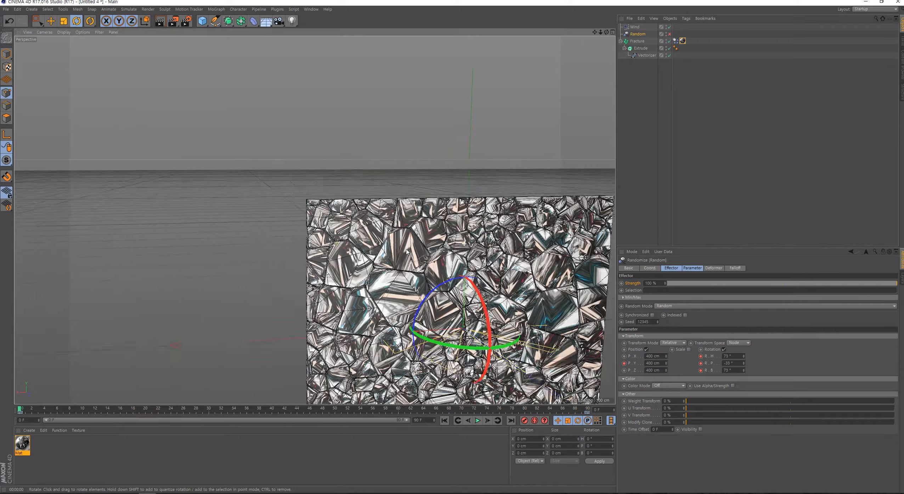
pyautogui.keyDown('alt'); pyautogui.moveTo(470, 294); pyautogui.dragTo(386, 164, button='middle'); pyautogui.keyUp('alt')
pyautogui.scroll(2, 396, 194)
pyautogui.scroll(-1, 393, 170)
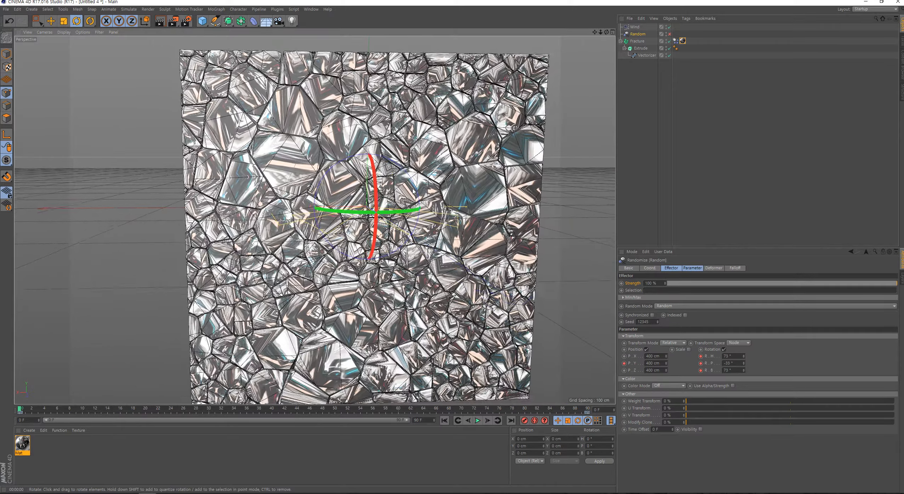
pyautogui.keyDown('alt'); pyautogui.moveTo(415, 200); pyautogui.dragTo(401, 188); pyautogui.keyUp('alt')
pyautogui.scroll(-2, 384, 191)
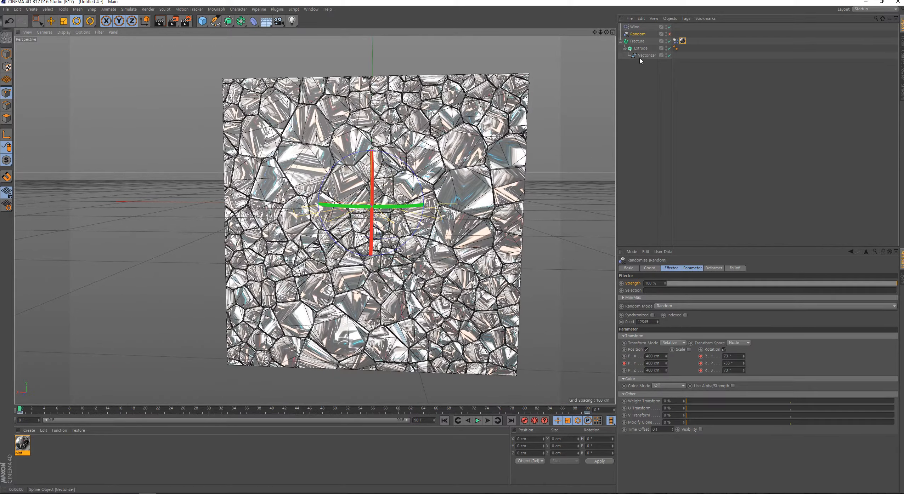
# Enable Create Single Object in the Extrude object's caps settings and compare the image mapping with it off and on.
pyautogui.click(639, 49)
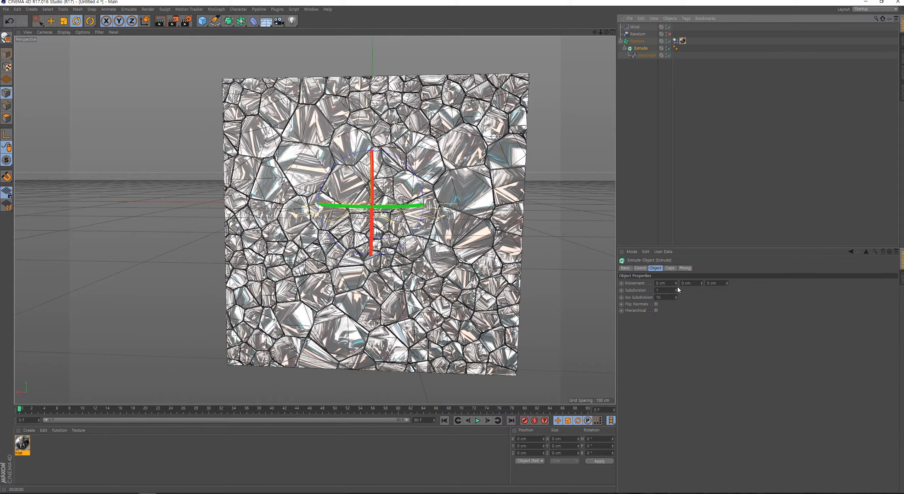
pyautogui.click(670, 269)
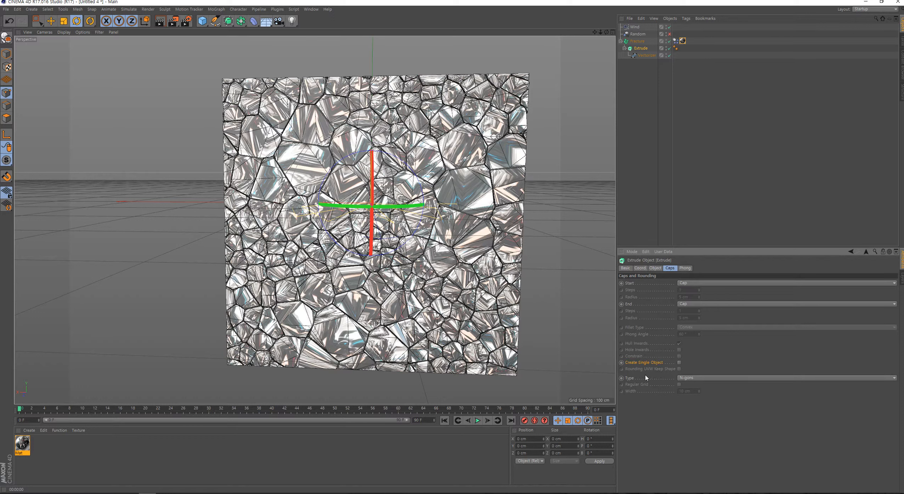
pyautogui.click(679, 363)
pyautogui.click(679, 363)
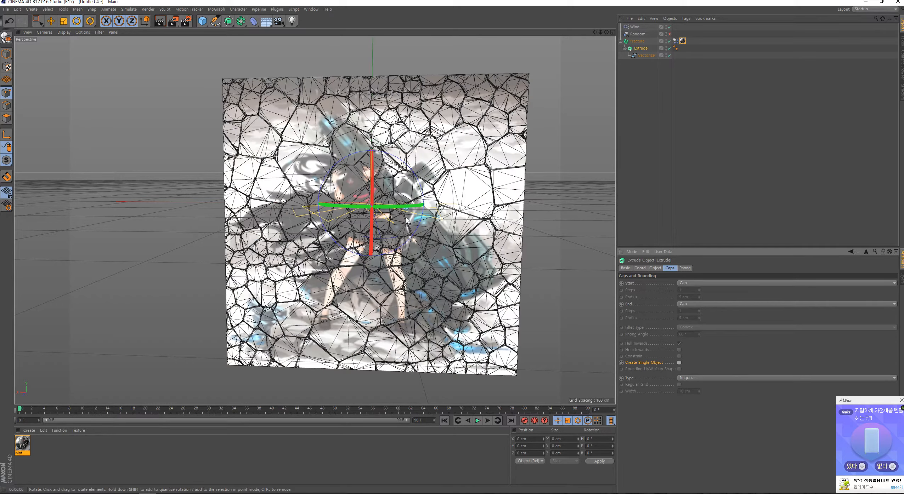
pyautogui.keyDown('alt'); pyautogui.moveTo(357, 190); pyautogui.dragTo(548, 196); pyautogui.keyUp('alt')
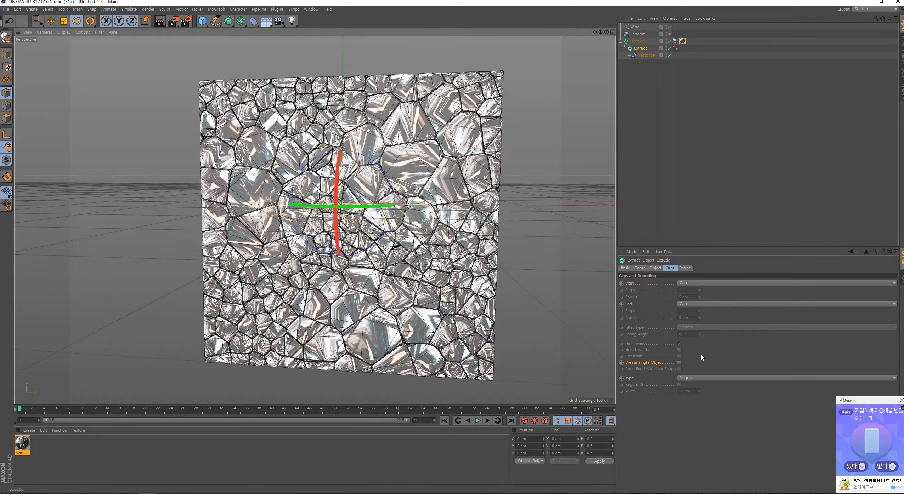
pyautogui.click(679, 363)
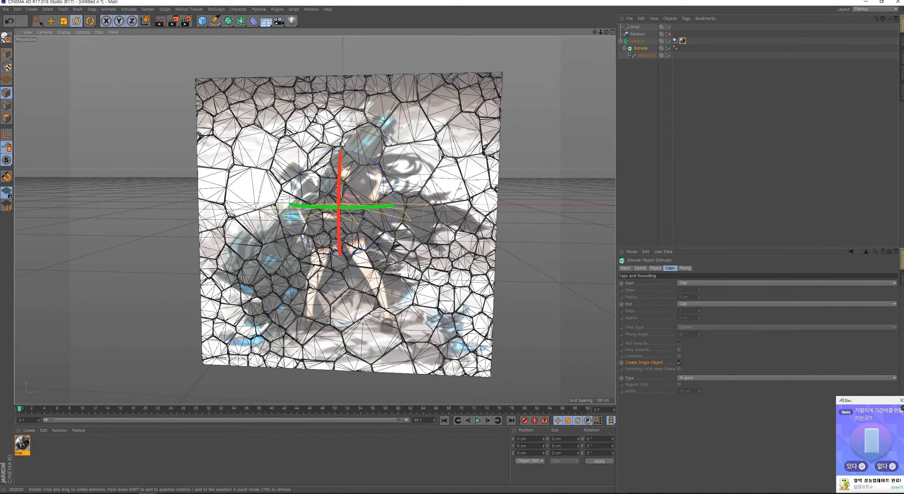
pyautogui.keyDown('alt'); pyautogui.moveTo(358, 177); pyautogui.dragTo(361, 179); pyautogui.keyUp('alt')
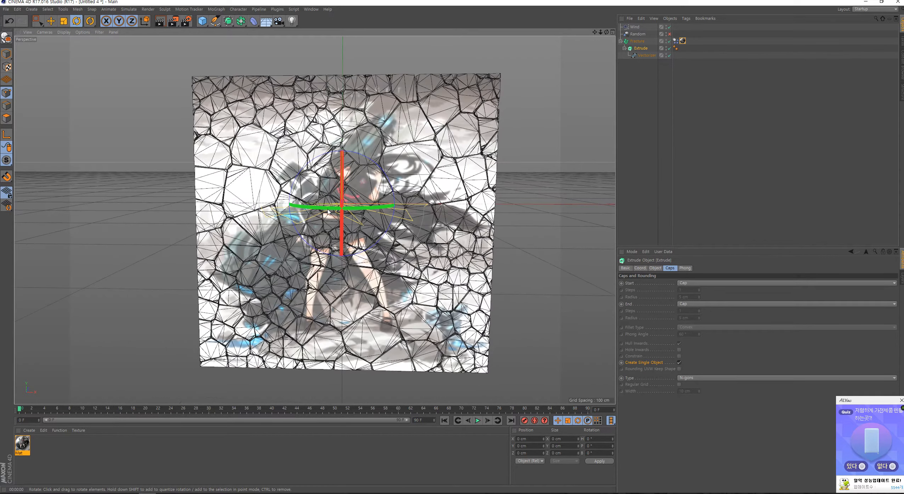
# Create a new material with a Checkerboard surface shader as its color texture.
pyautogui.doubleClick(55, 457)
pyautogui.doubleClick(24, 446)
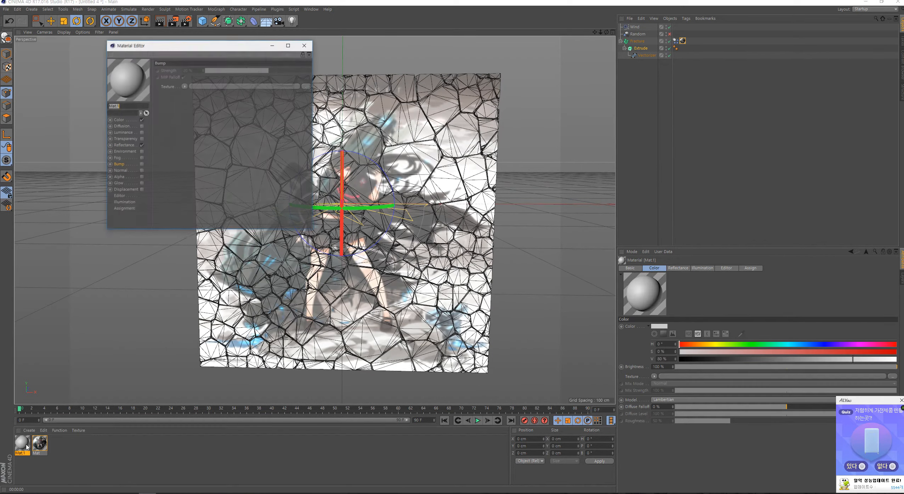
pyautogui.click(119, 120)
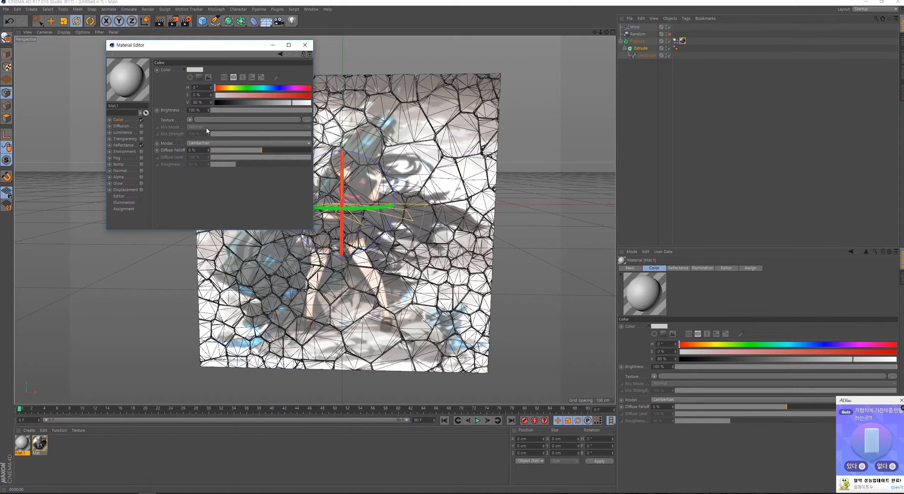
pyautogui.click(190, 120)
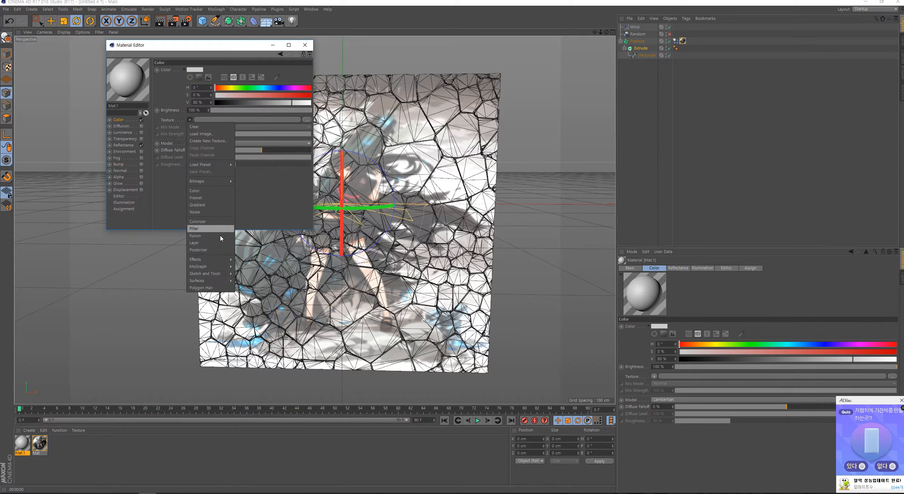
pyautogui.moveTo(212, 273)
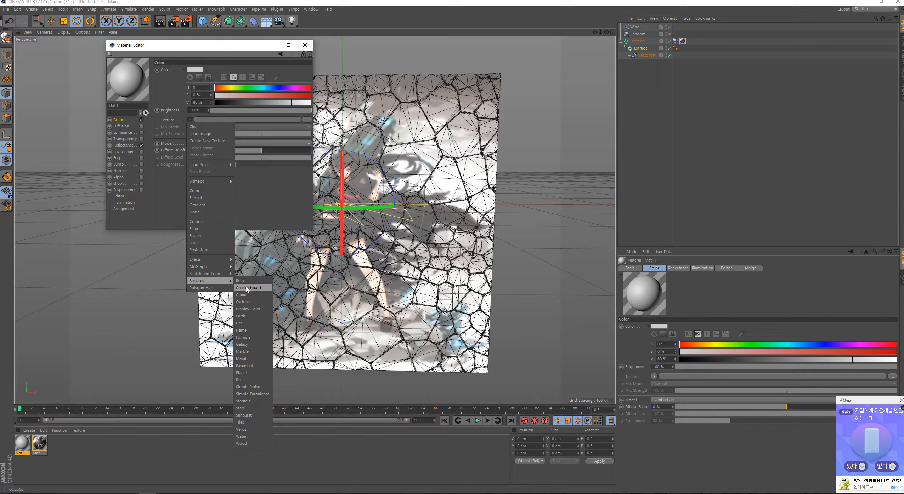
pyautogui.click(248, 289)
pyautogui.click(305, 45)
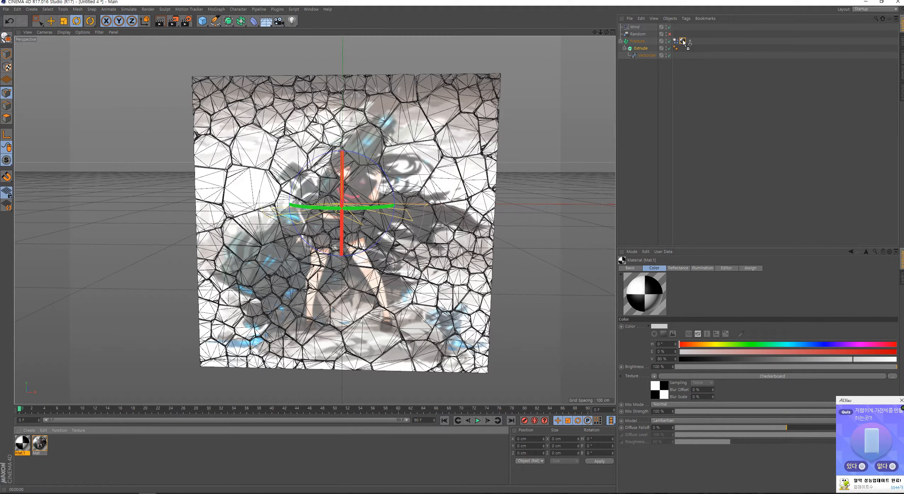
# Replace the Fracture object's image material with the checkerboard material and set its texture Tiles U and V to 10.
pyautogui.moveTo(683, 42); pyautogui.dragTo(683, 41)
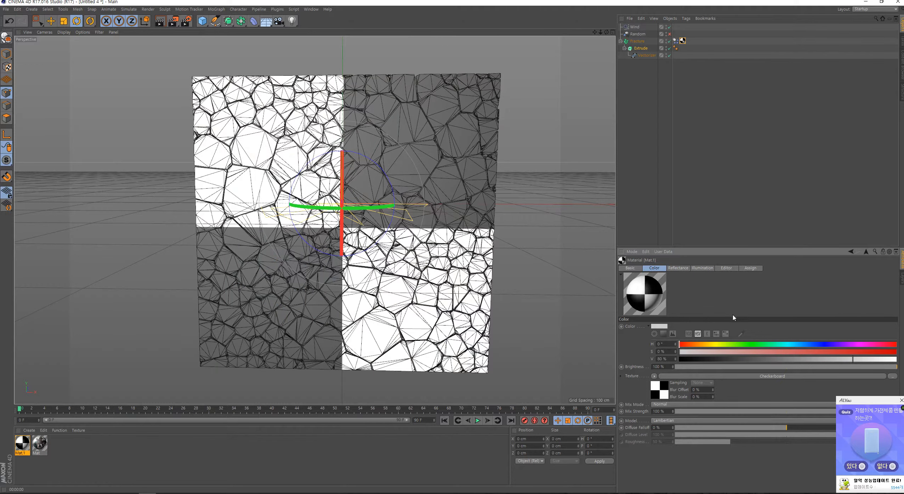
pyautogui.click(682, 41)
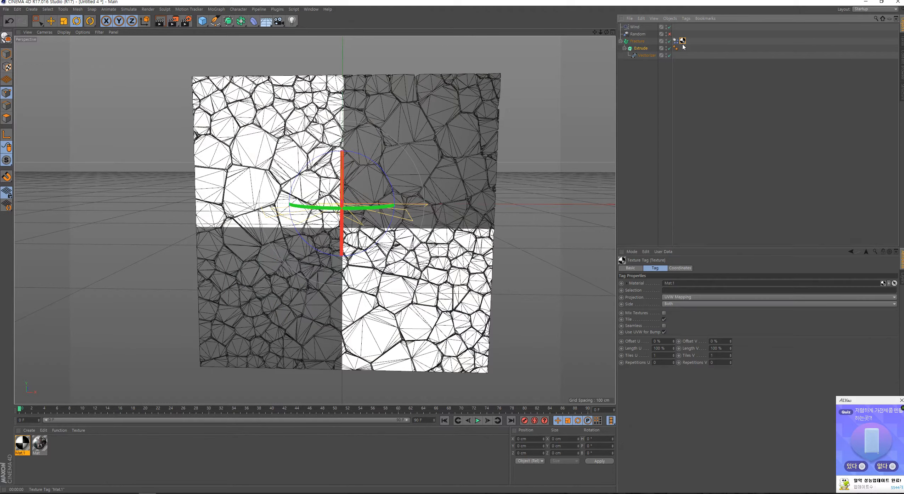
pyautogui.doubleClick(667, 355)
pyautogui.write('10')
pyautogui.press('Tab')
pyautogui.write('10')
pyautogui.press('Return')
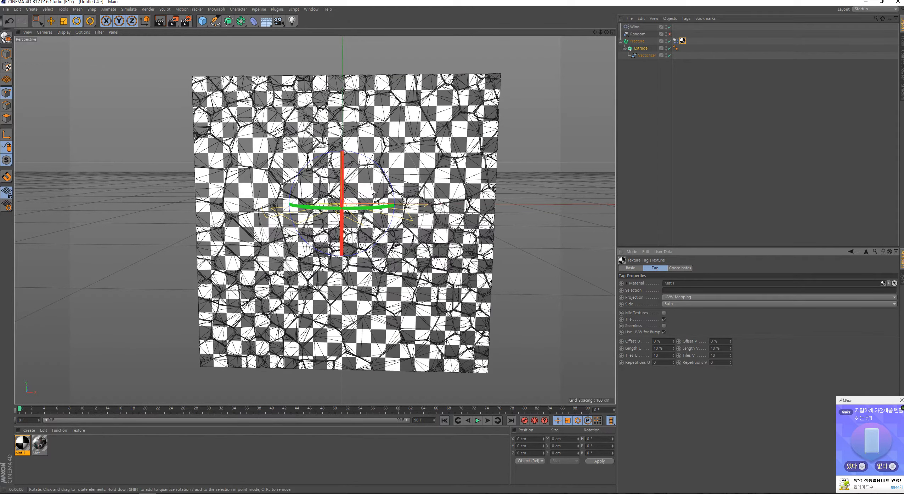
# Toggle the Extrude object's Create Single Object option off and on to compare the checkerboard mapping on the pieces.
pyautogui.keyDown('alt'); pyautogui.moveTo(372, 190); pyautogui.dragTo(378, 194); pyautogui.keyUp('alt')
pyautogui.click(639, 49)
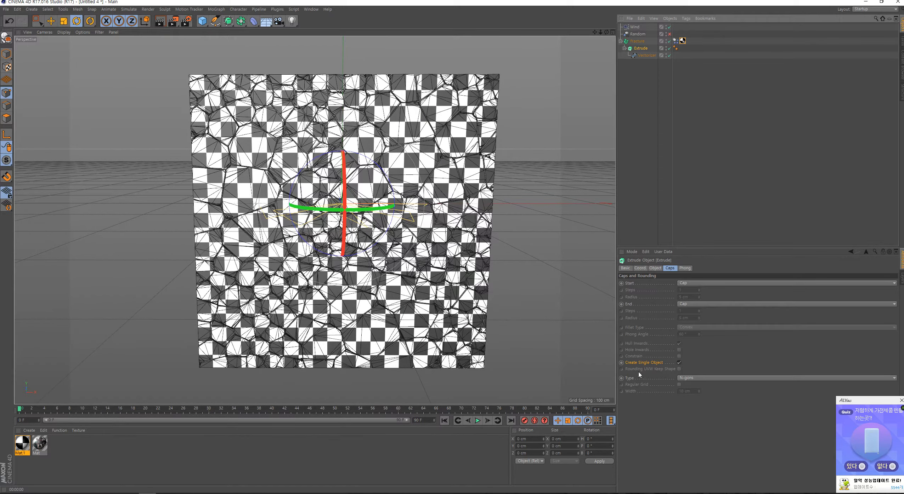
pyautogui.click(679, 363)
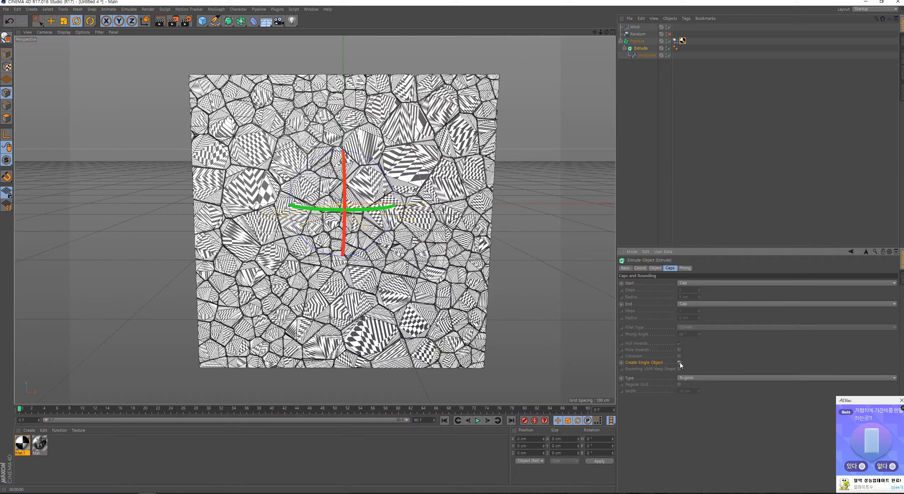
pyautogui.click(679, 363)
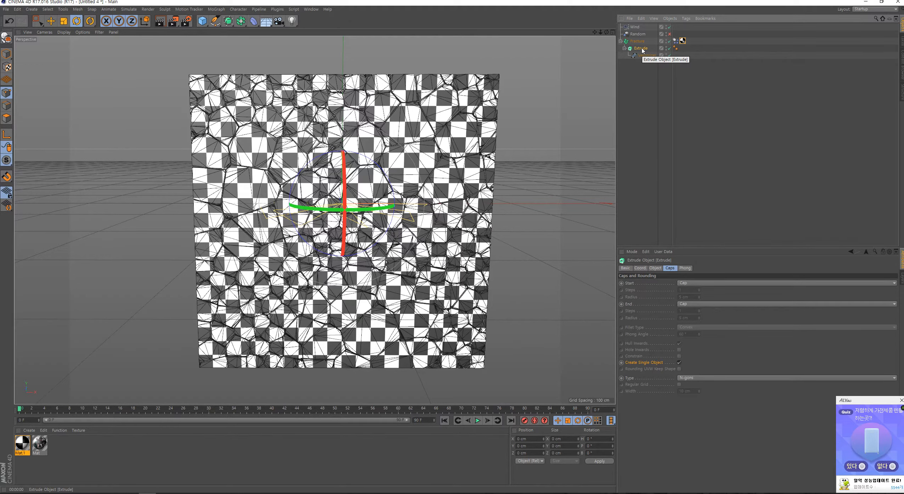
# Replace the checkerboard on the Fracture object's texture tag with the image material, set Tiles U and V to 1, and render the view.
pyautogui.moveTo(356, 194)
pyautogui.keyDown('alt'); pyautogui.mouseDown()
pyautogui.moveTo(377, 184)
pyautogui.moveTo(325, 189)
pyautogui.moveTo(344, 197)
pyautogui.mouseUp(); pyautogui.keyUp('alt')
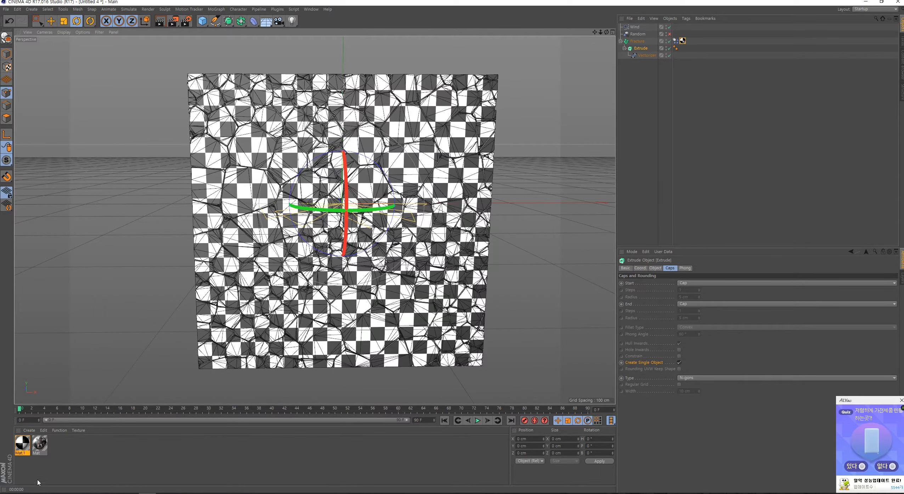
pyautogui.click(39, 444)
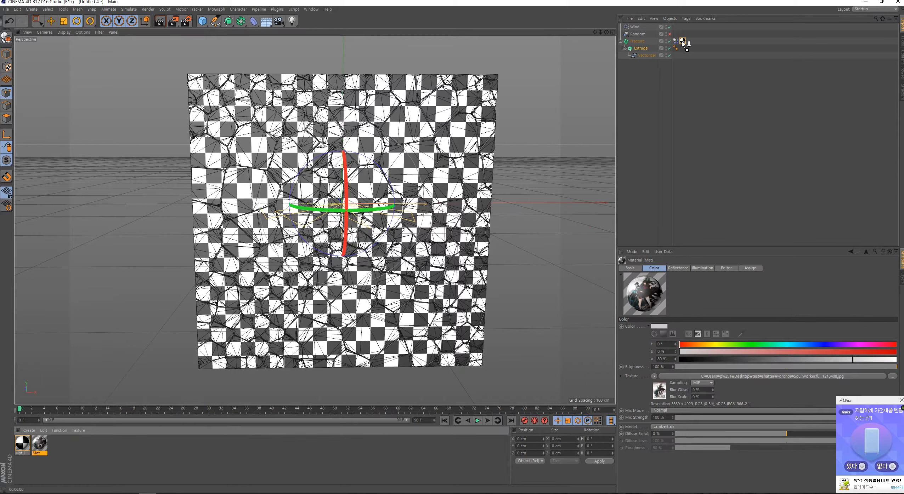
pyautogui.moveTo(683, 43); pyautogui.dragTo(683, 41)
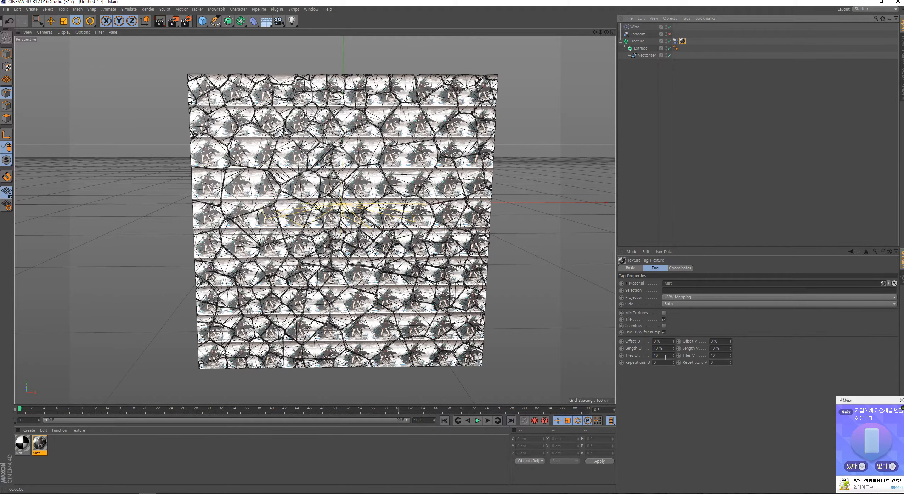
pyautogui.click(655, 356)
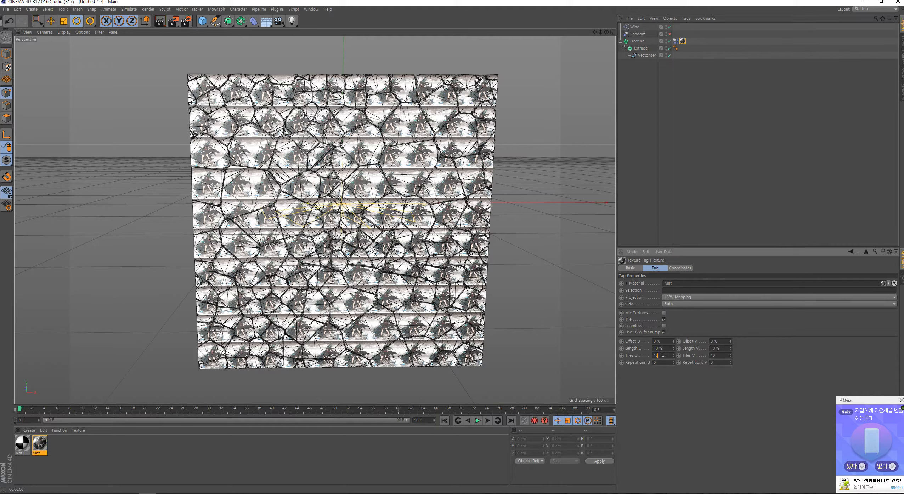
pyautogui.click(720, 355)
pyautogui.write('1')
pyautogui.press('Return')
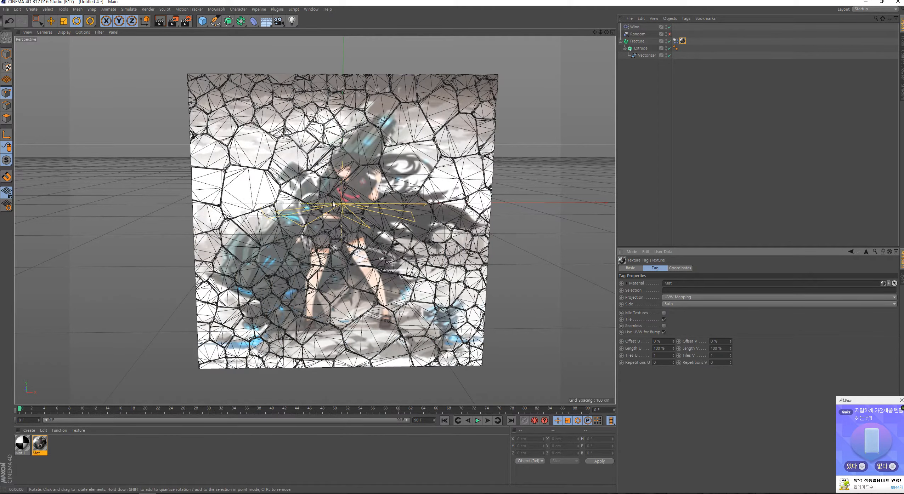
pyautogui.hotkey('ctrl', 'r')
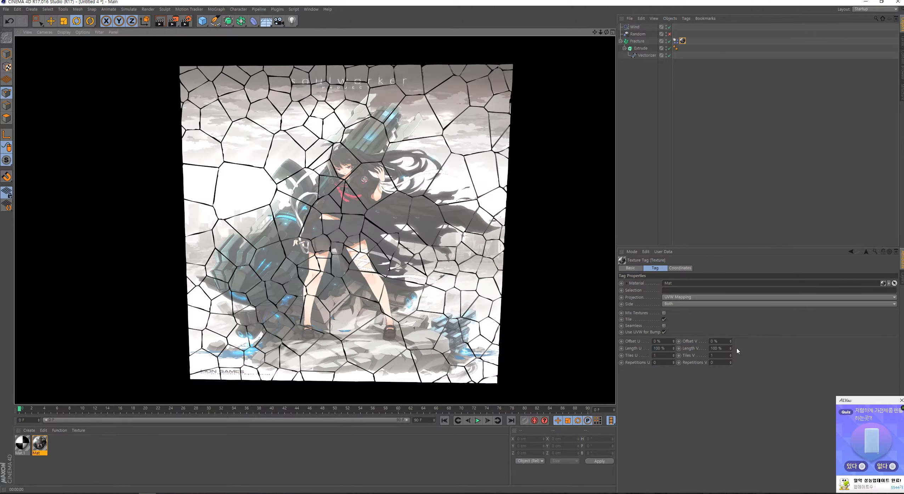
# Set the texture tag's Length V to 135 % and Offset V to -20 %, checking the image placement with a viewport render.
pyautogui.click(726, 349)
pyautogui.write('135')
pyautogui.press('Return')
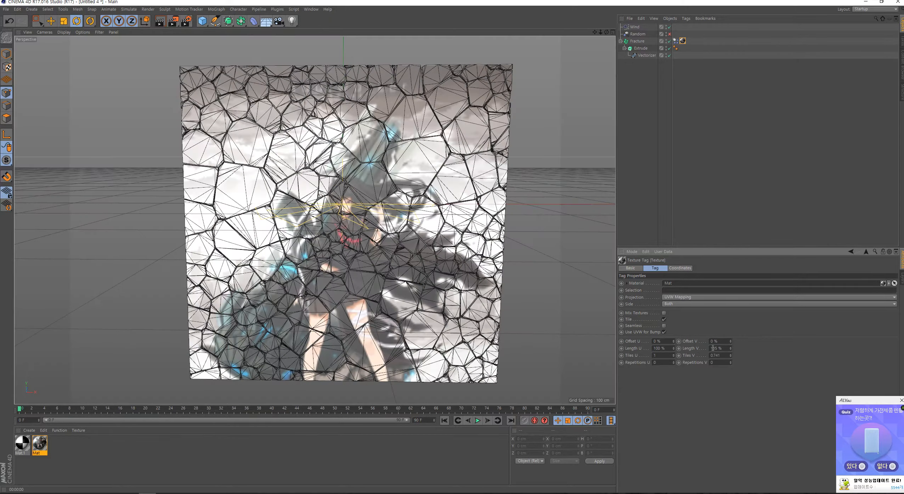
pyautogui.moveTo(730, 342); pyautogui.dragTo(724, 349)
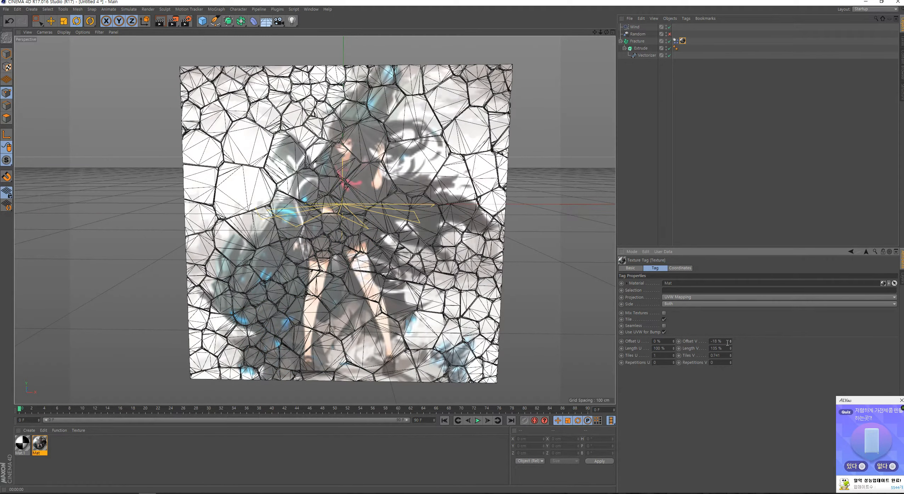
pyautogui.hotkey('ctrl', 'r')
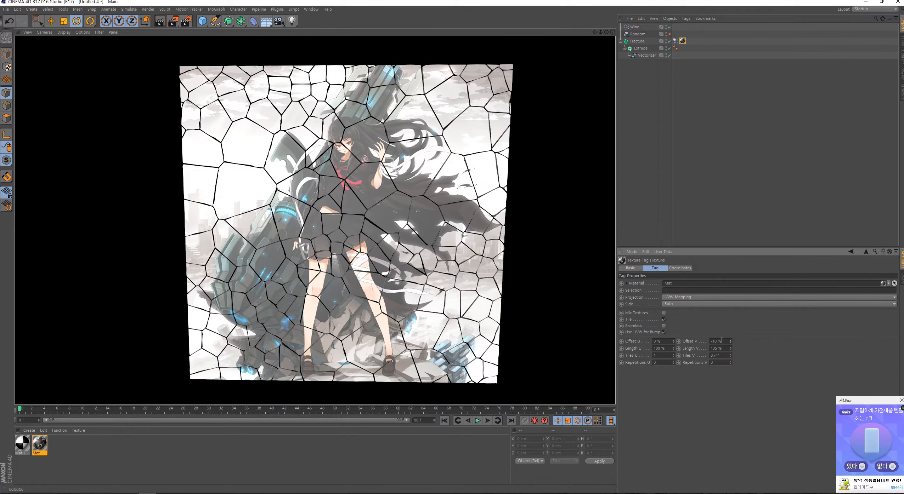
pyautogui.doubleClick(721, 341)
pyautogui.write('-20')
pyautogui.press('Return')
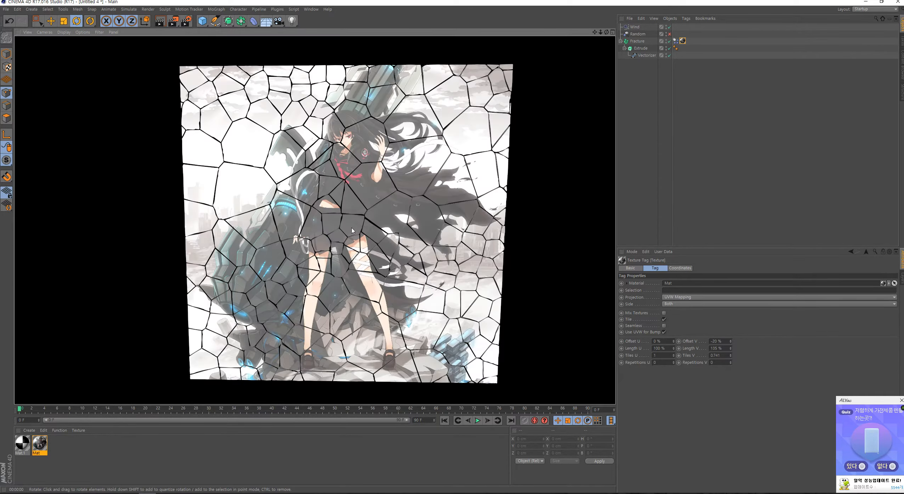
pyautogui.moveTo(374, 217)
pyautogui.keyDown('alt'); pyautogui.mouseDown()
pyautogui.moveTo(374, 209)
pyautogui.moveTo(374, 216)
pyautogui.mouseUp(); pyautogui.keyUp('alt')
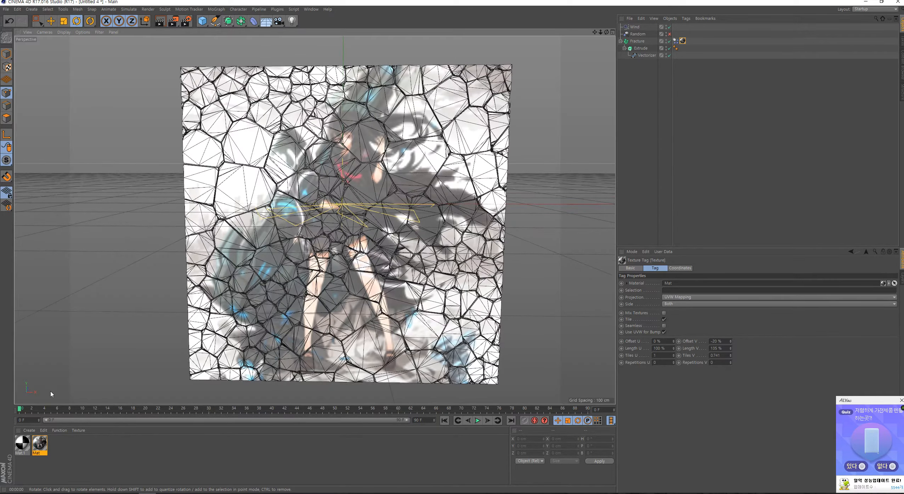
# Turn off the image material's Default Specular reflectance and render the view to check the colors.
pyautogui.doubleClick(39, 445)
pyautogui.click(141, 145)
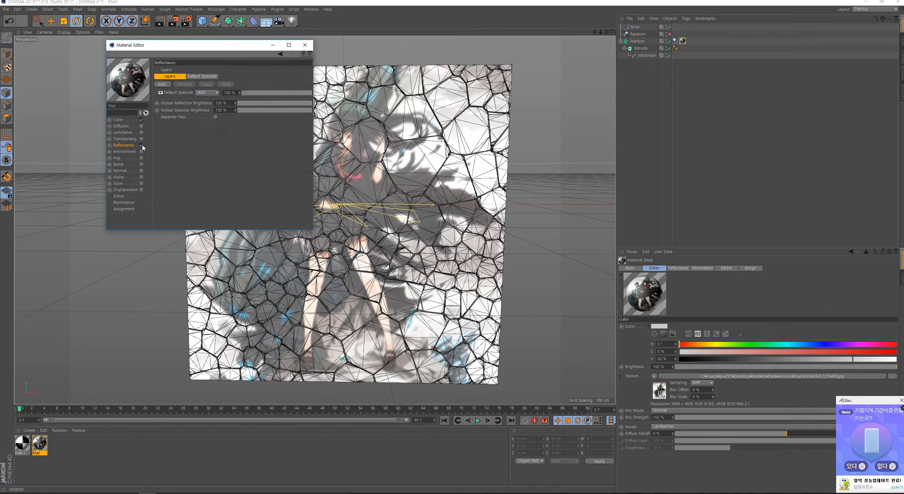
pyautogui.click(161, 93)
pyautogui.click(305, 45)
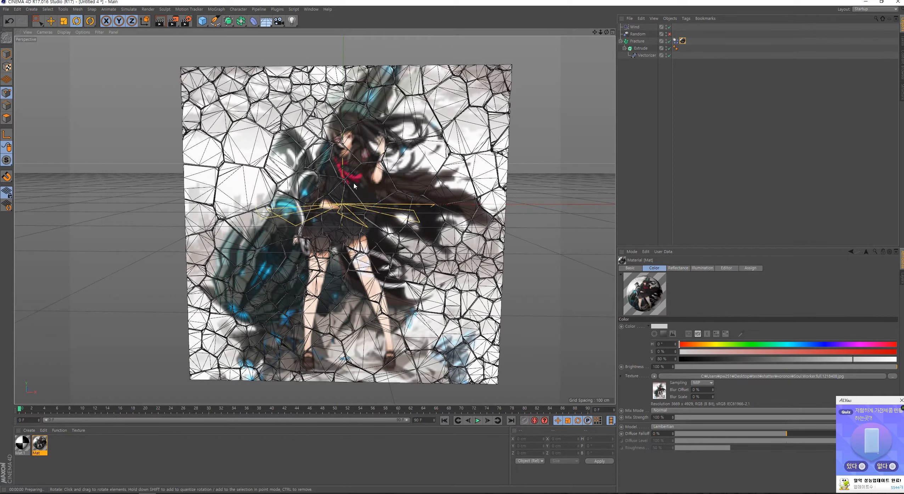
pyautogui.hotkey('ctrl', 'r')
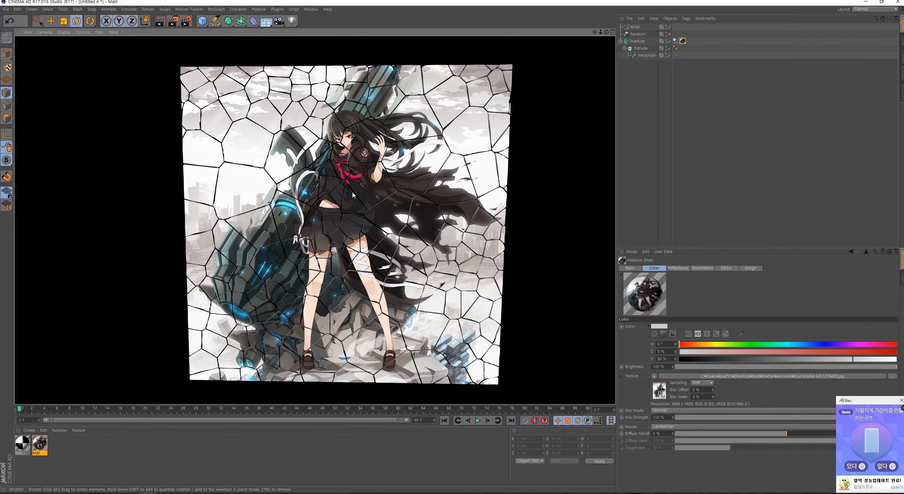
# Examine how the image texture maps onto the extruded side faces along the edge of the shattered panel.
pyautogui.scroll(5, 425, 167)
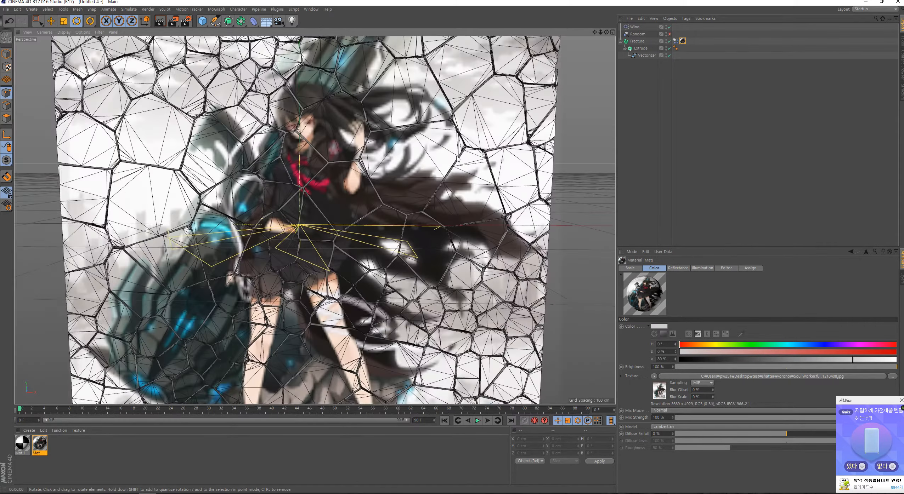
pyautogui.keyDown('alt'); pyautogui.moveTo(425, 167); pyautogui.dragTo(340, 186, button='middle'); pyautogui.keyUp('alt')
pyautogui.scroll(5, 348, 183)
pyautogui.keyDown('alt'); pyautogui.moveTo(349, 183); pyautogui.dragTo(488, 148); pyautogui.keyUp('alt')
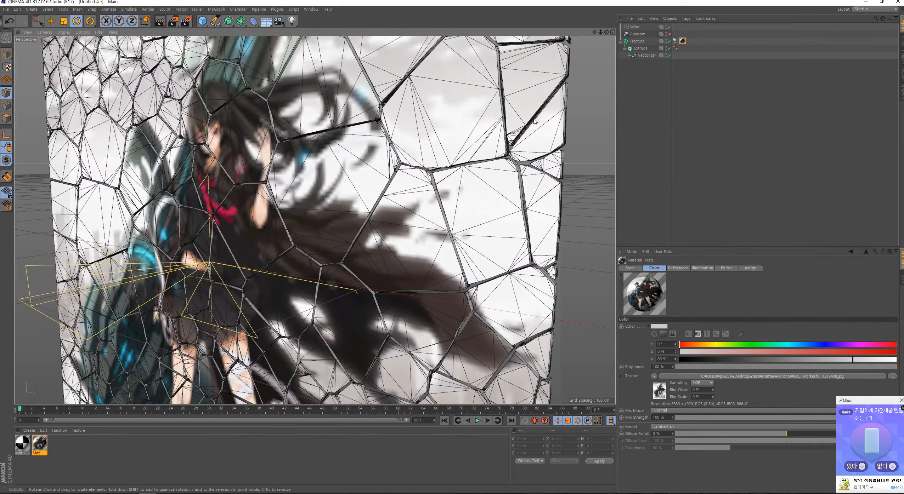
pyautogui.keyDown('alt'); pyautogui.moveTo(534, 120); pyautogui.dragTo(427, 147, button='middle'); pyautogui.keyUp('alt')
pyautogui.scroll(3, 452, 156)
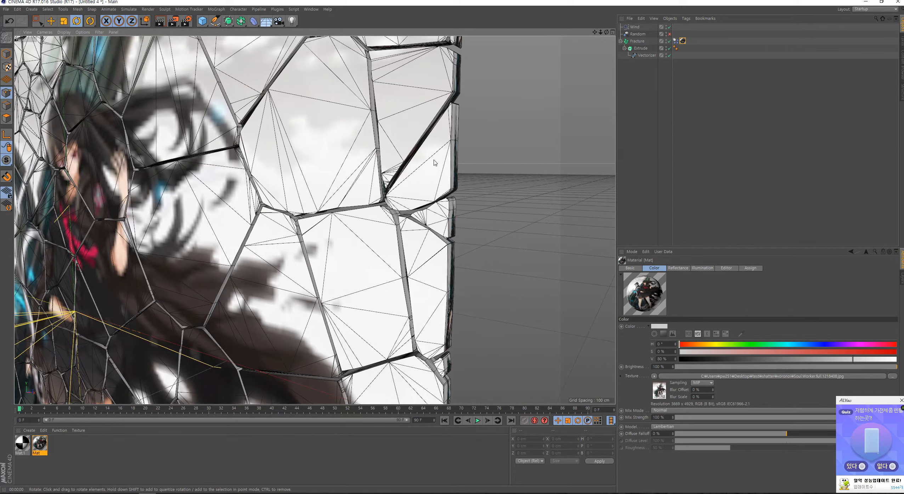
pyautogui.keyDown('alt'); pyautogui.moveTo(459, 155); pyautogui.dragTo(445, 161); pyautogui.keyUp('alt')
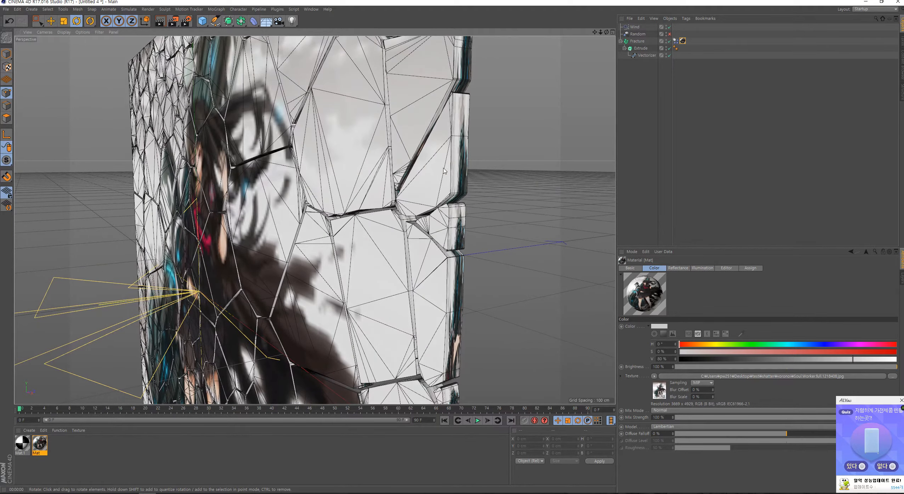
pyautogui.keyDown('alt'); pyautogui.moveTo(445, 171); pyautogui.dragTo(466, 169); pyautogui.keyUp('alt')
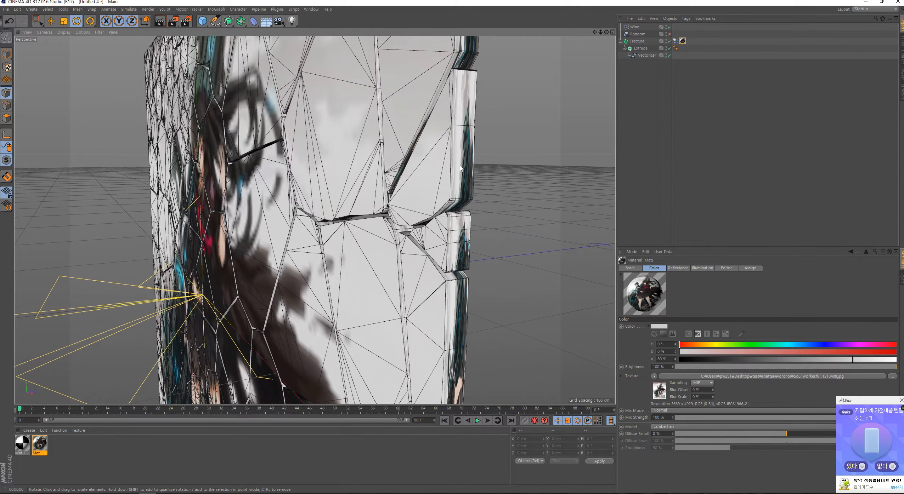
pyautogui.keyDown('alt'); pyautogui.moveTo(461, 169); pyautogui.dragTo(468, 167); pyautogui.keyUp('alt')
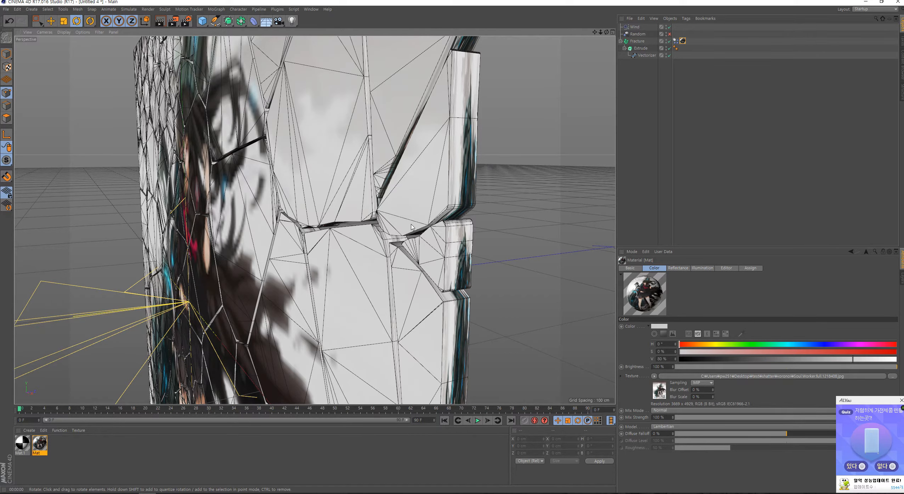
pyautogui.keyDown('alt'); pyautogui.moveTo(449, 154); pyautogui.dragTo(445, 170); pyautogui.keyUp('alt')
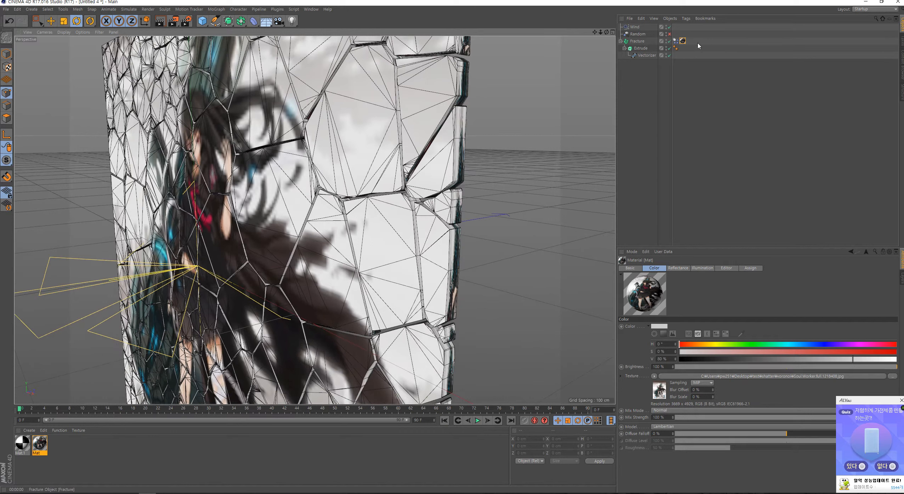
# Restrict the Fracture object's texture tag to the front caps by entering C1 as its Selection.
pyautogui.click(683, 41)
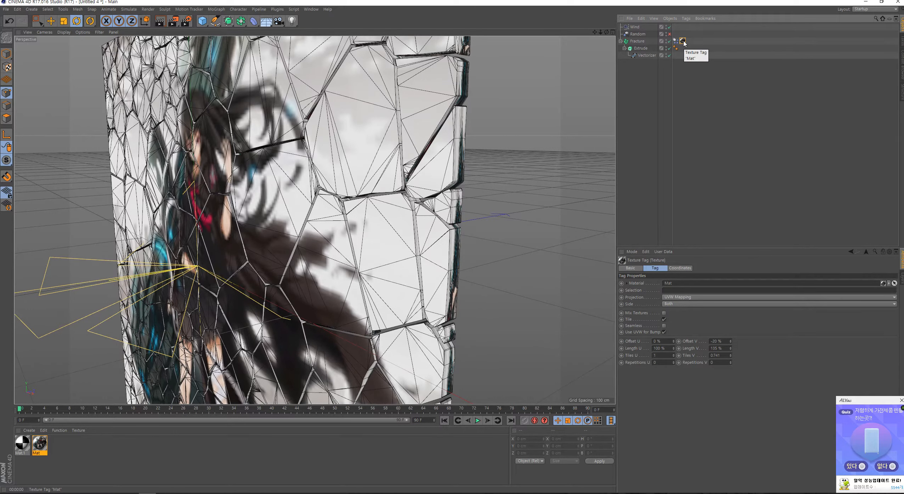
pyautogui.click(685, 288)
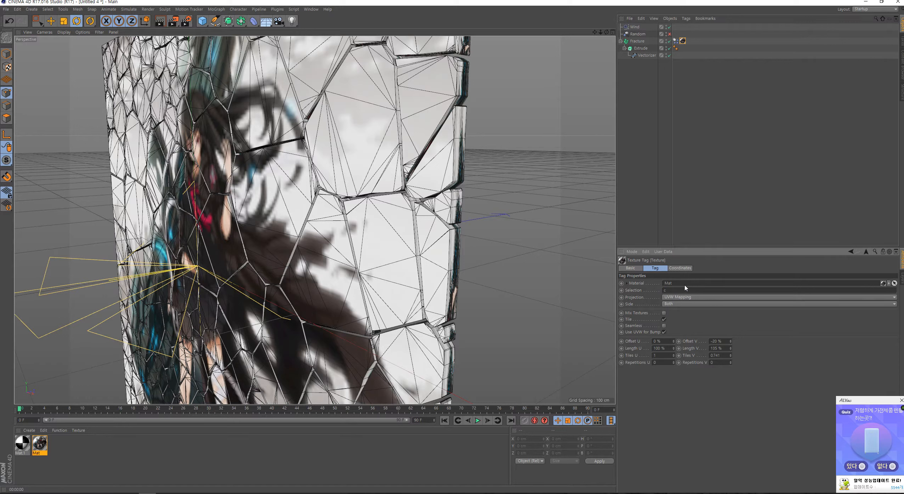
pyautogui.click(704, 139)
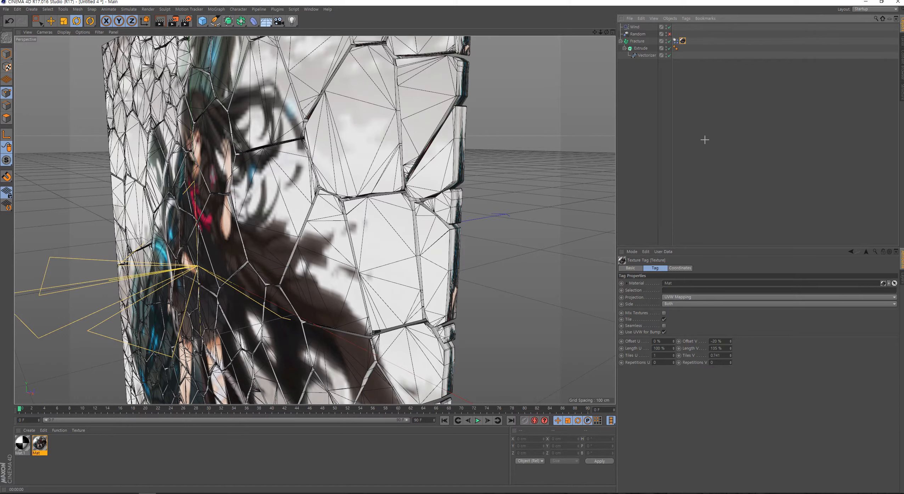
pyautogui.click(682, 41)
pyautogui.click(693, 291)
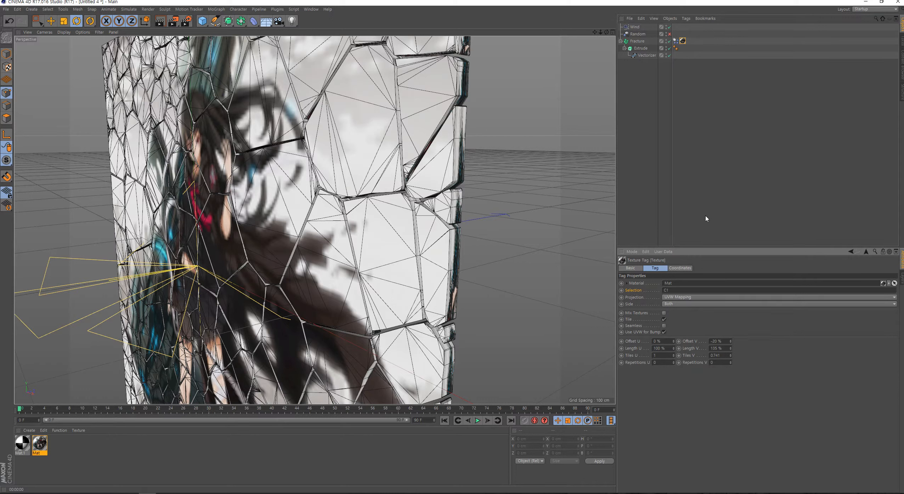
pyautogui.write('C1')
pyautogui.press('Return')
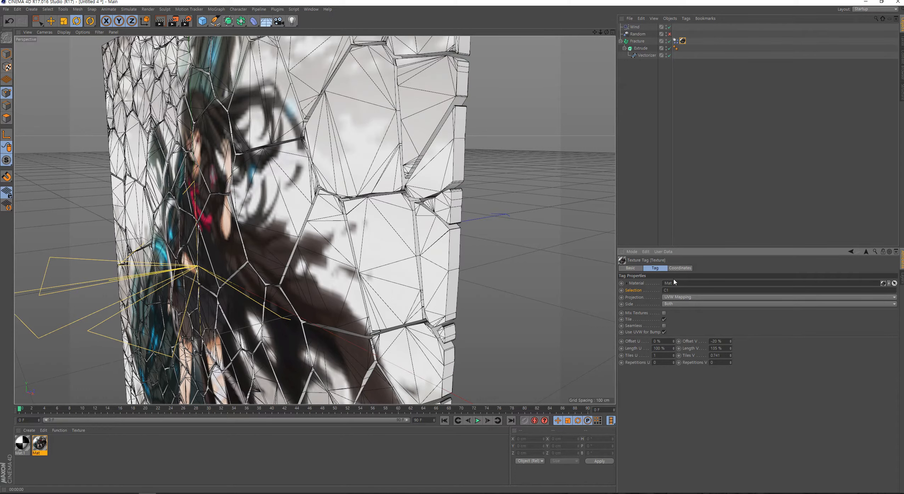
# Set the Extrude object's Start cap to None to inspect which faces C1 covers, and restore it to Cap.
pyautogui.click(640, 49)
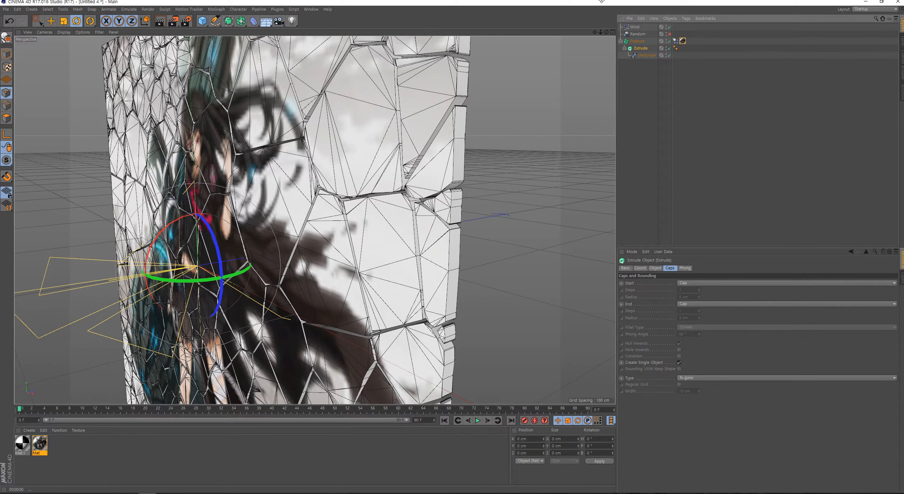
pyautogui.keyDown('alt'); pyautogui.moveTo(442, 163); pyautogui.dragTo(421, 179); pyautogui.keyUp('alt')
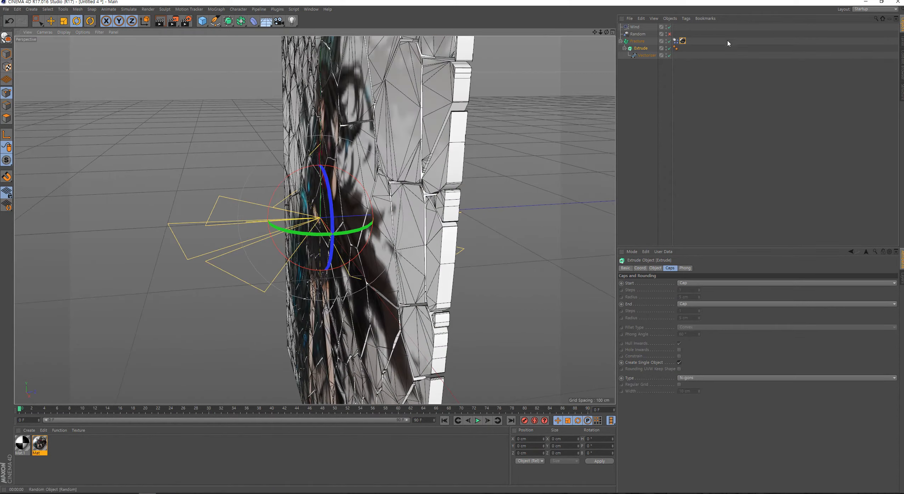
pyautogui.click(683, 284)
pyautogui.click(686, 291)
pyautogui.keyDown('alt'); pyautogui.moveTo(446, 205); pyautogui.dragTo(489, 212); pyautogui.keyUp('alt')
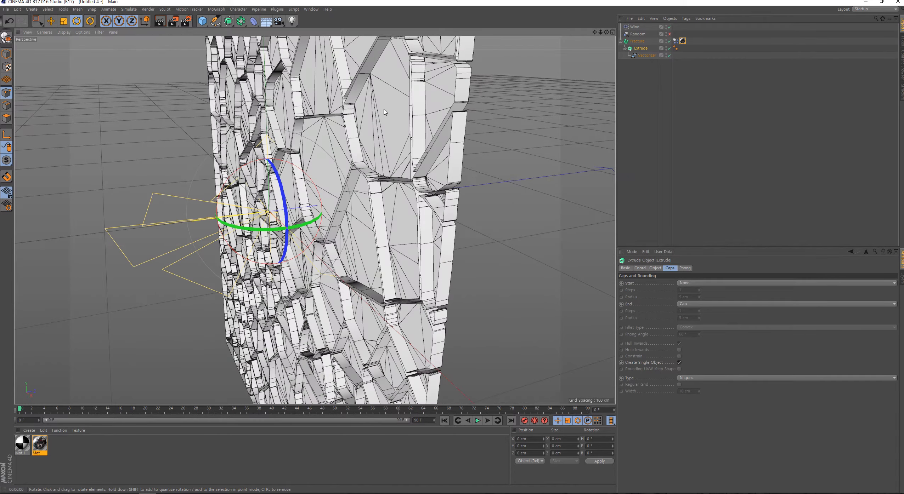
pyautogui.click(696, 285)
pyautogui.click(693, 299)
pyautogui.scroll(-4, 418, 165)
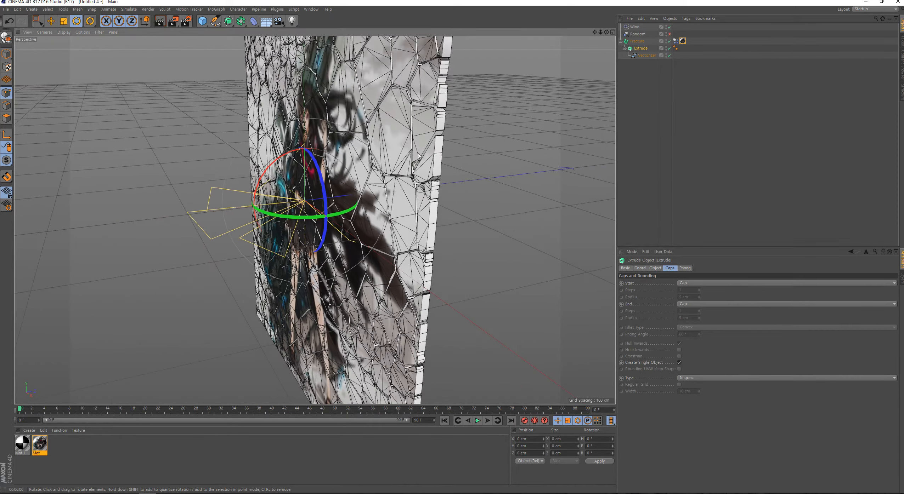
# Duplicate the texture tag on the Fracture object, set the copy's Selection to C2, and check the back of the panel.
pyautogui.keyDown('alt'); pyautogui.moveTo(418, 156); pyautogui.dragTo(297, 138); pyautogui.keyUp('alt')
pyautogui.click(683, 41)
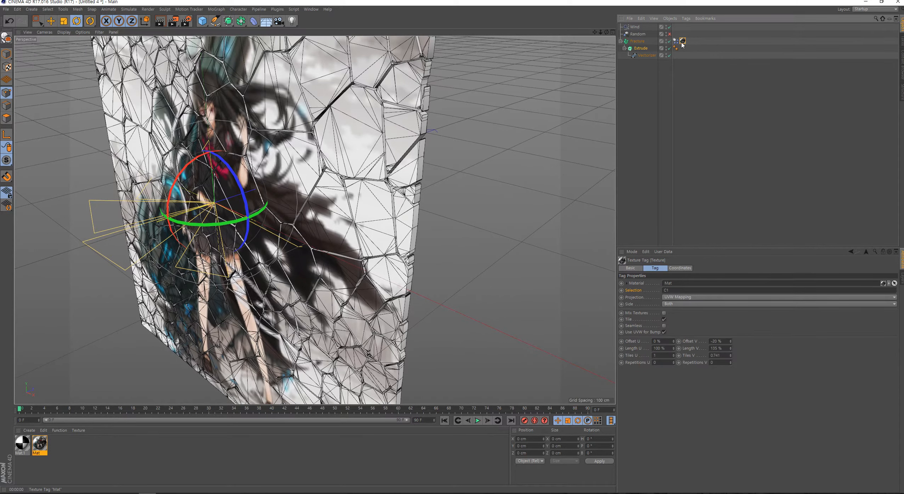
pyautogui.keyDown('ctrl'); pyautogui.moveTo(682, 42); pyautogui.dragTo(694, 43); pyautogui.keyUp('ctrl')
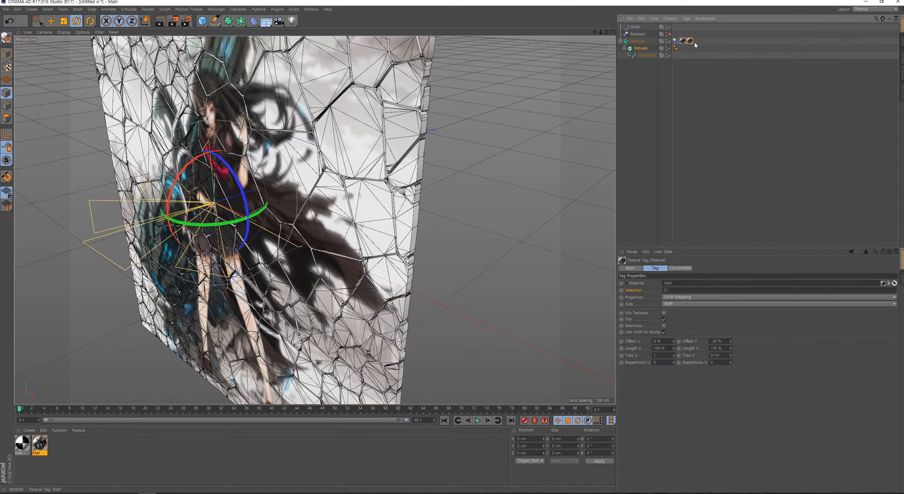
pyautogui.click(678, 291)
pyautogui.press('BackSpace')
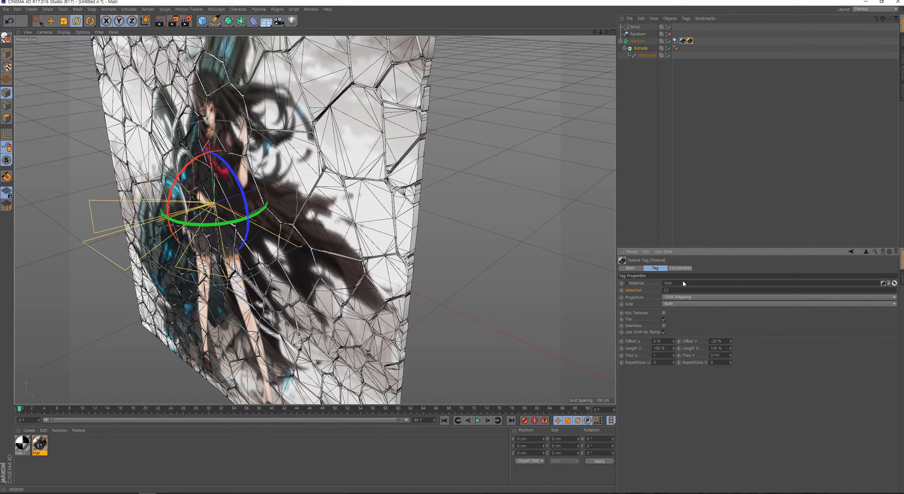
pyautogui.keyDown('alt'); pyautogui.moveTo(405, 142); pyautogui.dragTo(289, 129); pyautogui.keyUp('alt')
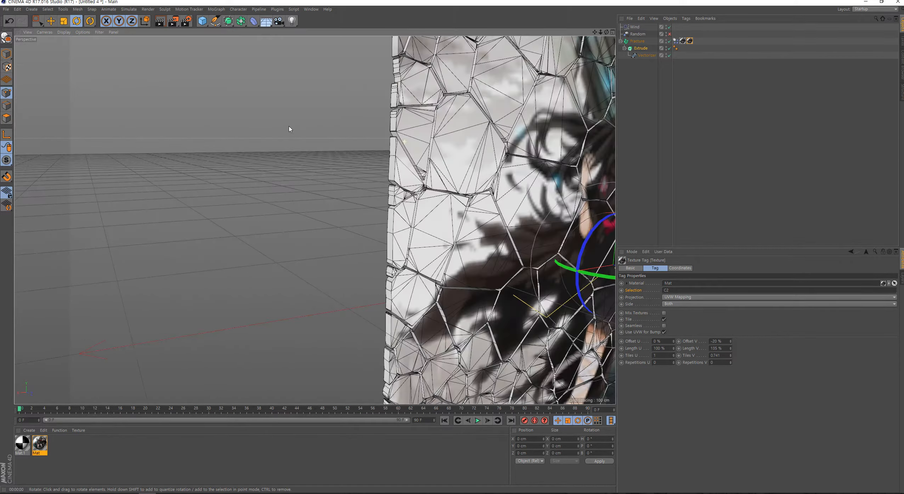
pyautogui.scroll(-5, 535, 177)
pyautogui.keyDown('alt'); pyautogui.moveTo(534, 176); pyautogui.dragTo(485, 189, button='middle'); pyautogui.keyUp('alt')
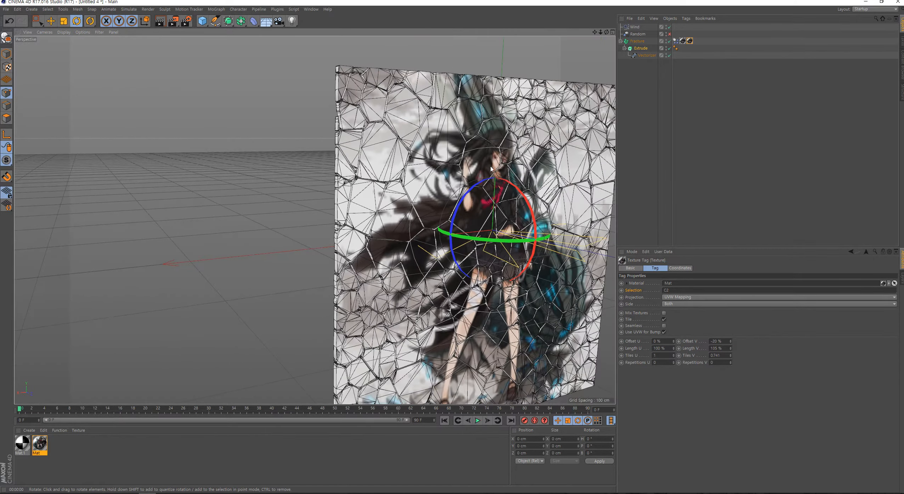
# Create a new material for the side faces of the shattered panel and name it EDGE.
pyautogui.keyDown('alt'); pyautogui.moveTo(469, 163); pyautogui.dragTo(474, 181); pyautogui.keyUp('alt')
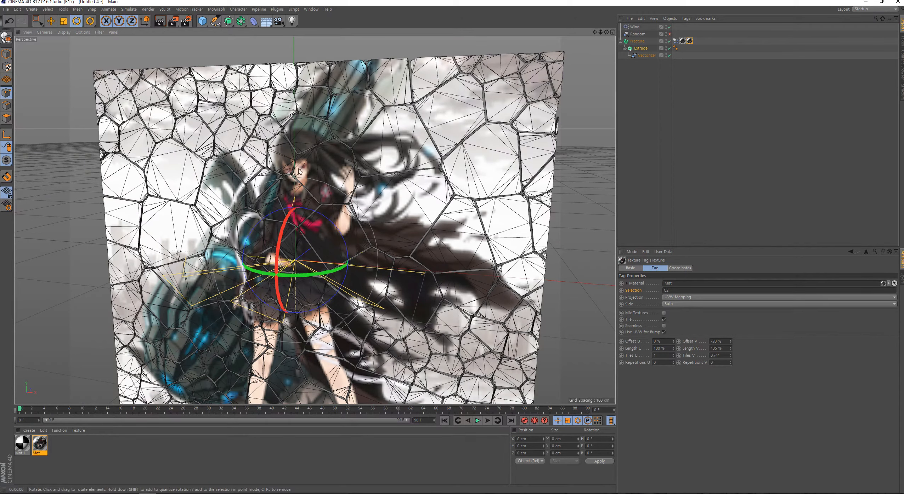
pyautogui.keyDown('alt'); pyautogui.moveTo(301, 172); pyautogui.dragTo(466, 187); pyautogui.keyUp('alt')
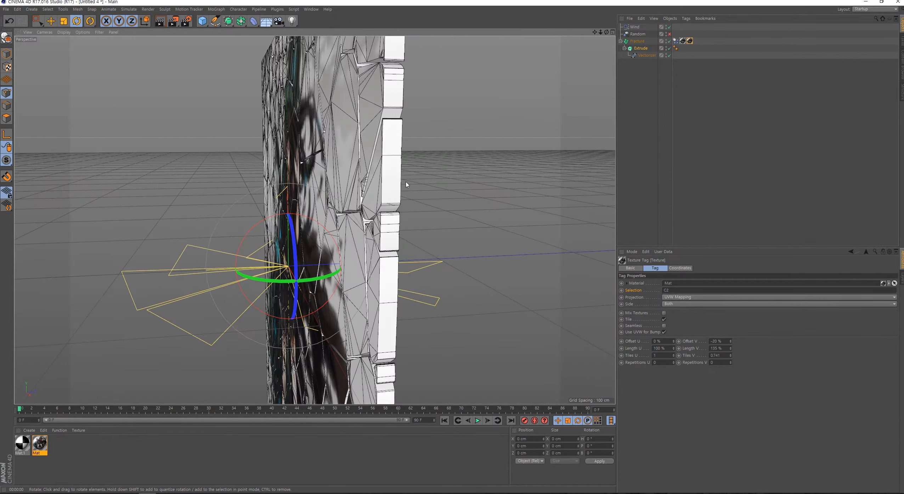
pyautogui.keyDown('alt'); pyautogui.moveTo(406, 184); pyautogui.dragTo(382, 185); pyautogui.keyUp('alt')
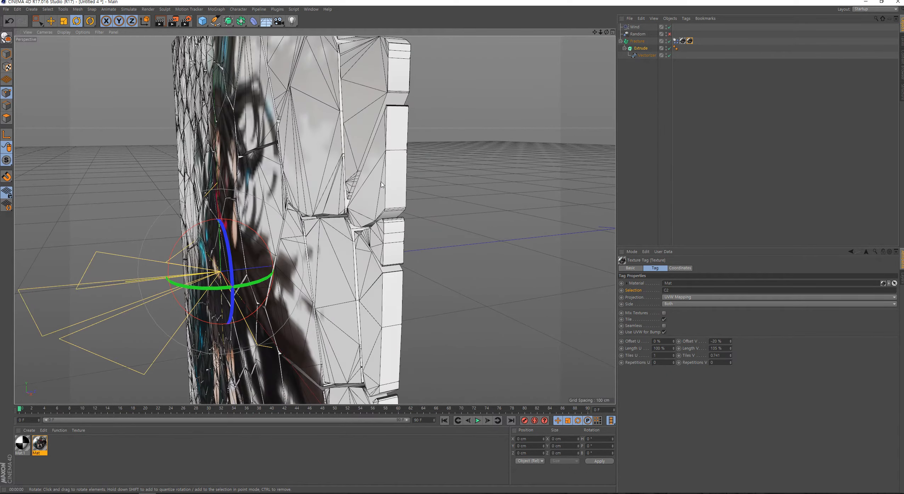
pyautogui.keyDown('alt'); pyautogui.moveTo(397, 199); pyautogui.dragTo(371, 228); pyautogui.keyUp('alt')
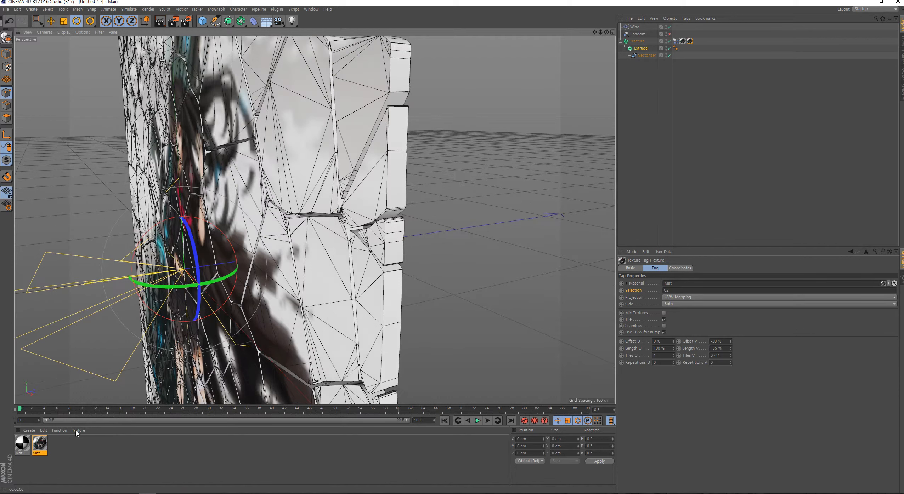
pyautogui.doubleClick(70, 455)
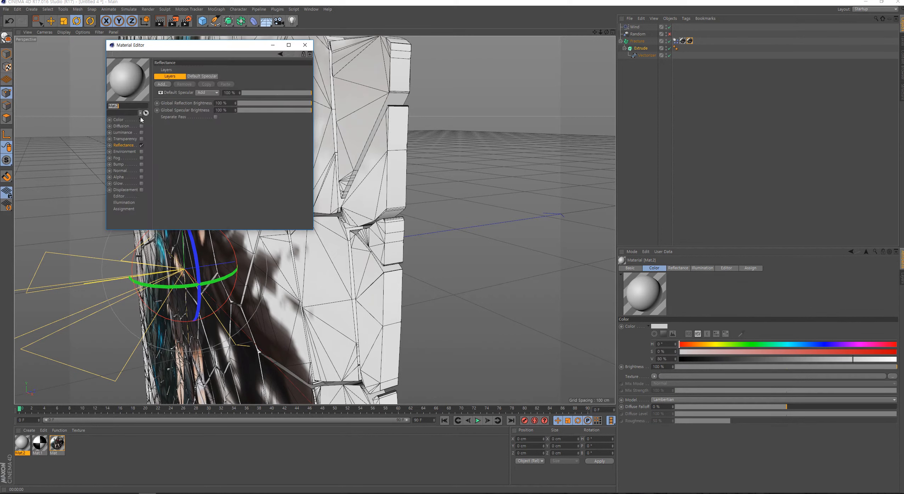
pyautogui.doubleClick(129, 106)
pyautogui.write('EDGE')
pyautogui.press('Return')
# Enable Transparency on the EDGE material and choose the Glass refraction preset.
pyautogui.click(141, 140)
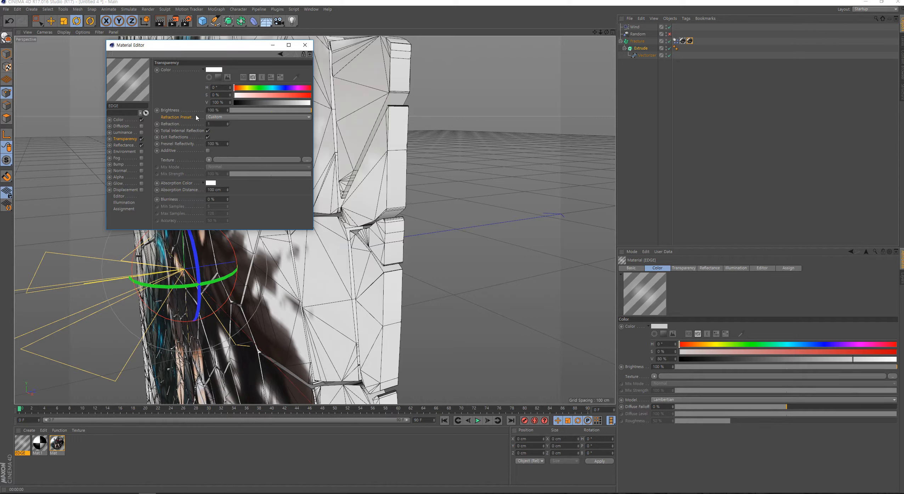
pyautogui.click(229, 117)
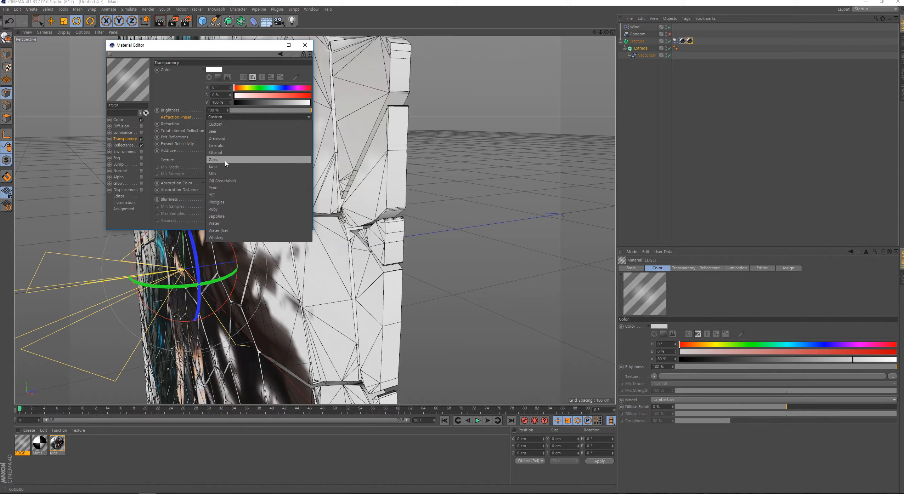
pyautogui.click(214, 160)
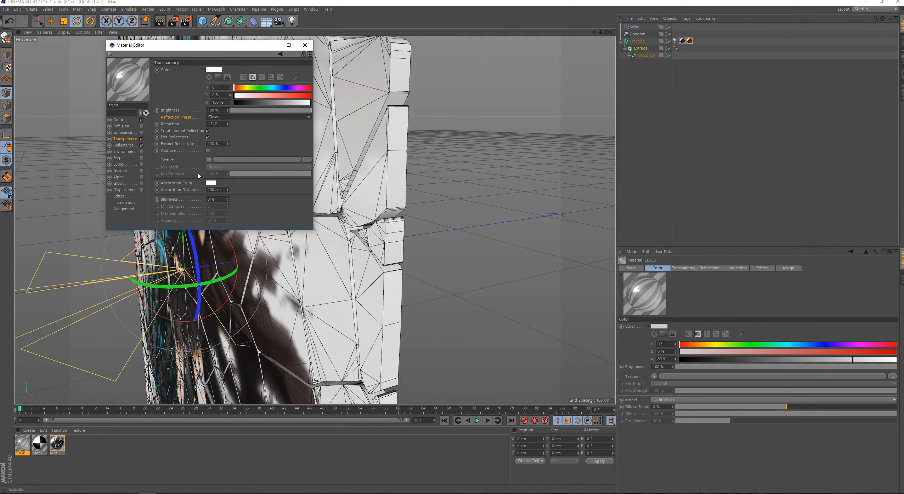
# Set the EDGE material's transparency absorption color to a light blue with 51% saturation and 100% value.
pyautogui.click(210, 182)
pyautogui.moveTo(234, 181); pyautogui.dragTo(224, 181)
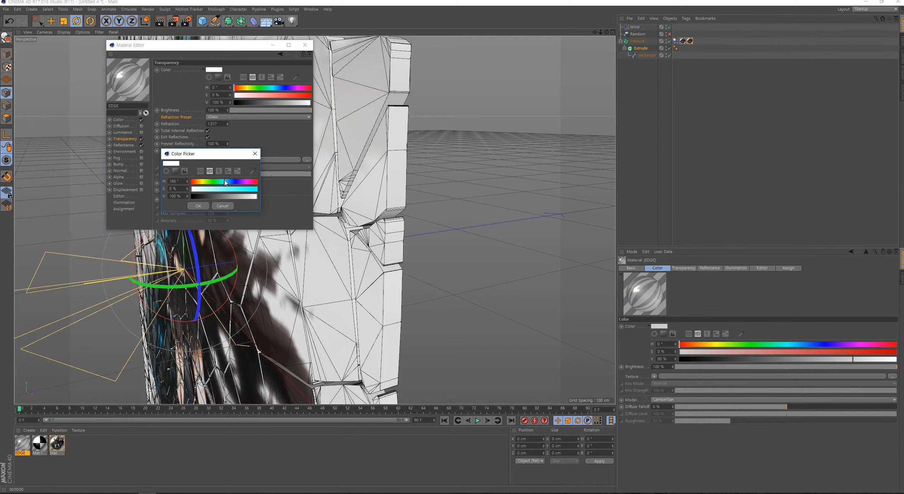
pyautogui.click(225, 189)
pyautogui.click(196, 206)
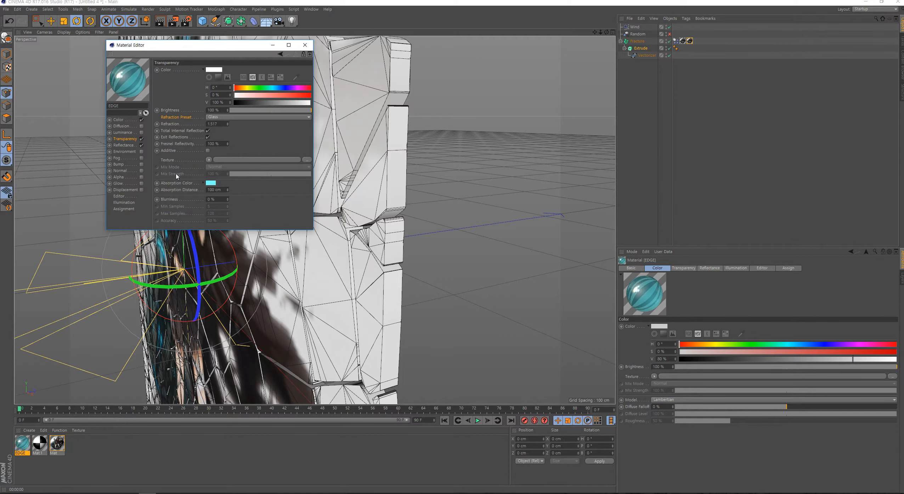
pyautogui.click(209, 184)
pyautogui.click(227, 185)
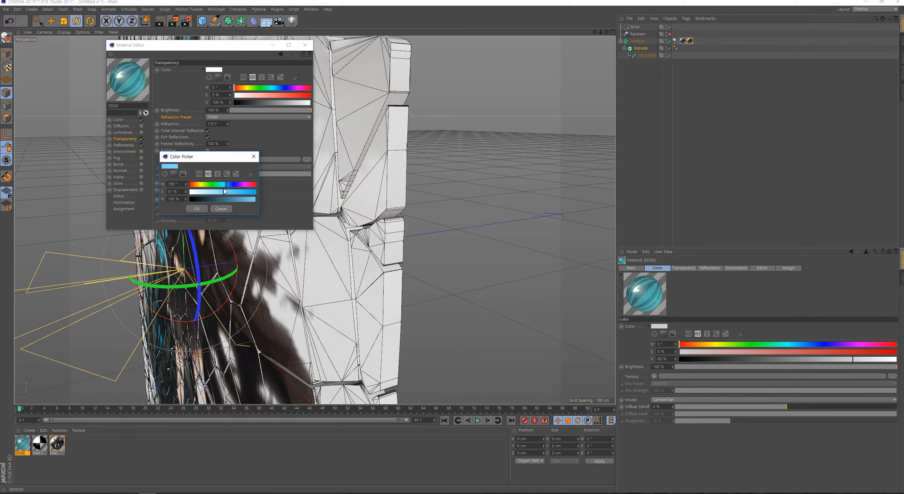
pyautogui.click(197, 209)
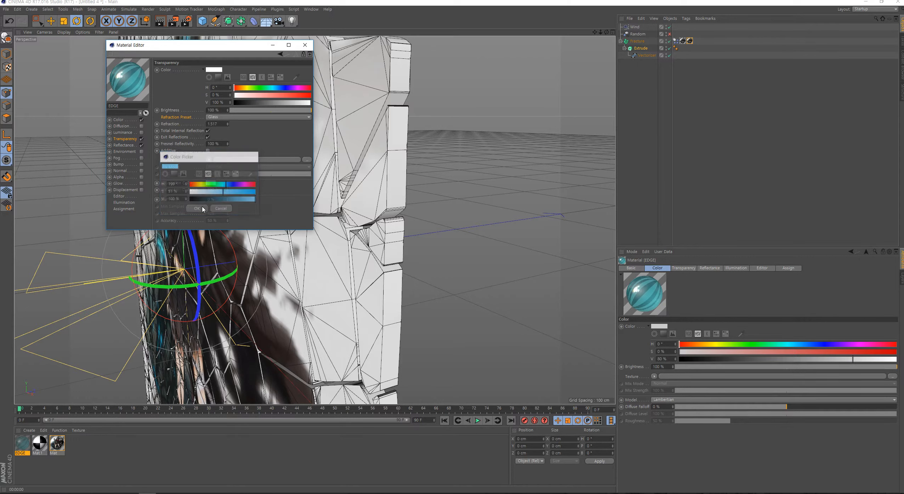
# Enable Bump on the EDGE material, load a Noise shader as its texture, and open the shader's settings.
pyautogui.click(118, 165)
pyautogui.click(141, 165)
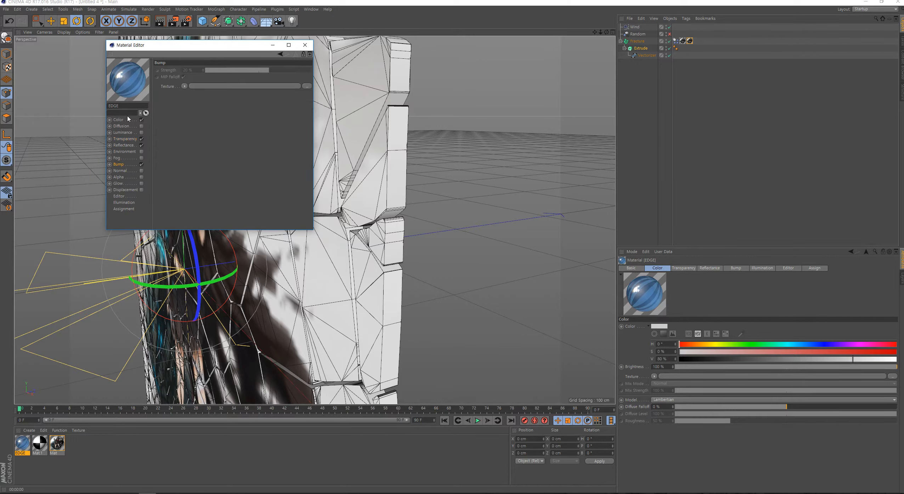
pyautogui.click(184, 87)
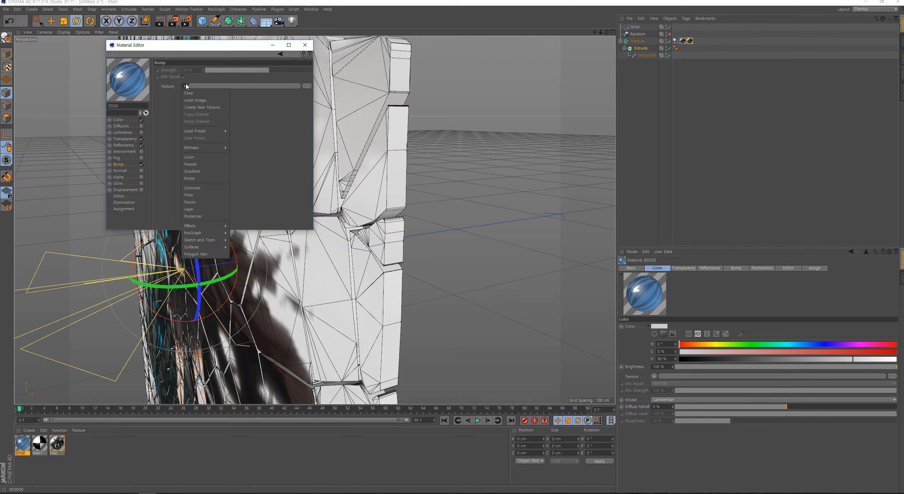
pyautogui.click(202, 179)
pyautogui.click(191, 103)
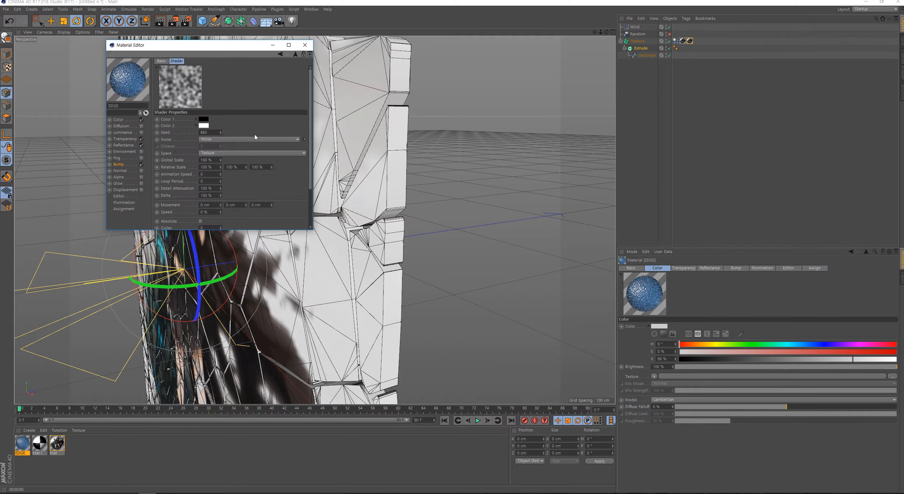
# Try Displaced Turbulence, Gaseous and Hama among the bump shader's noise types, and settle on Luka.
pyautogui.click(304, 140)
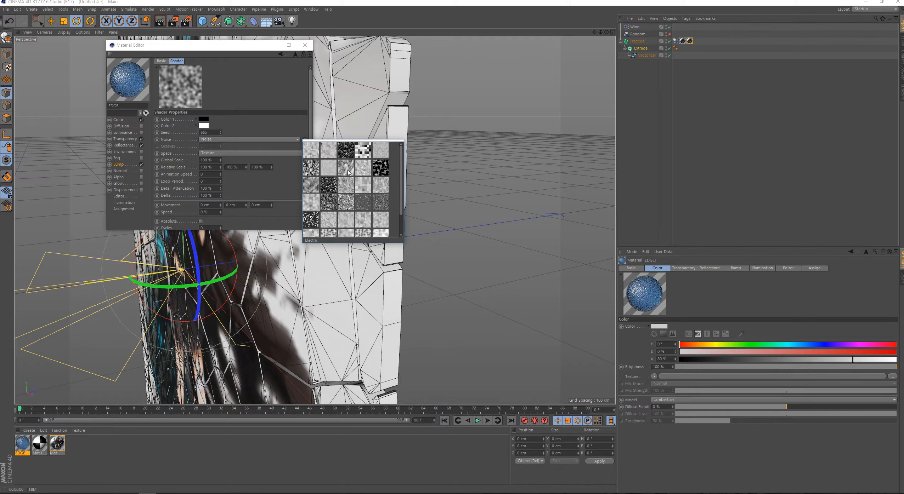
pyautogui.click(327, 169)
pyautogui.click(305, 140)
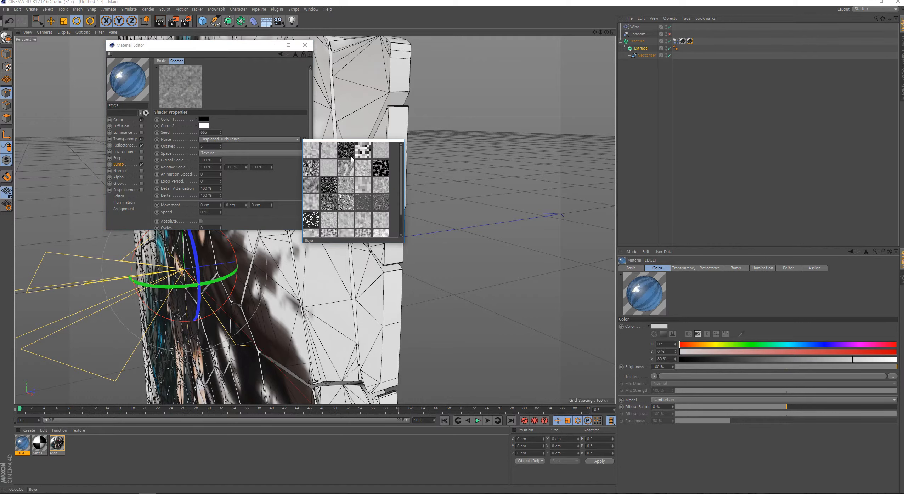
pyautogui.click(346, 168)
pyautogui.click(304, 139)
pyautogui.click(315, 184)
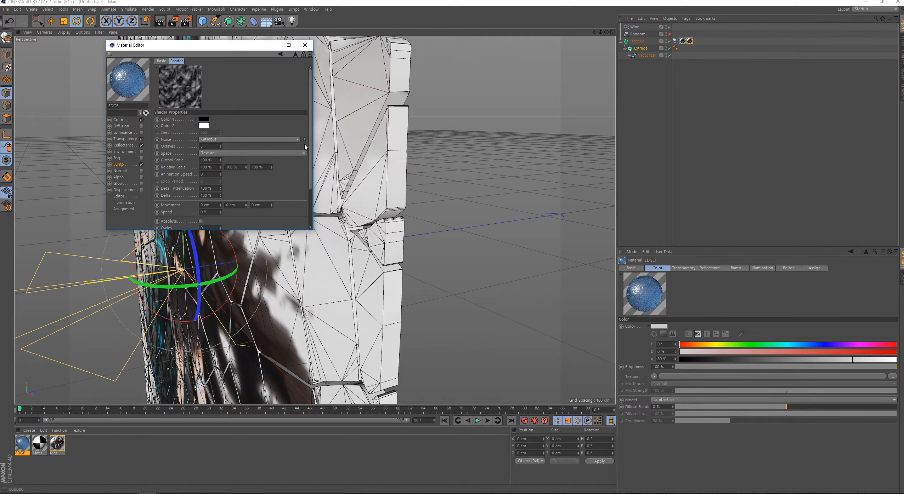
pyautogui.click(305, 140)
pyautogui.click(328, 183)
pyautogui.click(305, 140)
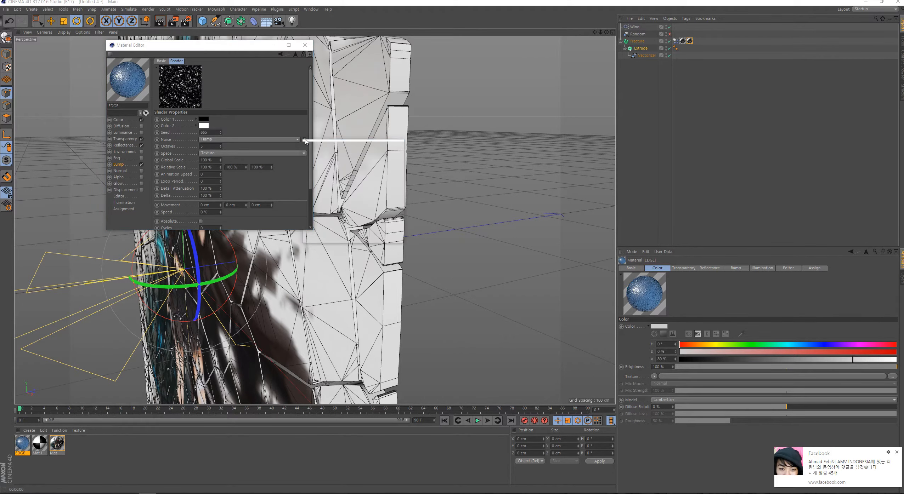
pyautogui.click(345, 187)
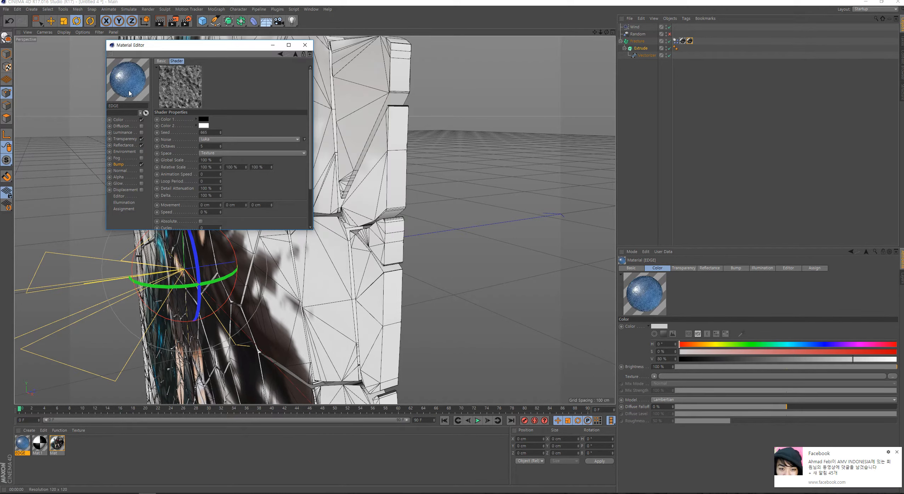
# Set the EDGE material's bump strength to 200% and close the Material Editor.
pyautogui.click(118, 165)
pyautogui.moveTo(196, 70); pyautogui.dragTo(152, 70)
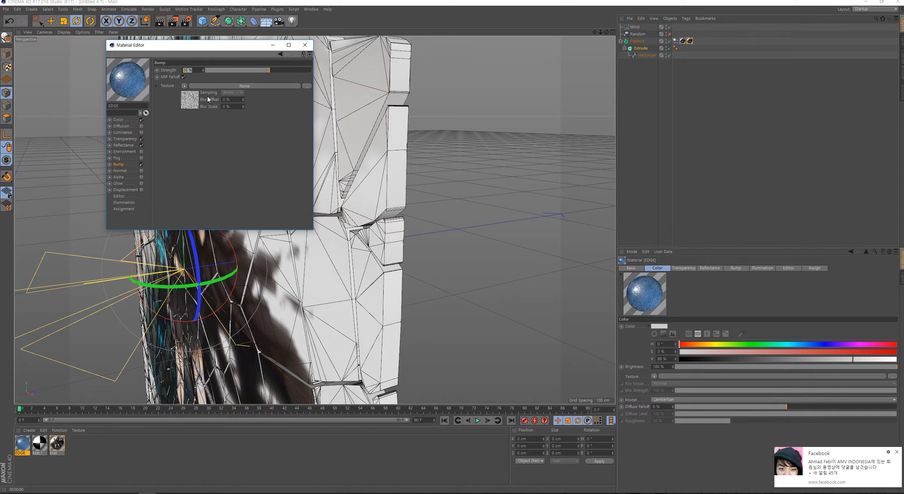
pyautogui.write('2')
pyautogui.press('Return')
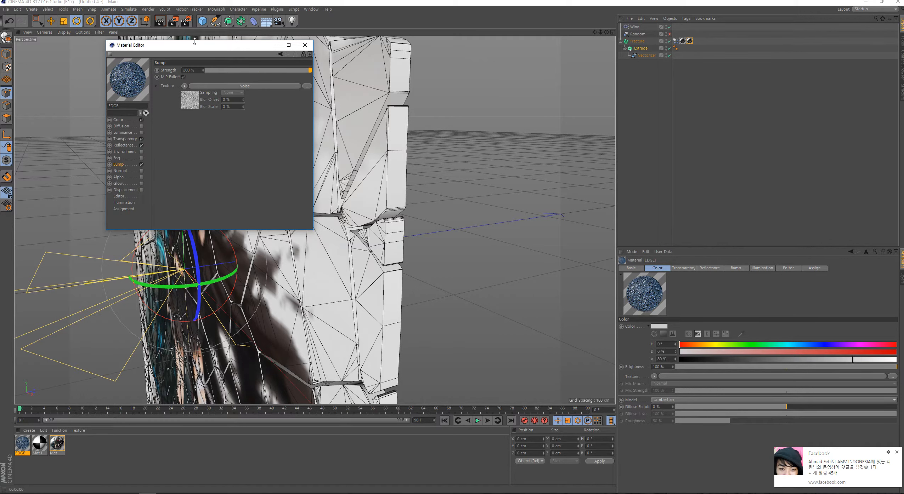
pyautogui.moveTo(195, 42); pyautogui.dragTo(330, 80)
pyautogui.click(441, 85)
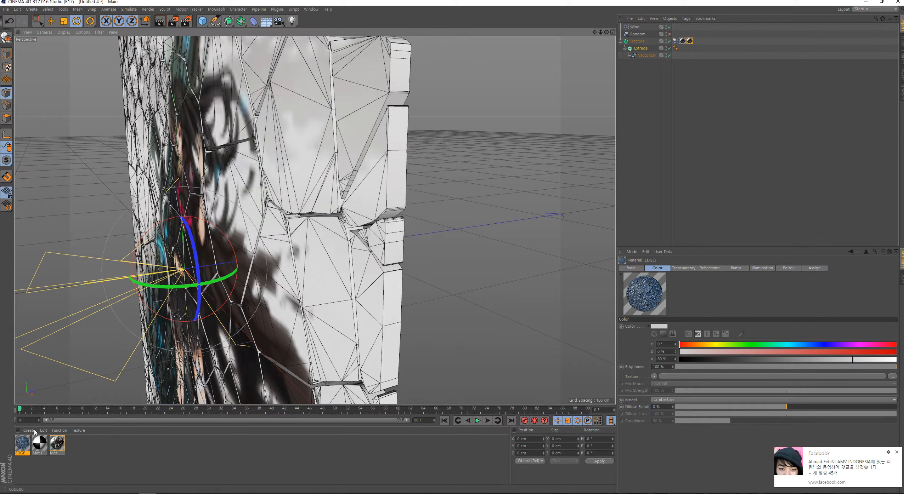
# Apply the EDGE material to the Fracture object and place both image texture tags after the EDGE tag.
pyautogui.moveTo(22, 445)
pyautogui.mouseDown()
pyautogui.moveTo(586, 61)
pyautogui.moveTo(703, 43)
pyautogui.mouseUp()
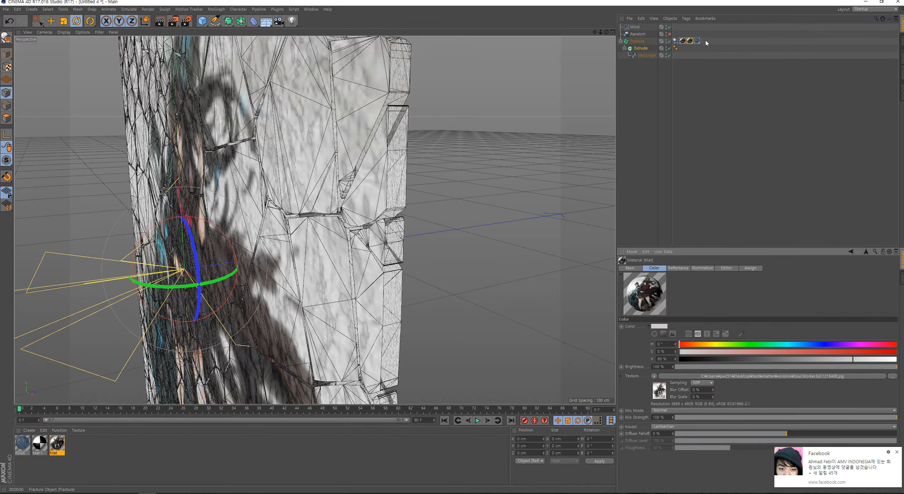
pyautogui.keyDown('ctrl'); pyautogui.click(690, 42); pyautogui.keyUp('ctrl')
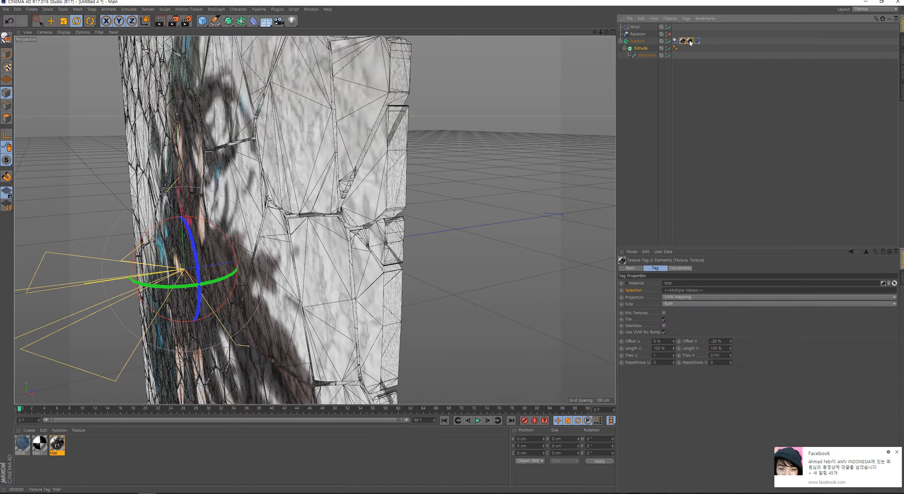
pyautogui.moveTo(703, 43); pyautogui.dragTo(704, 42)
# Render the viewport from the front and again close up to examine the textured panel and its cracks.
pyautogui.keyDown('alt'); pyautogui.moveTo(305, 181); pyautogui.dragTo(387, 173); pyautogui.keyUp('alt')
pyautogui.hotkey('ctrl', 'r')
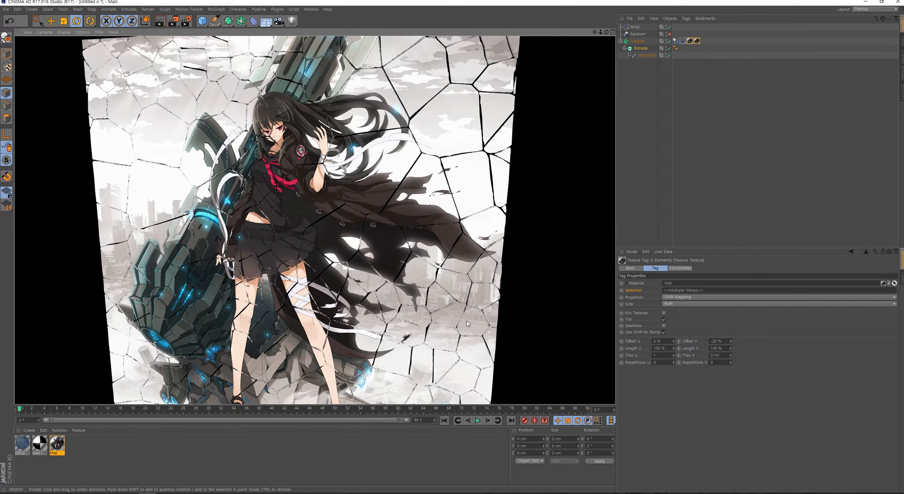
pyautogui.scroll(5, 456, 316)
pyautogui.hotkey('ctrl', 'r')
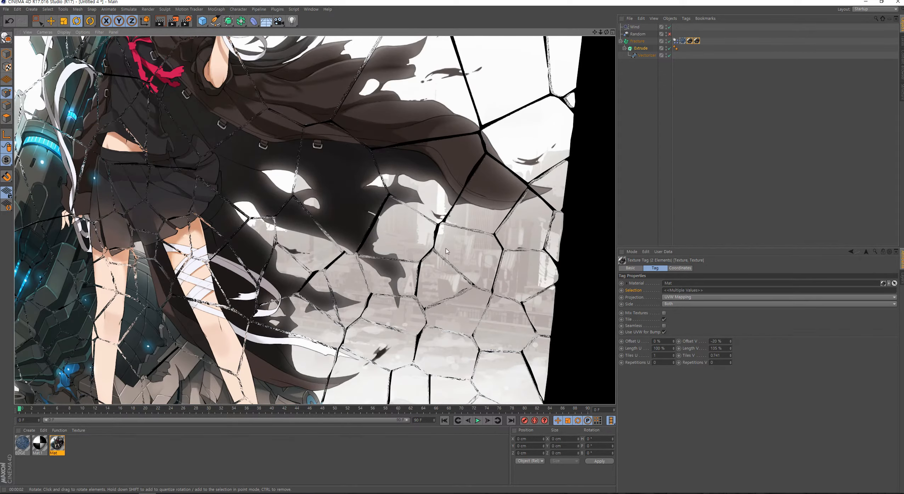
pyautogui.scroll(-6, 452, 151)
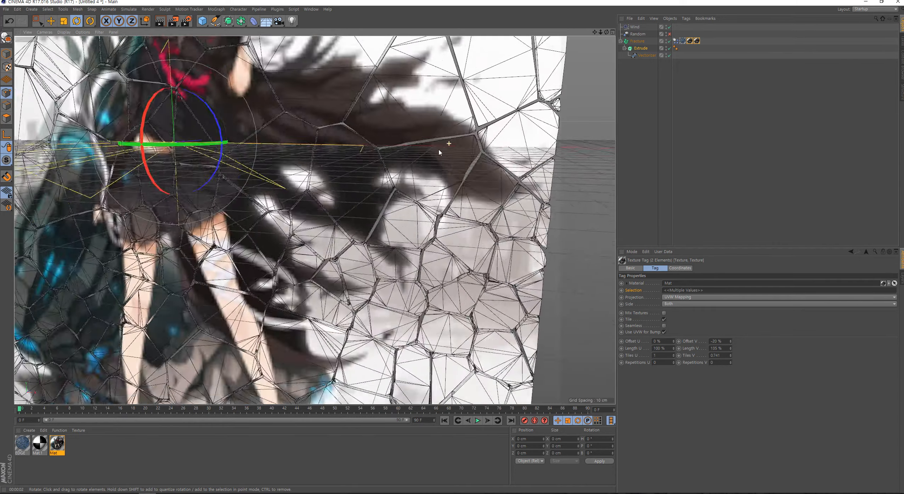
# Enable the Random effector to scatter the pieces, then add a camera and make it the active view.
pyautogui.click(670, 34)
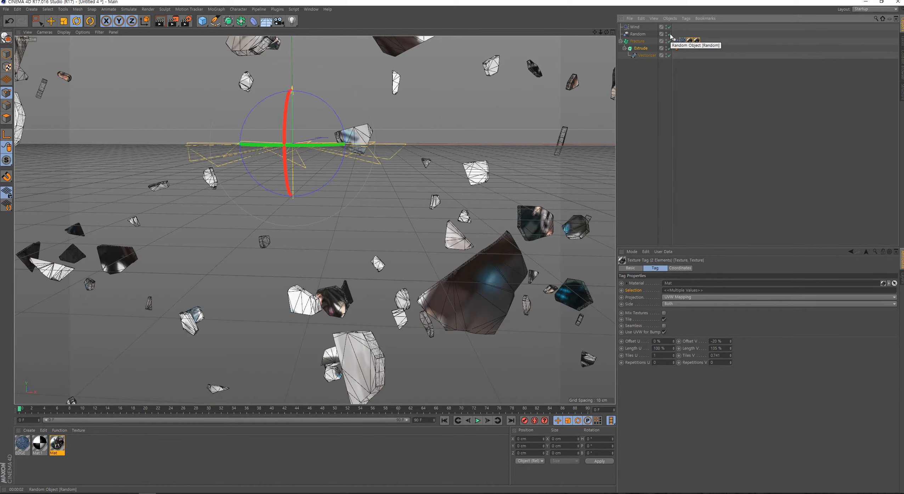
pyautogui.scroll(-3, 361, 134)
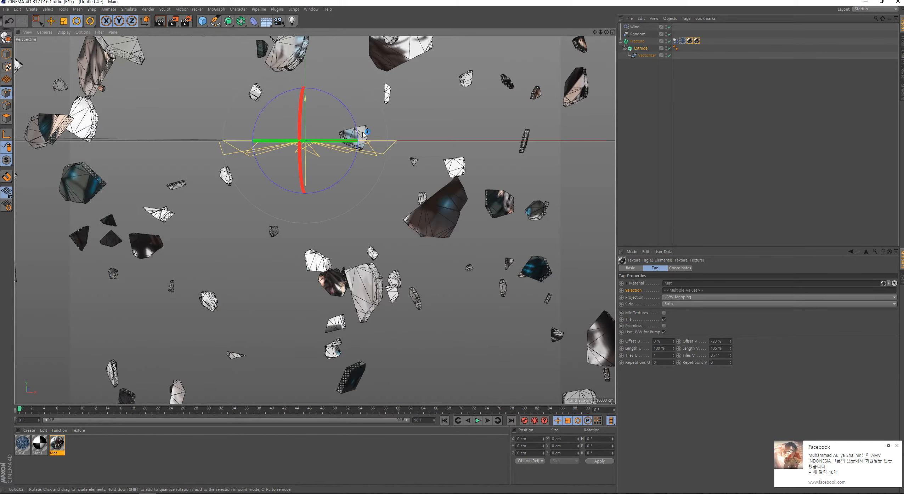
pyautogui.click(279, 20)
pyautogui.click(669, 27)
pyautogui.scroll(-2, 354, 137)
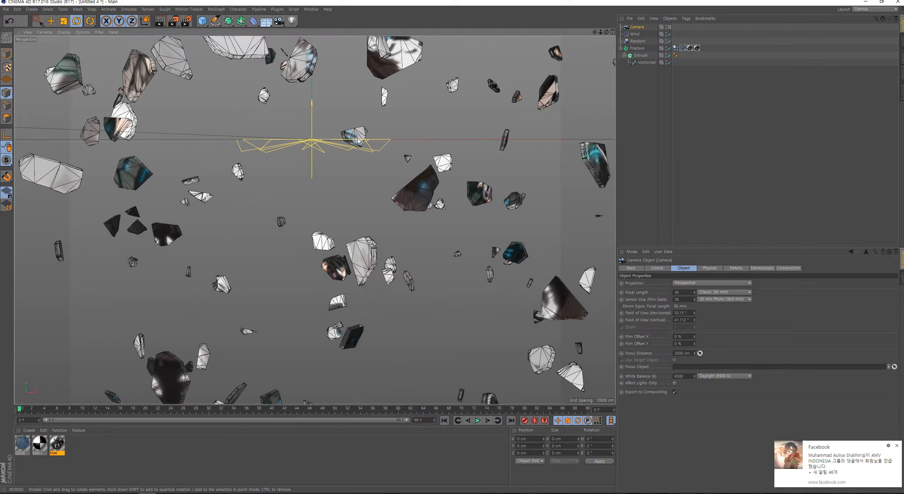
# Reposition and angle the active camera to frame the scattered fragments from closer in.
pyautogui.keyDown('alt'); pyautogui.moveTo(356, 139); pyautogui.dragTo(375, 147, button='middle'); pyautogui.keyUp('alt')
pyautogui.keyDown('alt'); pyautogui.moveTo(375, 146); pyautogui.dragTo(370, 142); pyautogui.keyUp('alt')
pyautogui.keyDown('alt'); pyautogui.moveTo(368, 142); pyautogui.dragTo(375, 176, button='middle'); pyautogui.keyUp('alt')
pyautogui.keyDown('alt'); pyautogui.moveTo(375, 175); pyautogui.dragTo(377, 169); pyautogui.keyUp('alt')
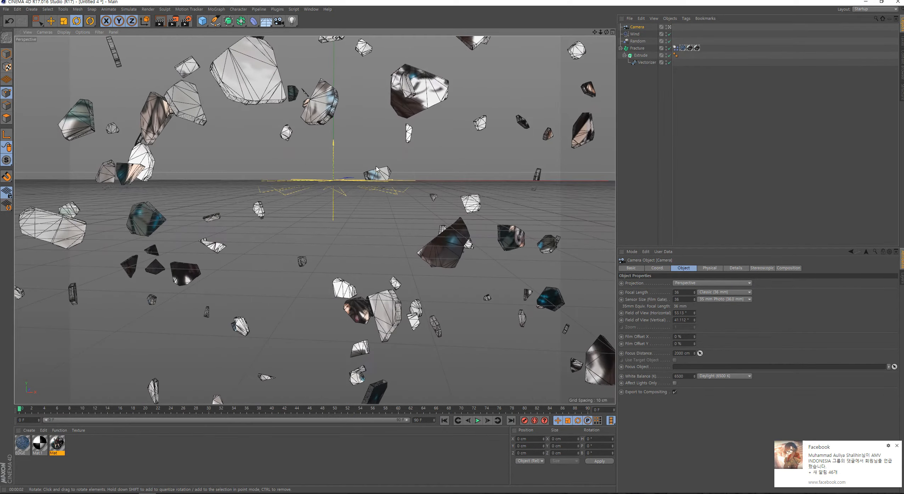
pyautogui.keyDown('alt'); pyautogui.moveTo(376, 169); pyautogui.dragTo(382, 199, button='middle'); pyautogui.keyUp('alt')
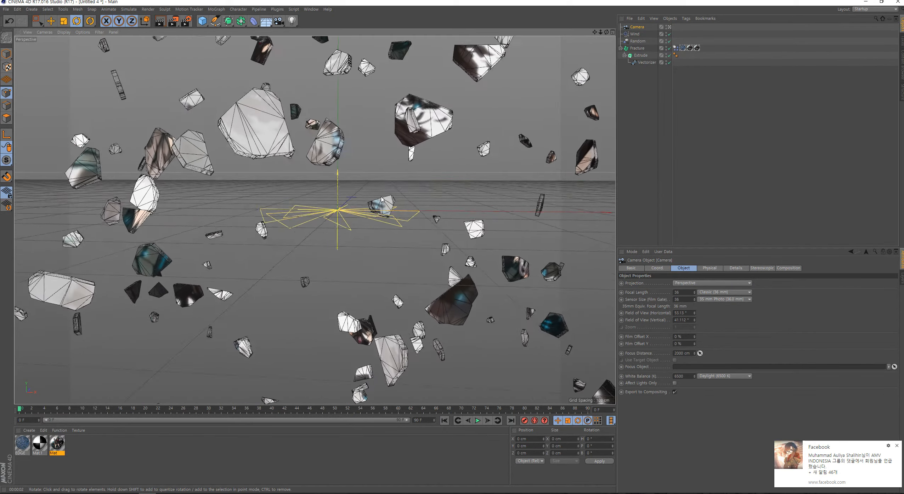
pyautogui.keyDown('alt'); pyautogui.moveTo(382, 199); pyautogui.dragTo(329, 146); pyautogui.keyUp('alt')
pyautogui.keyDown('alt'); pyautogui.moveTo(328, 146); pyautogui.dragTo(320, 146, button='middle'); pyautogui.keyUp('alt')
pyautogui.keyDown('alt'); pyautogui.moveTo(321, 145); pyautogui.dragTo(337, 153, button='right'); pyautogui.keyUp('alt')
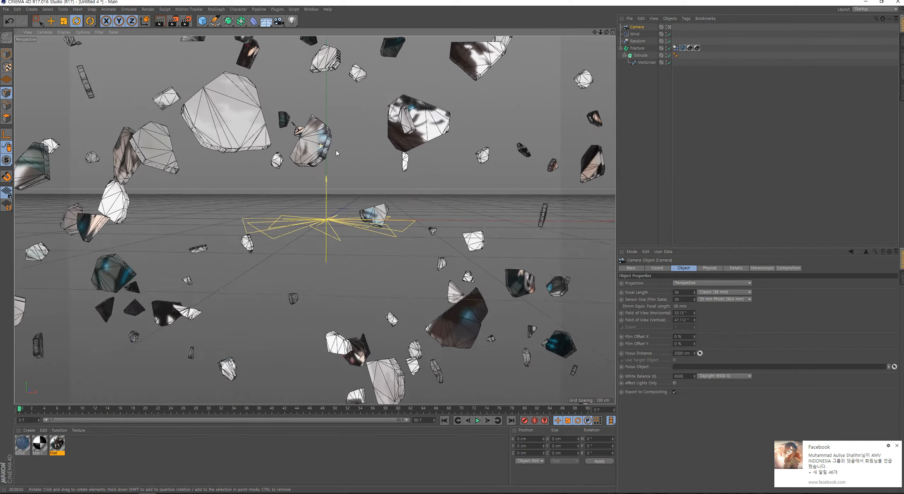
pyautogui.keyDown('alt'); pyautogui.moveTo(337, 154); pyautogui.dragTo(330, 144); pyautogui.keyUp('alt')
pyautogui.moveTo(313, 145)
pyautogui.keyDown('alt'); pyautogui.mouseDown(button='right')
pyautogui.moveTo(335, 149)
pyautogui.moveTo(318, 153)
pyautogui.mouseUp(button='right'); pyautogui.keyUp('alt')
pyautogui.keyDown('alt'); pyautogui.moveTo(318, 152); pyautogui.dragTo(332, 159, button='middle'); pyautogui.keyUp('alt')
pyautogui.keyDown('alt'); pyautogui.moveTo(332, 159); pyautogui.dragTo(333, 155); pyautogui.keyUp('alt')
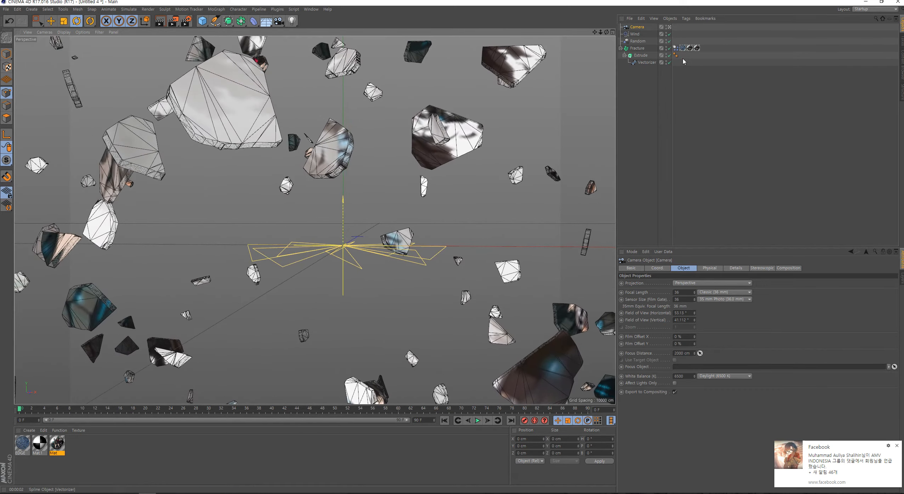
# Leave the camera view, add a light, and position it in front of the fragments to one side of the camera.
pyautogui.click(669, 28)
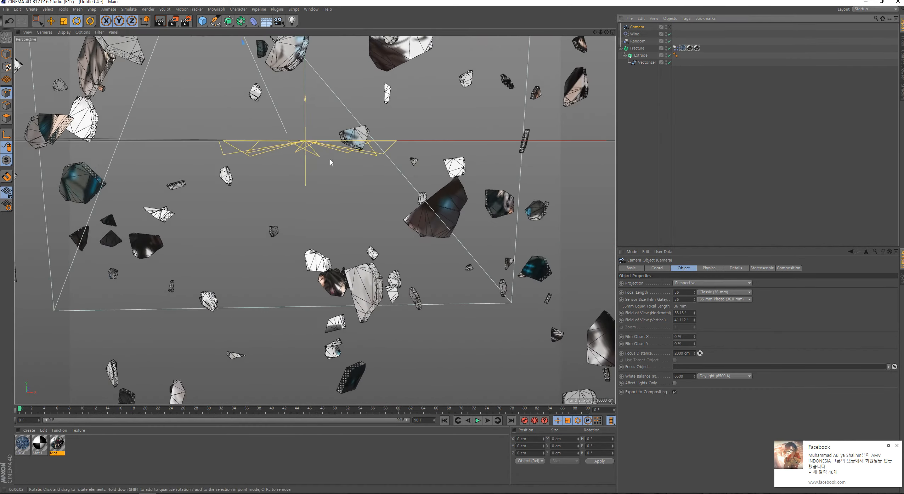
pyautogui.keyDown('alt'); pyautogui.moveTo(287, 57); pyautogui.dragTo(282, 82); pyautogui.keyUp('alt')
pyautogui.keyDown('alt'); pyautogui.moveTo(288, 84); pyautogui.dragTo(290, 119, button='middle'); pyautogui.keyUp('alt')
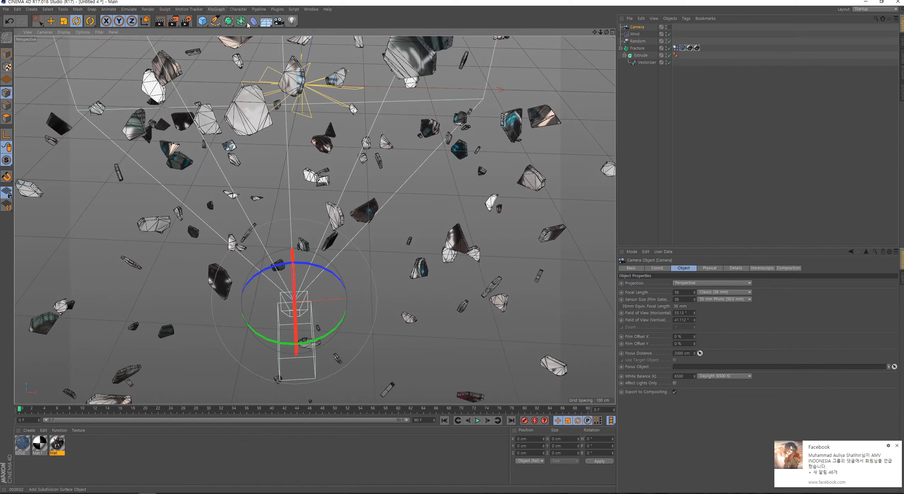
pyautogui.click(292, 21)
pyautogui.scroll(-5, 302, 96)
pyautogui.keyDown('alt'); pyautogui.moveTo(303, 101); pyautogui.dragTo(253, 152); pyautogui.keyUp('alt')
pyautogui.press('e')
pyautogui.keyDown('alt'); pyautogui.moveTo(312, 82); pyautogui.dragTo(322, 37); pyautogui.keyUp('alt')
# Rename the new light as key Light.
pyautogui.click(638, 27)
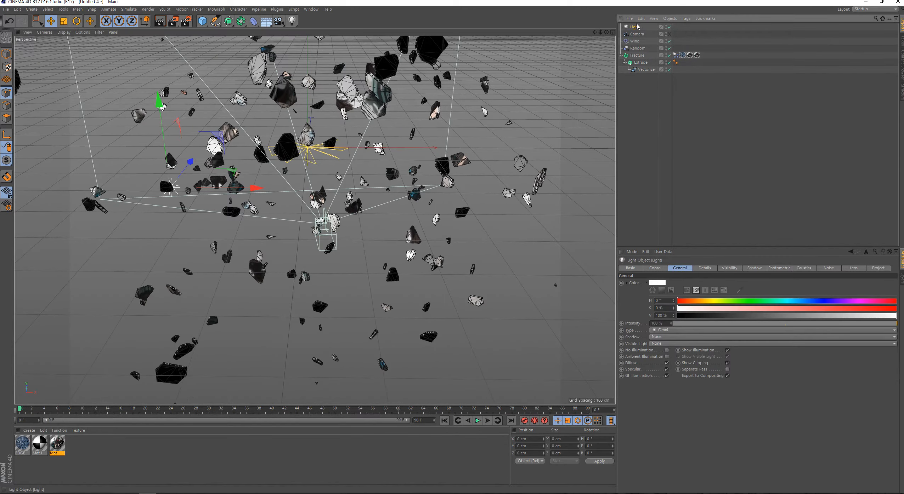
pyautogui.doubleClick(638, 27)
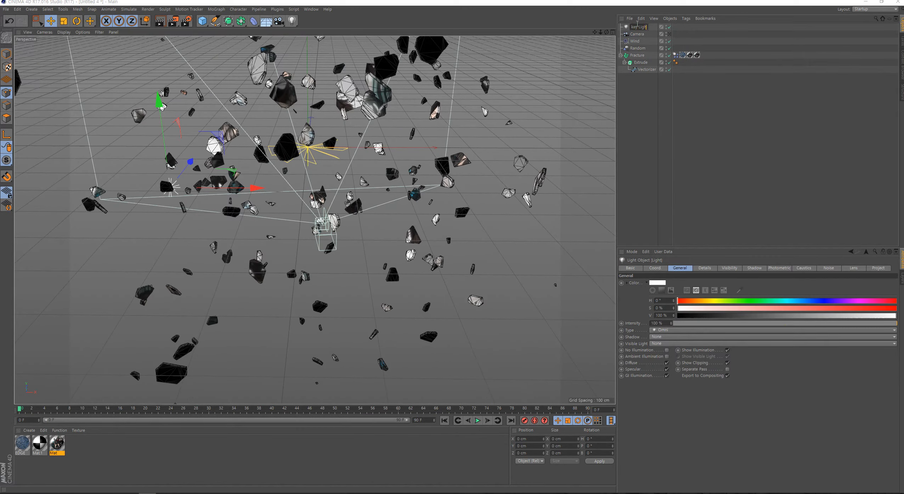
pyautogui.write('key Light')
pyautogui.press('Return')
# Copy the key light to the opposite side of the camera, nudge the original inward, and rename the copy fill Light.
pyautogui.keyDown('alt'); pyautogui.moveTo(302, 109); pyautogui.dragTo(510, 192); pyautogui.keyUp('alt')
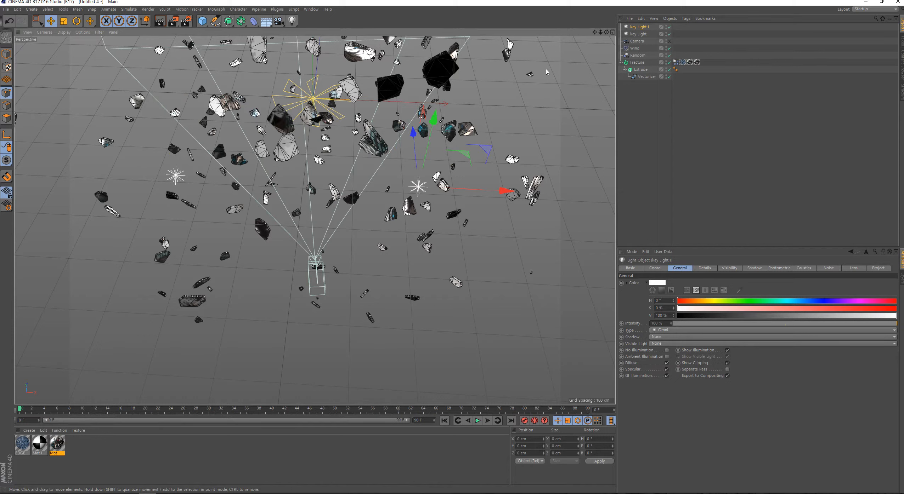
pyautogui.click(638, 34)
pyautogui.moveTo(253, 182); pyautogui.dragTo(266, 184)
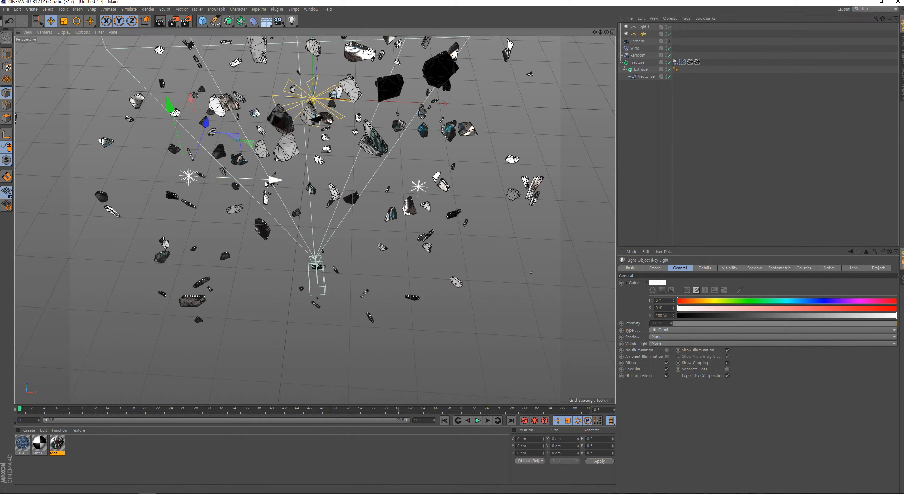
pyautogui.click(641, 27)
pyautogui.doubleClick(642, 27)
pyautogui.write('fil')
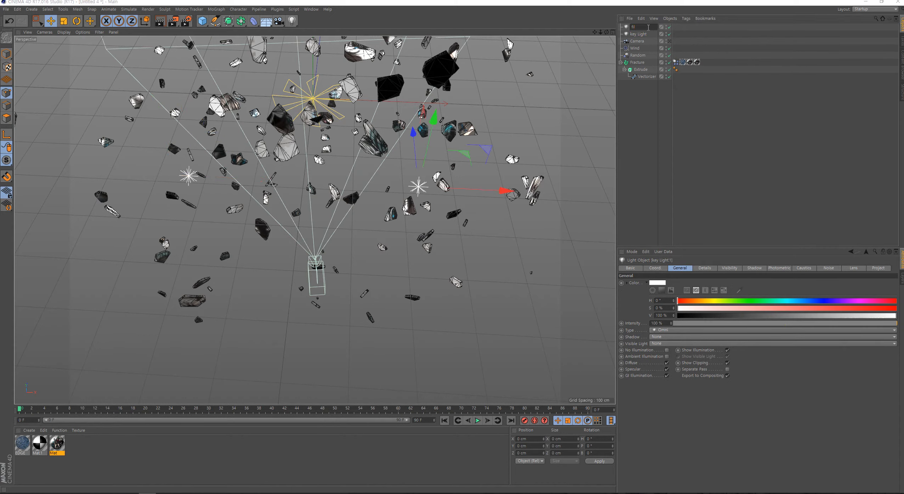
pyautogui.write('l Light')
pyautogui.press('Return')
# Copy the fill light, place the copy behind the fragments facing the camera, and rename it rim Light.
pyautogui.keyDown('alt'); pyautogui.moveTo(289, 150); pyautogui.dragTo(275, 237, button='middle'); pyautogui.keyUp('alt')
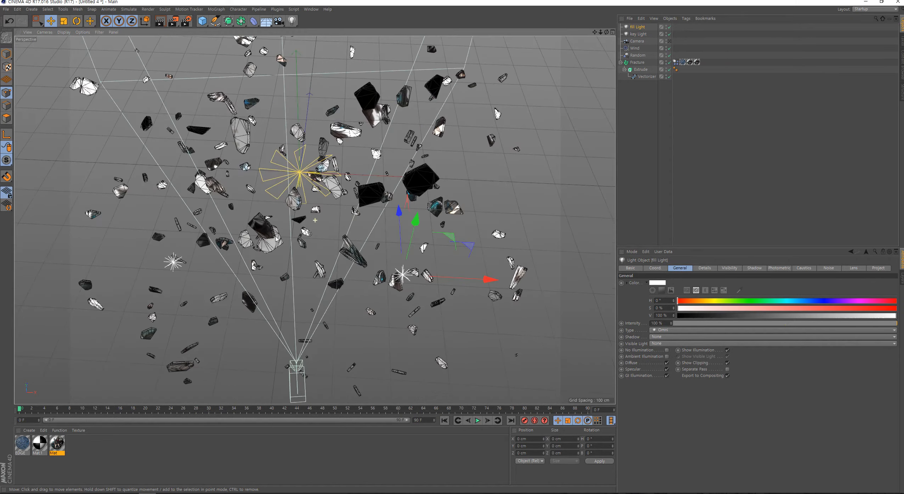
pyautogui.keyDown('alt'); pyautogui.moveTo(327, 190); pyautogui.dragTo(325, 212); pyautogui.keyUp('alt')
pyautogui.scroll(-4, 325, 212)
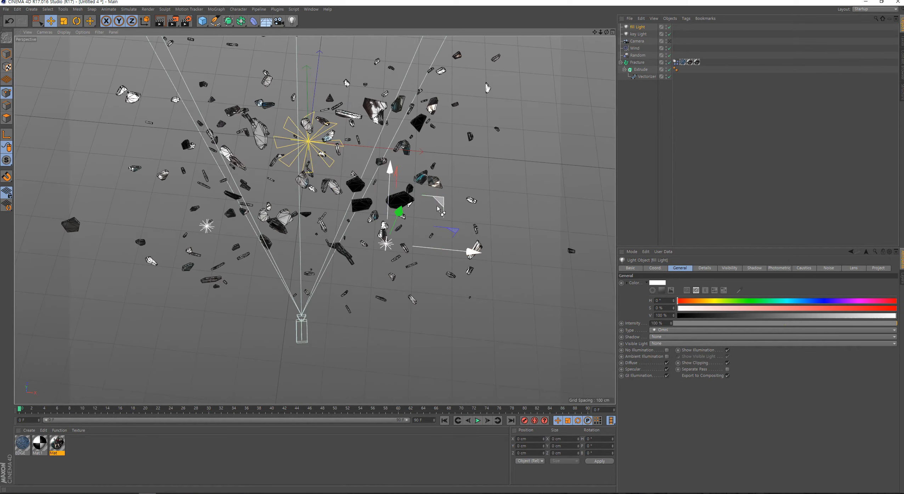
pyautogui.moveTo(437, 205); pyautogui.dragTo(384, 2)
pyautogui.keyDown('alt'); pyautogui.moveTo(367, 109); pyautogui.dragTo(373, 327, button='middle'); pyautogui.keyUp('alt')
pyautogui.moveTo(382, 171); pyautogui.dragTo(390, 65)
pyautogui.keyDown('alt'); pyautogui.moveTo(329, 201); pyautogui.dragTo(399, 237); pyautogui.keyUp('alt')
pyautogui.doubleClick(639, 27)
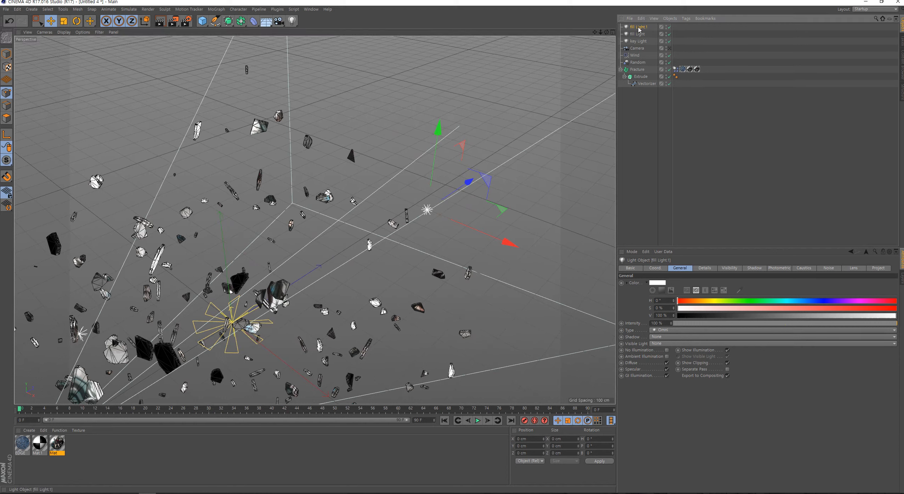
pyautogui.write('rim')
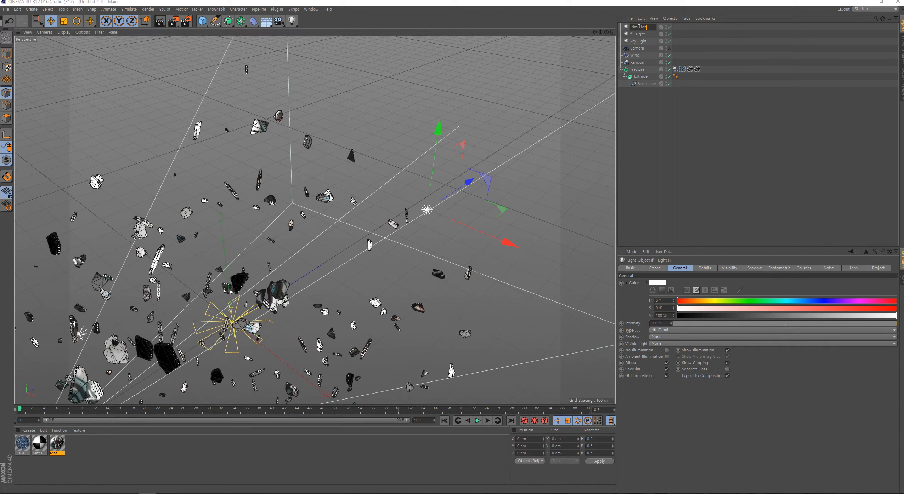
pyautogui.press('Return')
# Place fill Light below key Light in the object order and set its intensity to 70%.
pyautogui.click(637, 34)
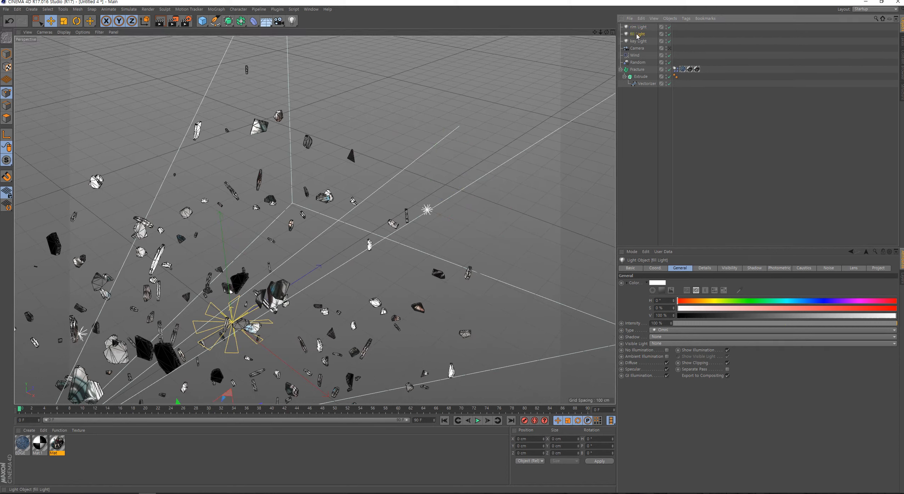
pyautogui.moveTo(637, 35); pyautogui.dragTo(639, 45)
pyautogui.scroll(-3, 333, 243)
pyautogui.keyDown('alt'); pyautogui.moveTo(332, 242); pyautogui.dragTo(451, 171, button='middle'); pyautogui.keyUp('alt')
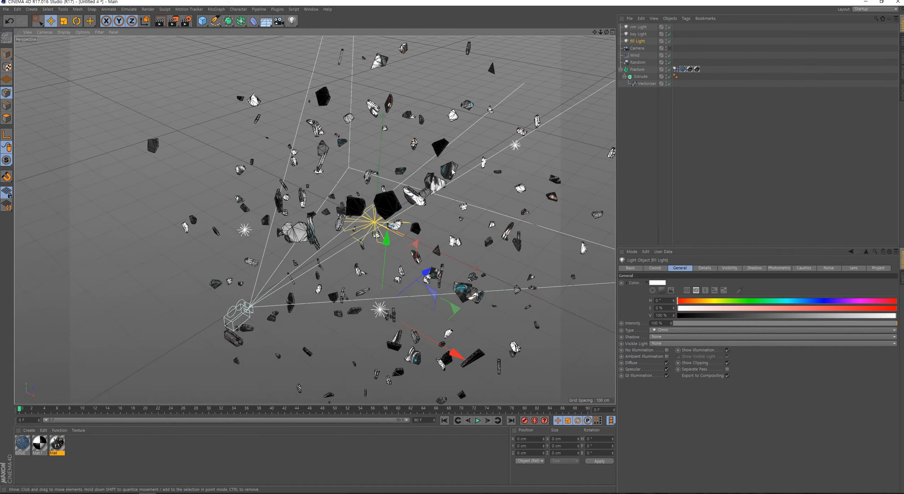
pyautogui.keyDown('alt'); pyautogui.moveTo(452, 171); pyautogui.dragTo(471, 173); pyautogui.keyUp('alt')
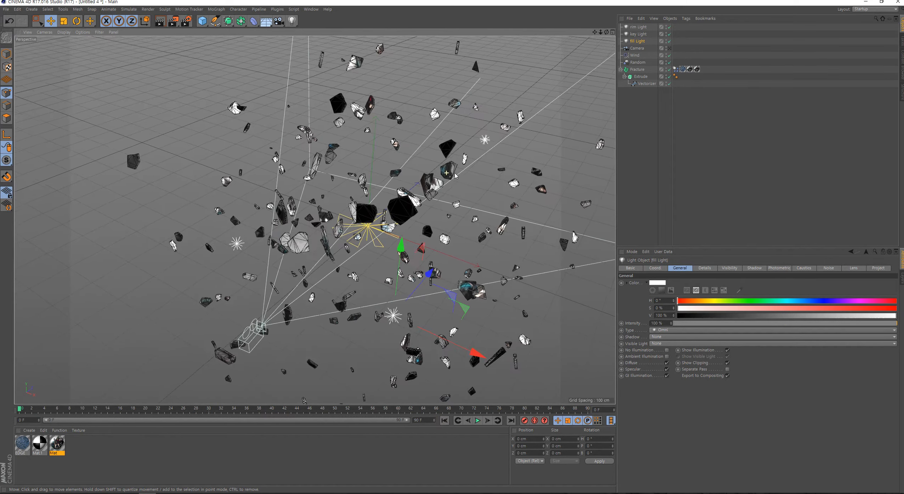
pyautogui.doubleClick(661, 323)
pyautogui.write('700')
pyautogui.press('Return')
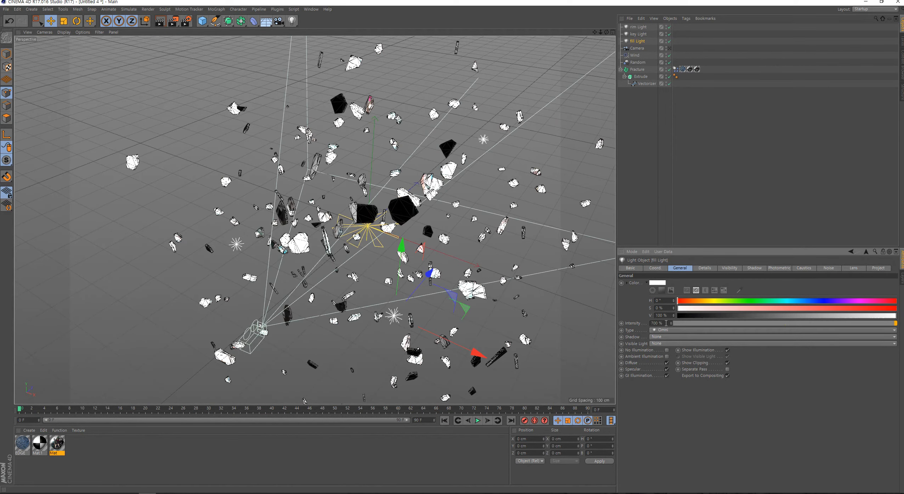
pyautogui.doubleClick(666, 323)
pyautogui.write('70')
pyautogui.press('Return')
# Set the rim light's intensity to 300% and return to the camera view.
pyautogui.click(639, 27)
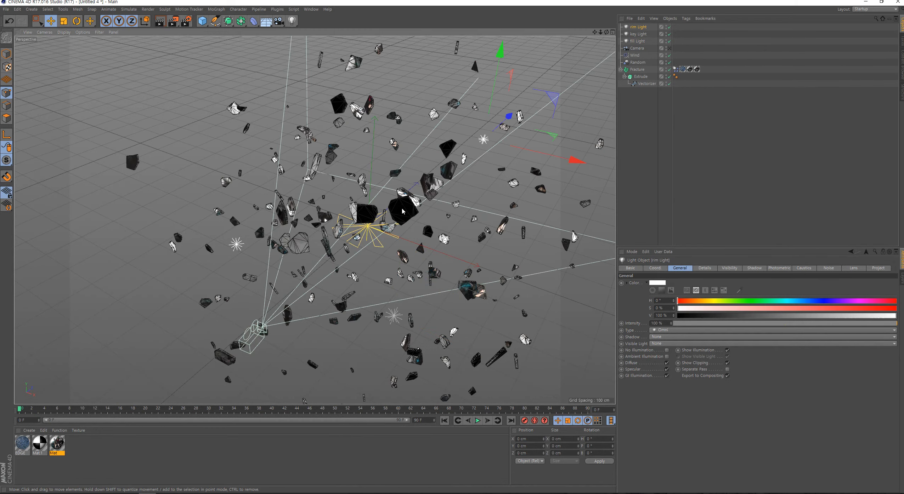
pyautogui.keyDown('alt'); pyautogui.moveTo(403, 211); pyautogui.dragTo(414, 210); pyautogui.keyUp('alt')
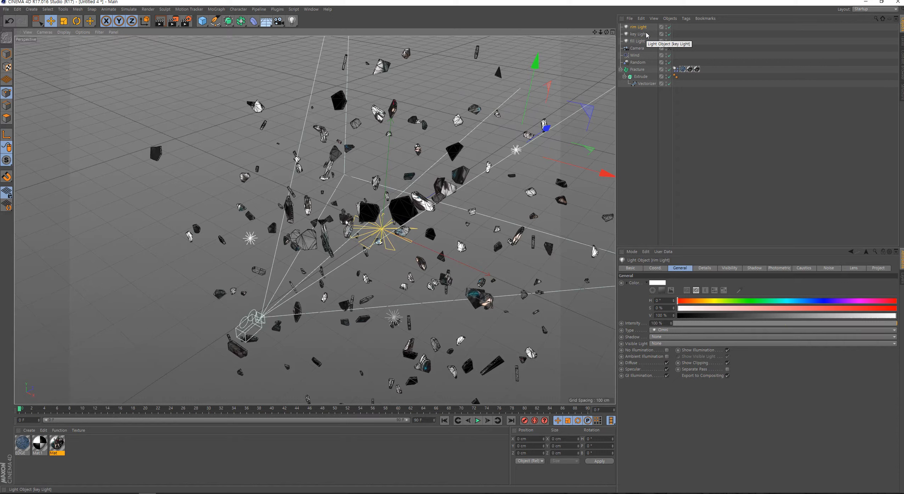
pyautogui.click(665, 323)
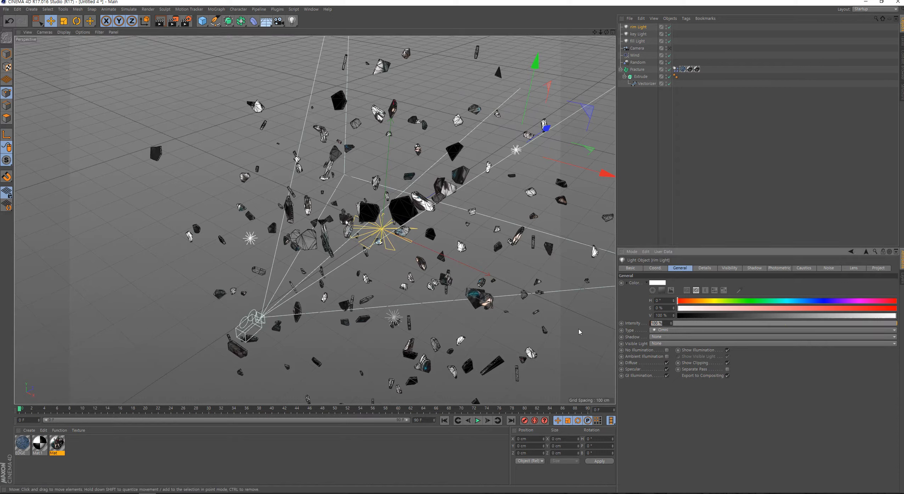
pyautogui.write('300')
pyautogui.press('Return')
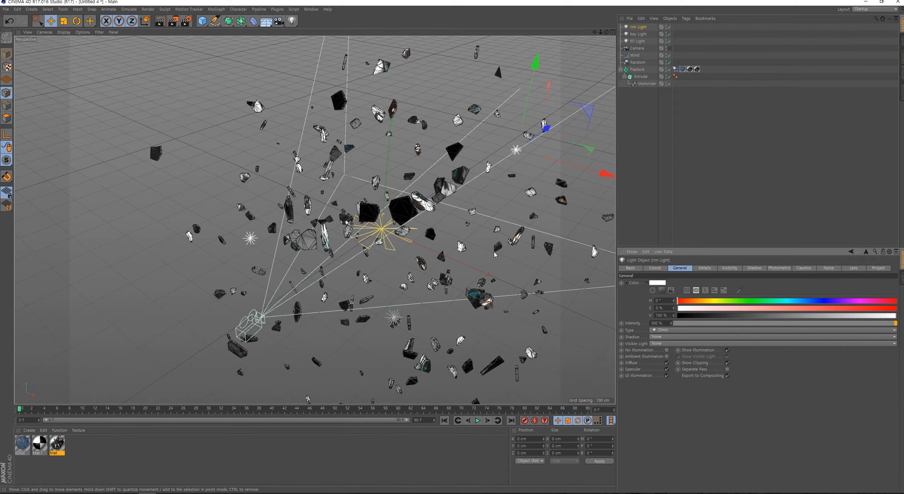
pyautogui.click(634, 29)
pyautogui.press('o')
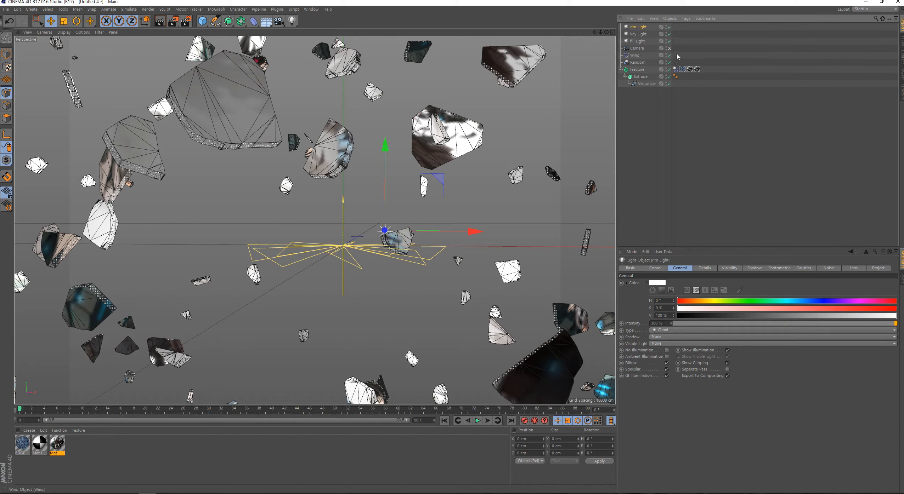
# Place rim Light below fill Light in the object order and disable it for a test render.
pyautogui.moveTo(641, 27); pyautogui.dragTo(645, 45)
pyautogui.click(669, 41)
pyautogui.click(669, 41)
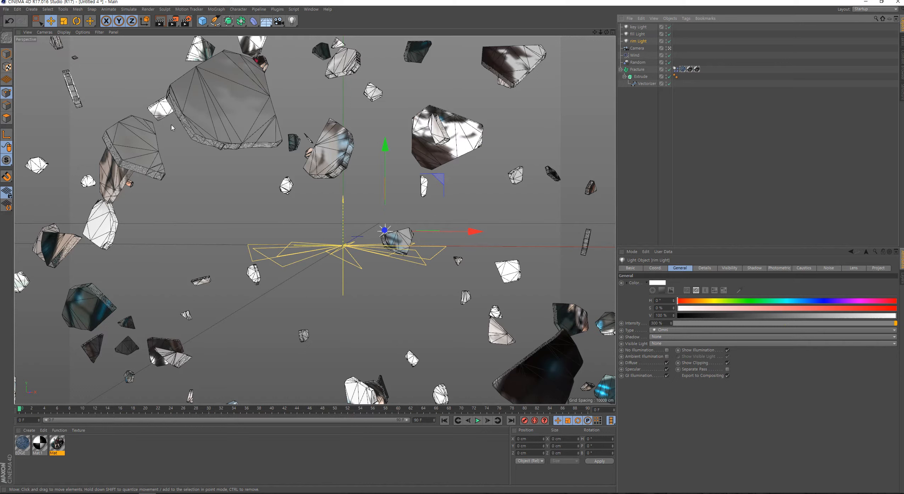
pyautogui.click(668, 41)
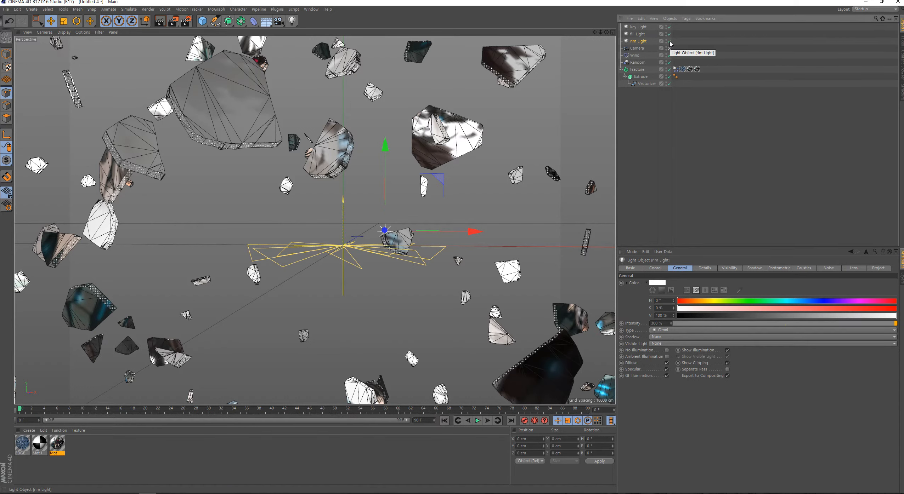
# Set the render output size to 1920 x 1080 pixels and close the render settings.
pyautogui.click(188, 23)
pyautogui.click(353, 139)
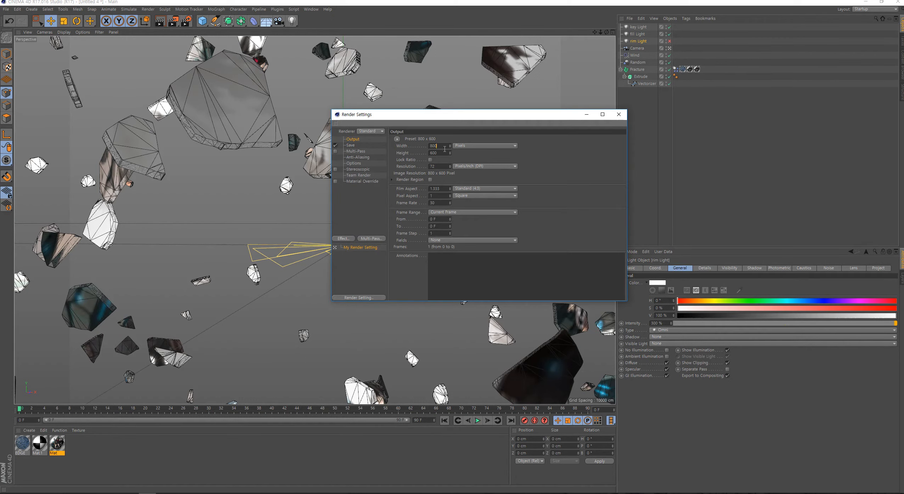
pyautogui.write('1920')
pyautogui.press('Tab')
pyautogui.write('1080')
pyautogui.press('Return')
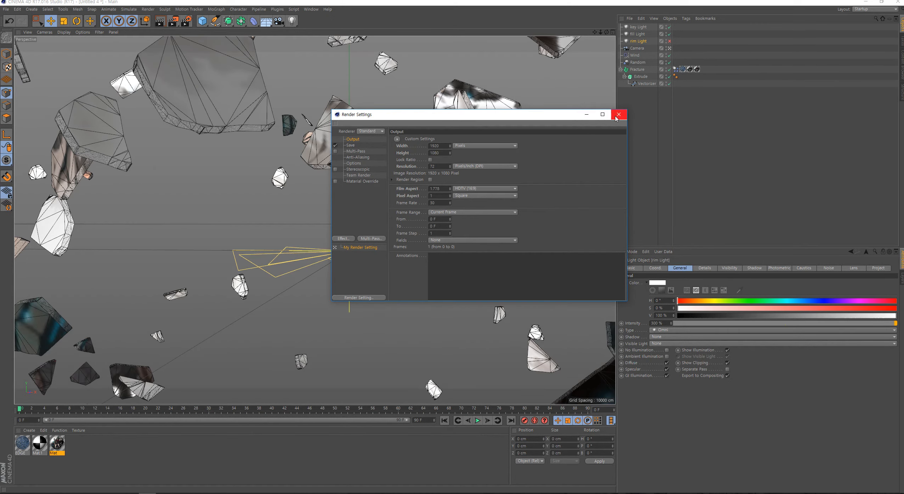
pyautogui.click(618, 114)
# Render the frame without the rim light, then enable the rim light and render the frame again.
pyautogui.click(173, 22)
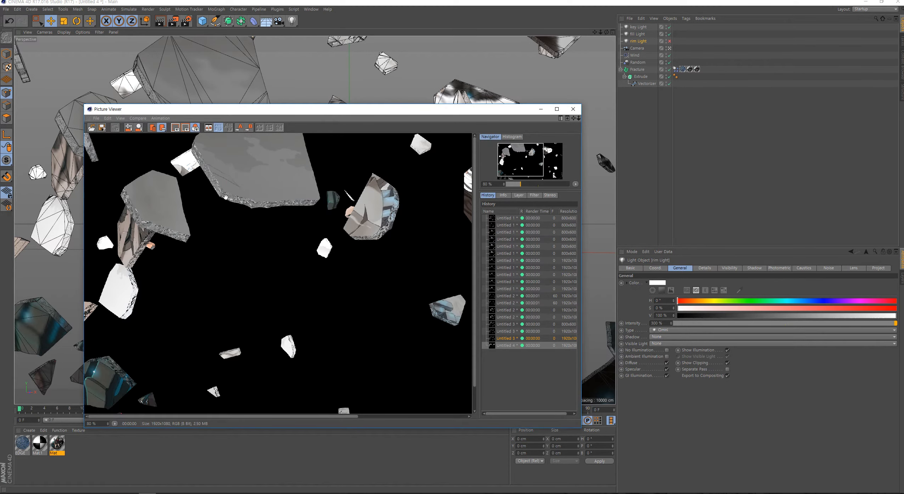
pyautogui.click(669, 41)
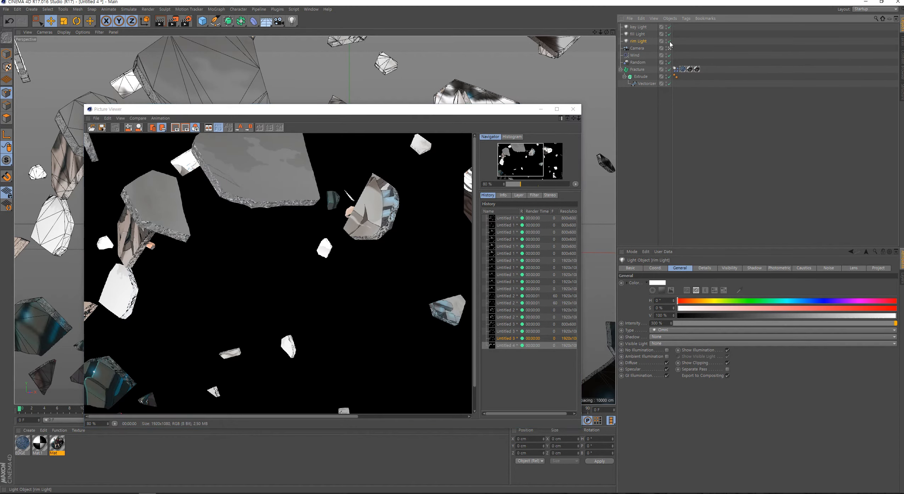
pyautogui.hotkey('shift', 'r')
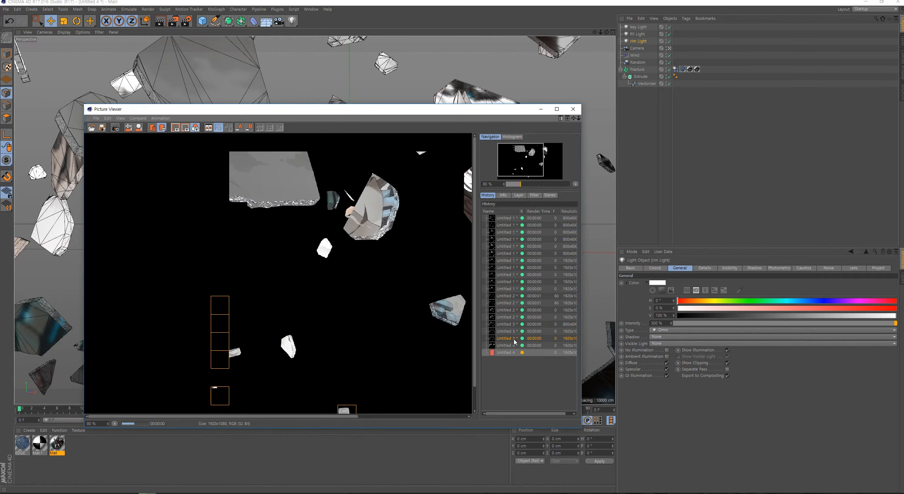
pyautogui.scroll(-3, 354, 297)
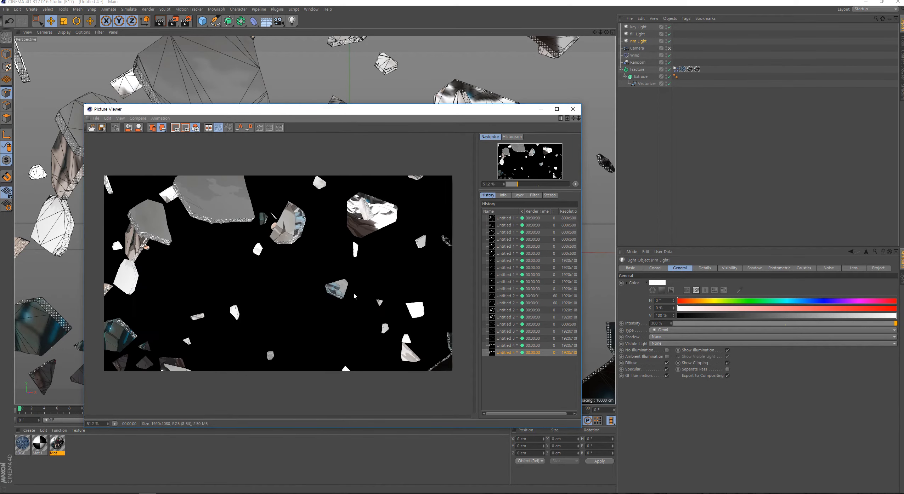
# Compare the last two renders with and without the rim light in the render history, then close the Picture Viewer.
pyautogui.click(507, 347)
pyautogui.click(507, 351)
pyautogui.click(507, 347)
pyautogui.click(507, 351)
pyautogui.click(503, 347)
pyautogui.click(504, 354)
pyautogui.click(505, 347)
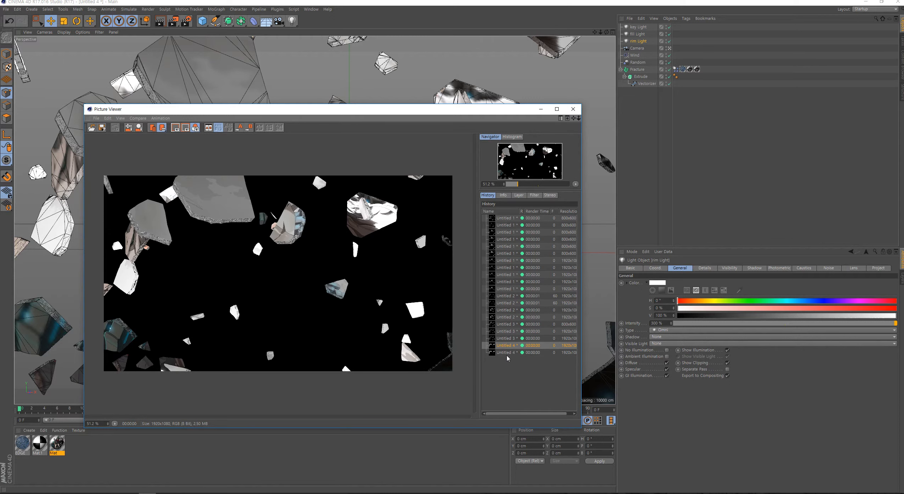
pyautogui.click(506, 354)
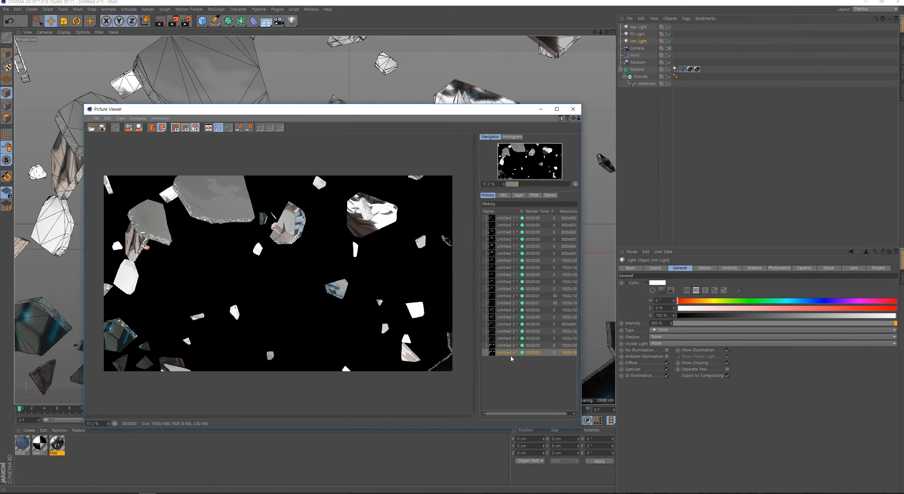
pyautogui.click(572, 108)
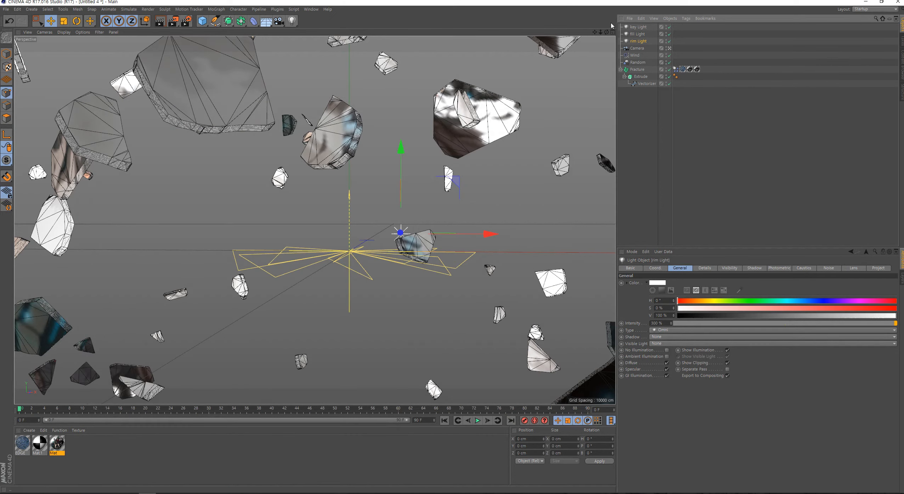
# Pull the active camera back and level its angle to frame more of the scattered fragments.
pyautogui.click(638, 49)
pyautogui.scroll(-3, 449, 122)
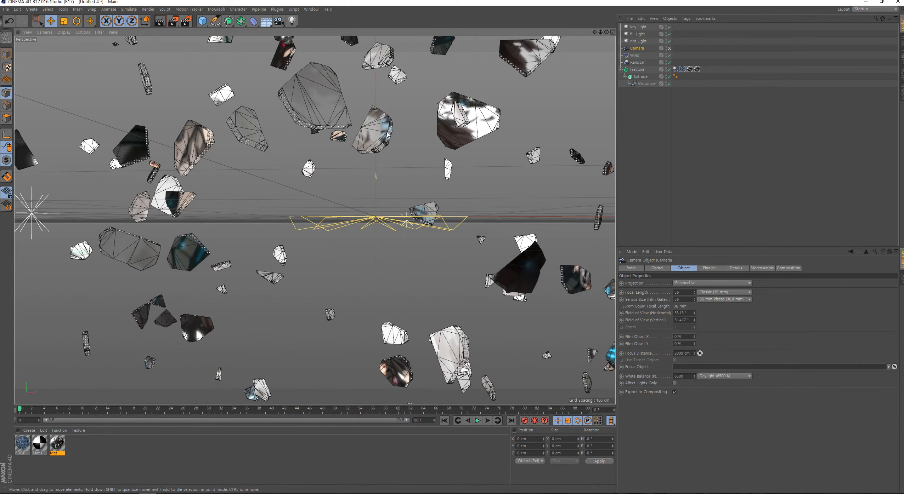
pyautogui.moveTo(388, 135)
pyautogui.keyDown('alt'); pyautogui.mouseDown()
pyautogui.moveTo(393, 125)
pyautogui.moveTo(375, 142)
pyautogui.mouseUp(); pyautogui.keyUp('alt')
pyautogui.scroll(-3, 375, 142)
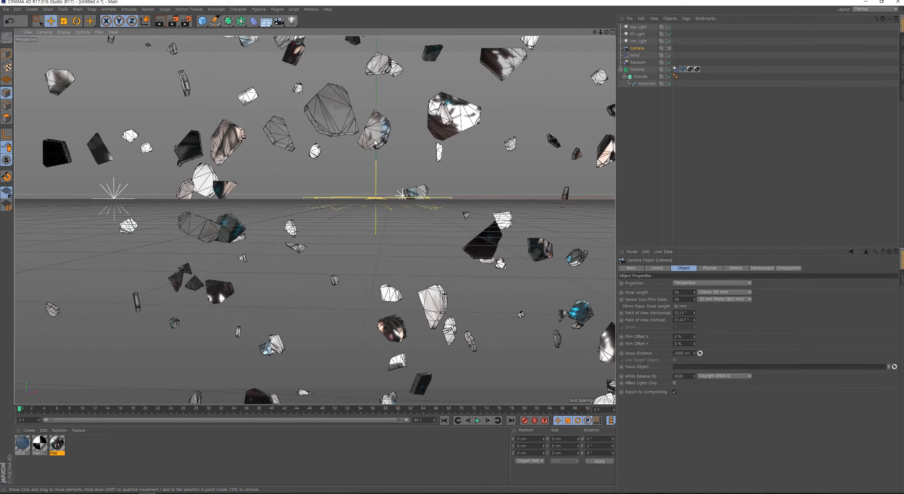
pyautogui.keyDown('alt'); pyautogui.moveTo(375, 142); pyautogui.dragTo(365, 142, button='middle'); pyautogui.keyUp('alt')
pyautogui.keyDown('alt'); pyautogui.moveTo(365, 143); pyautogui.dragTo(364, 144); pyautogui.keyUp('alt')
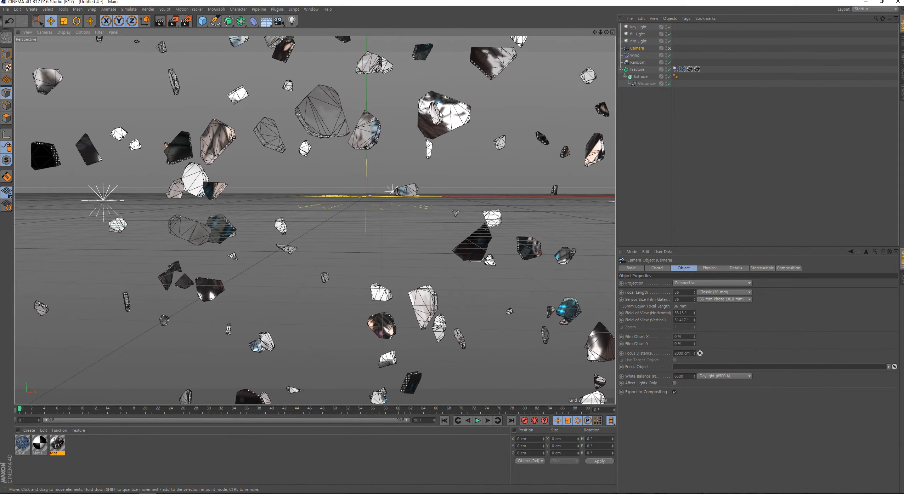
# Render the current frame to the Picture Viewer to check the camera framing, then close the viewer.
pyautogui.click(634, 63)
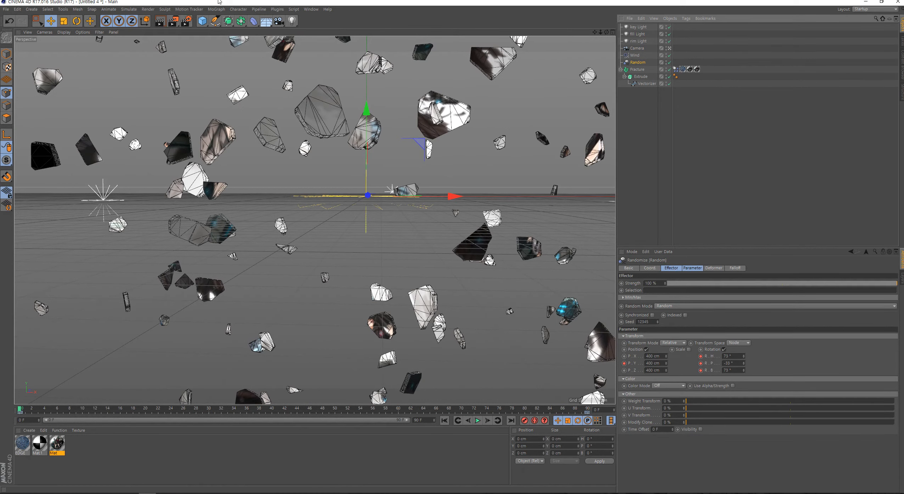
pyautogui.click(174, 22)
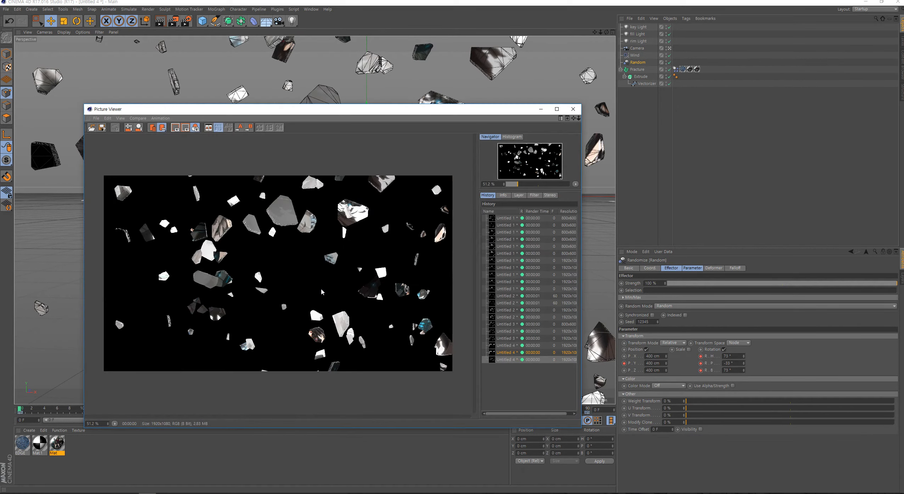
pyautogui.click(573, 109)
# Move the active camera slightly closer to the fragments and orbit it to the level of the ground plane.
pyautogui.scroll(1, 387, 135)
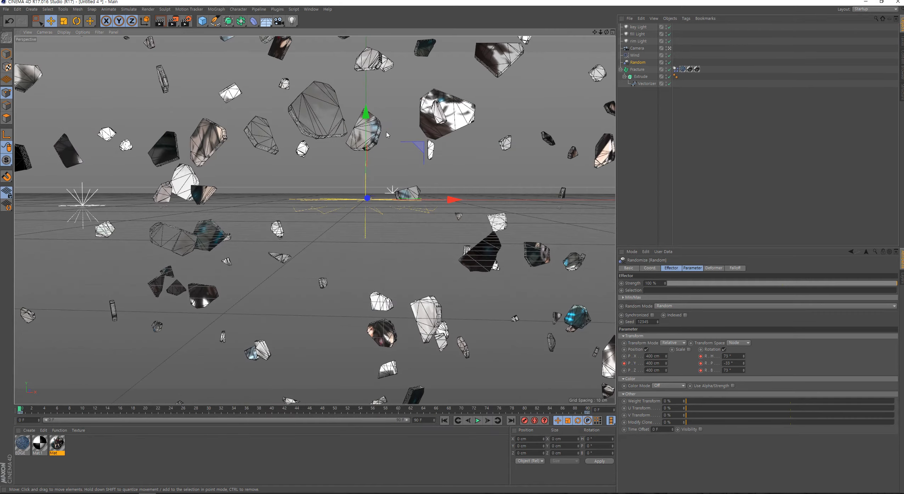
pyautogui.keyDown('alt'); pyautogui.moveTo(386, 135); pyautogui.dragTo(364, 142); pyautogui.keyUp('alt')
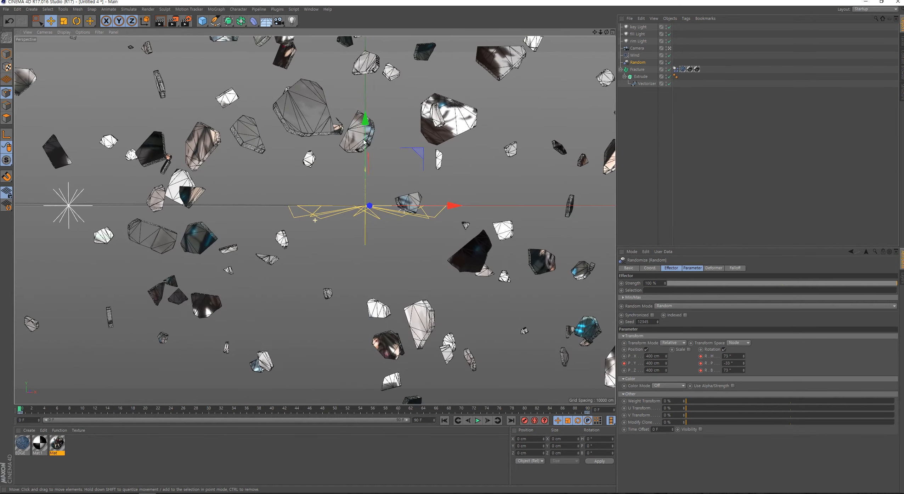
pyautogui.click(22, 444)
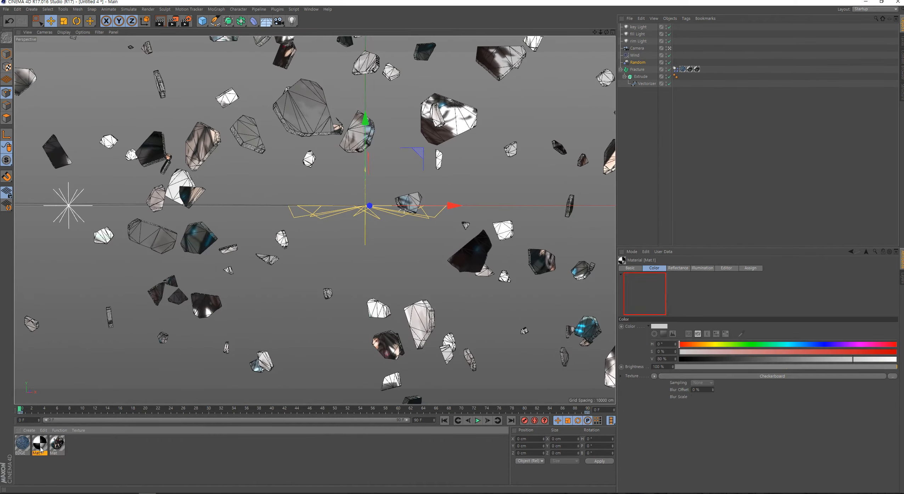
pyautogui.click(98, 455)
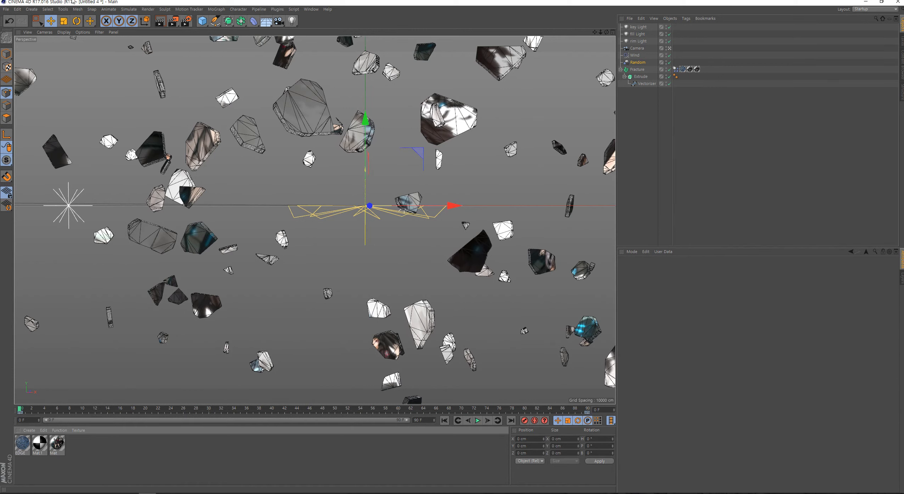
# Set the regular image save format to RPF in the render settings and open the RPF options.
pyautogui.click(186, 21)
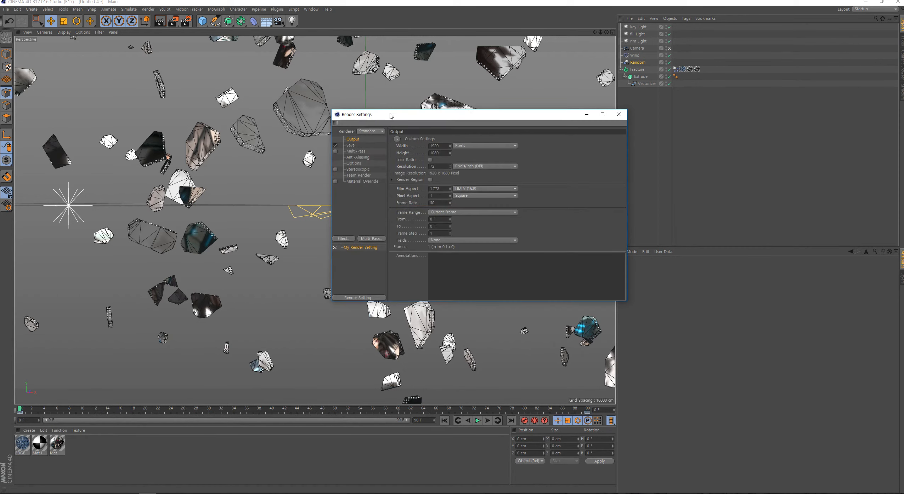
pyautogui.moveTo(391, 115); pyautogui.dragTo(399, 122)
pyautogui.click(358, 153)
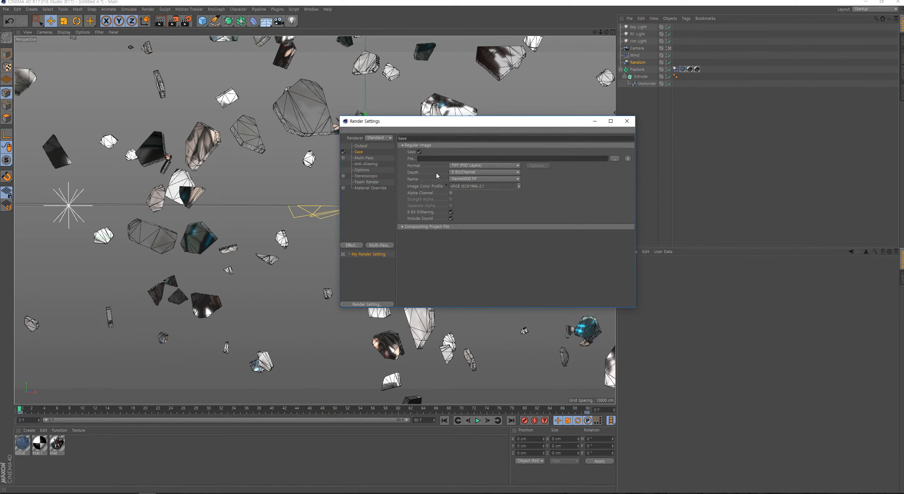
pyautogui.click(468, 166)
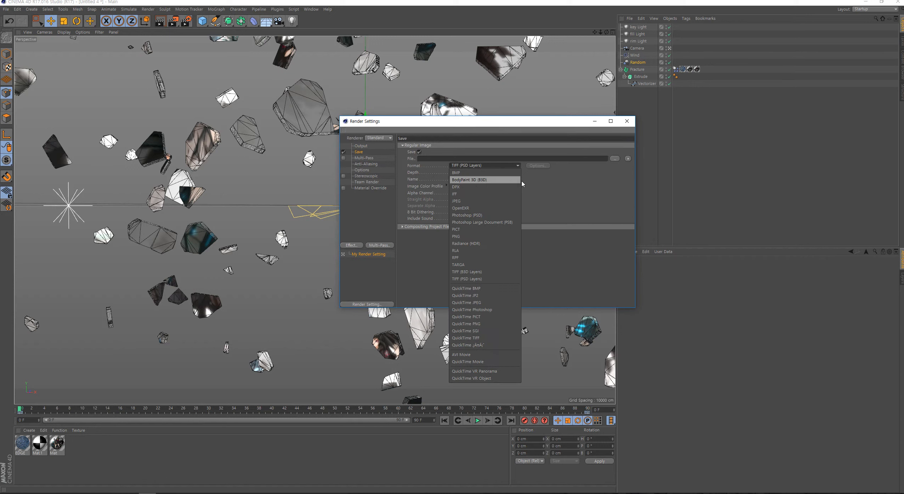
pyautogui.click(497, 173)
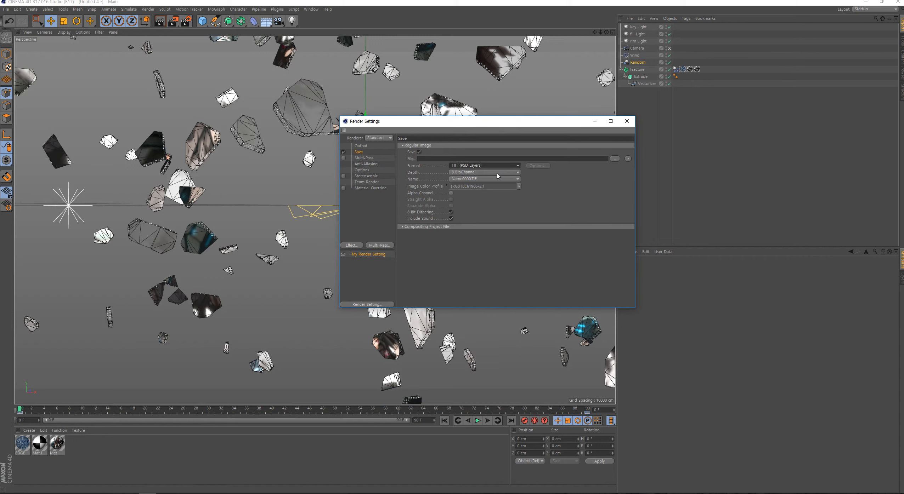
pyautogui.click(498, 166)
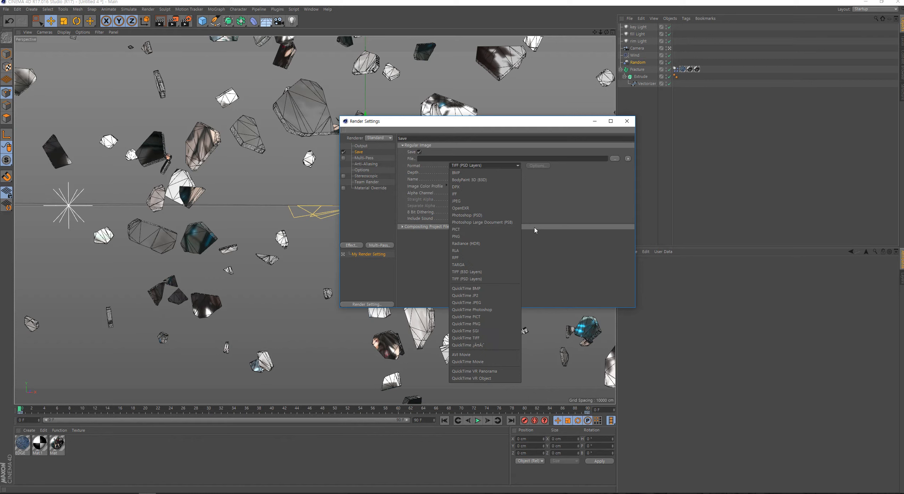
pyautogui.click(480, 261)
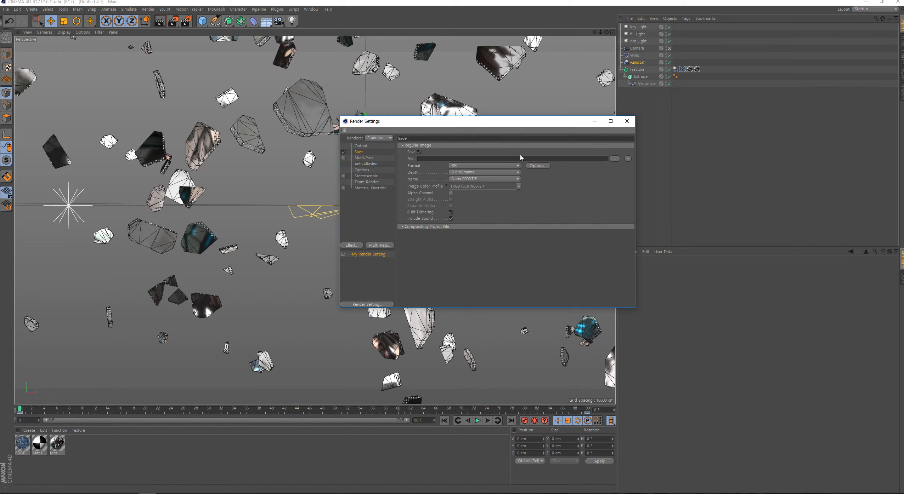
pyautogui.click(535, 168)
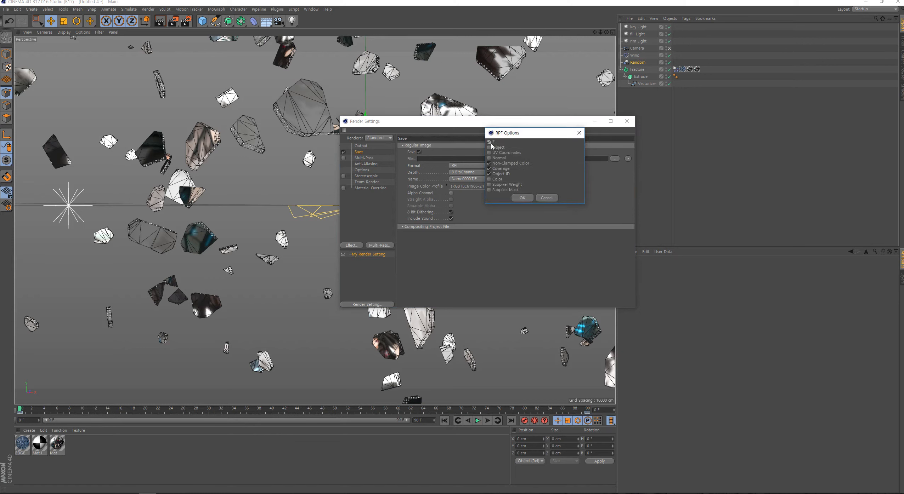